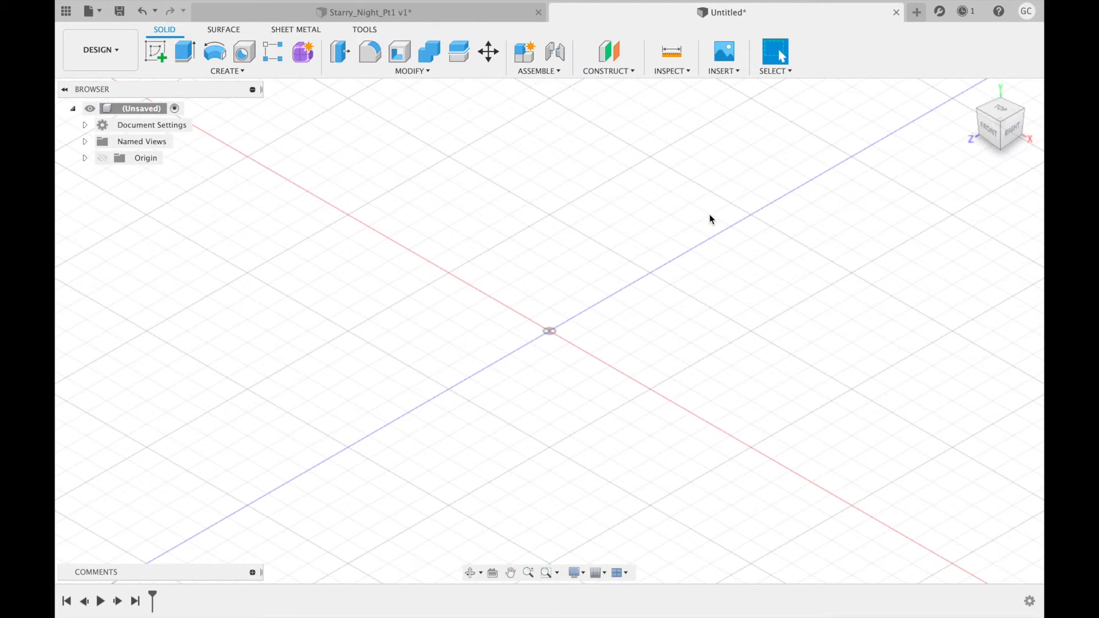
- Sketch a circle 10 cm in diameter centred on the origin on the horizontal ground plane
left_click(156, 53)
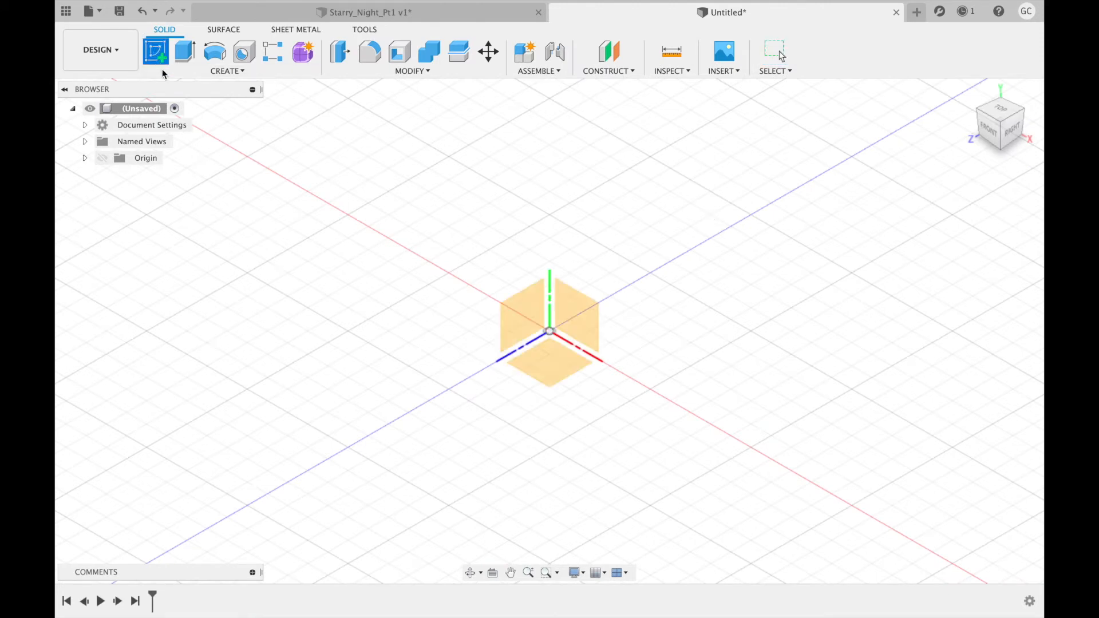
left_click(583, 386)
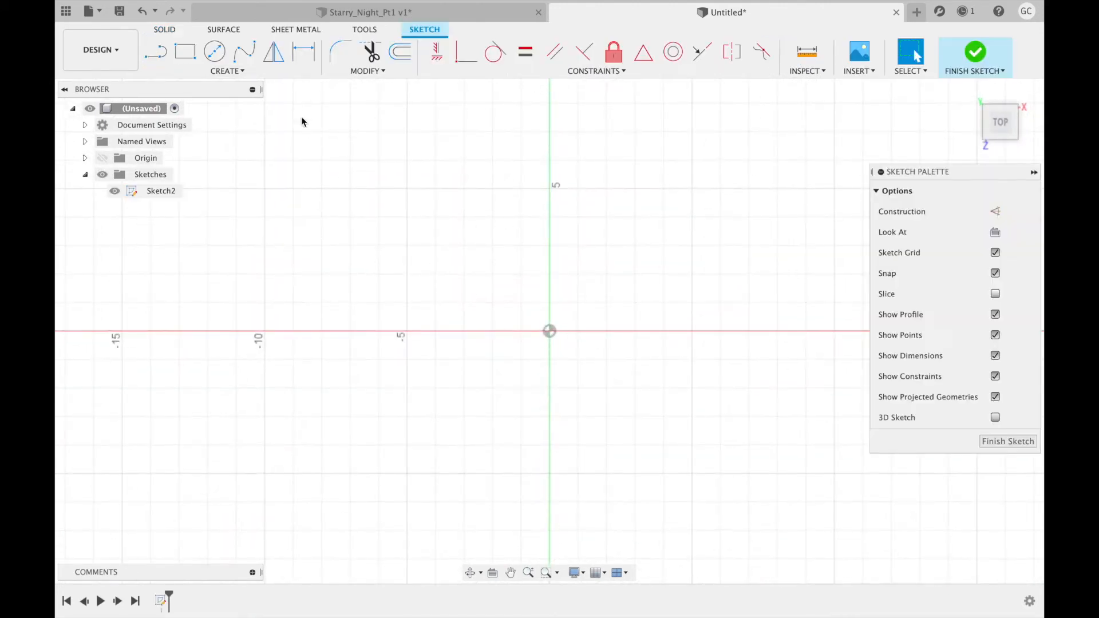
left_click(213, 52)
left_click(550, 332)
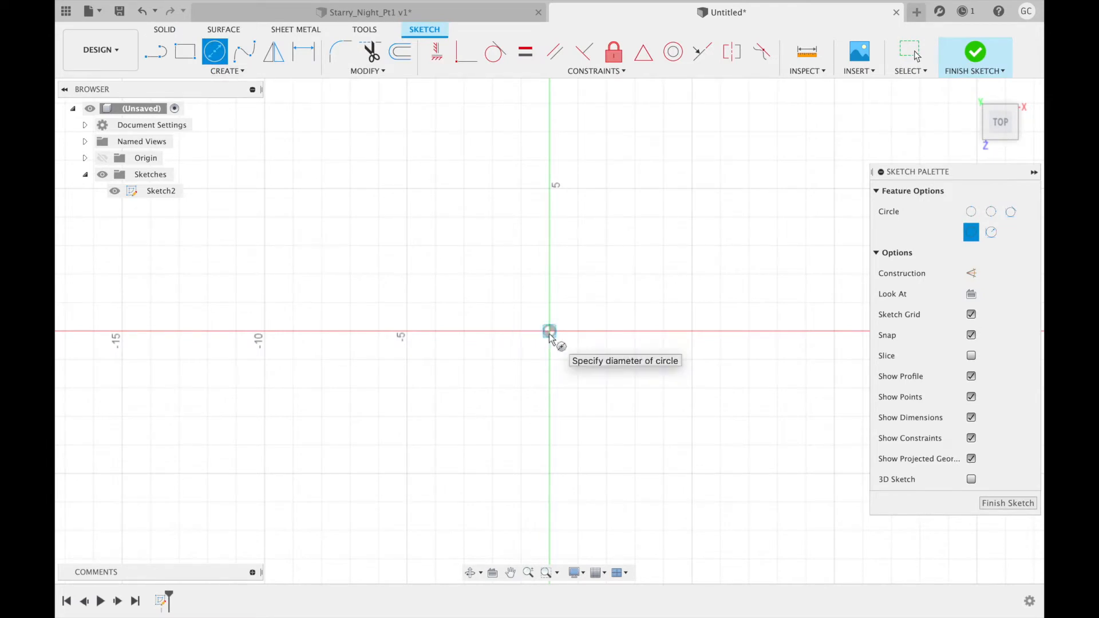
left_click(551, 190)
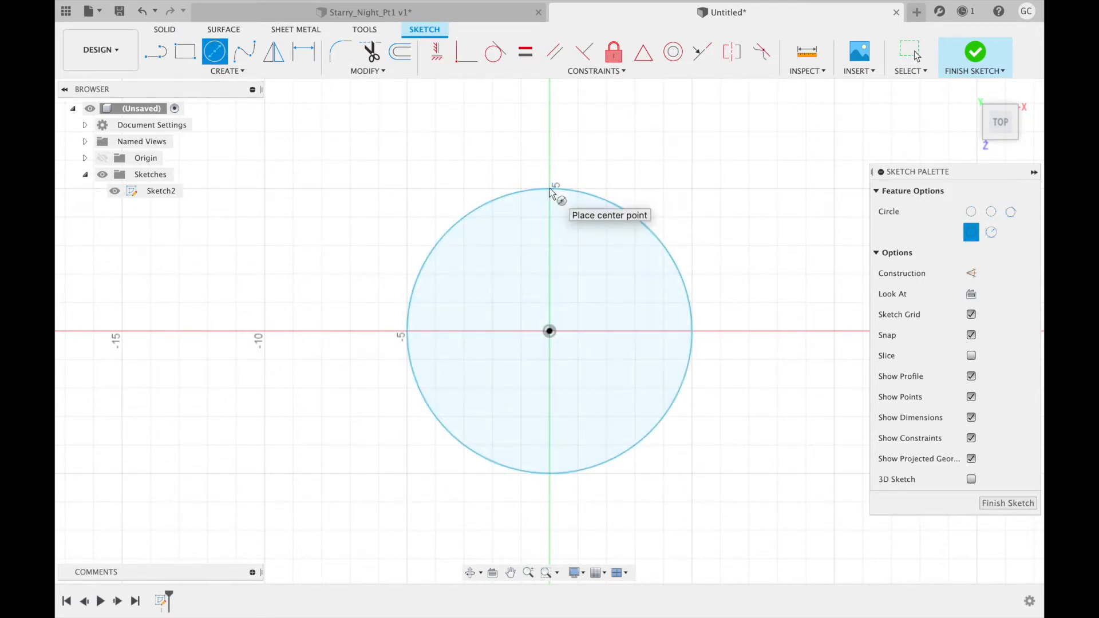
left_click(974, 53)
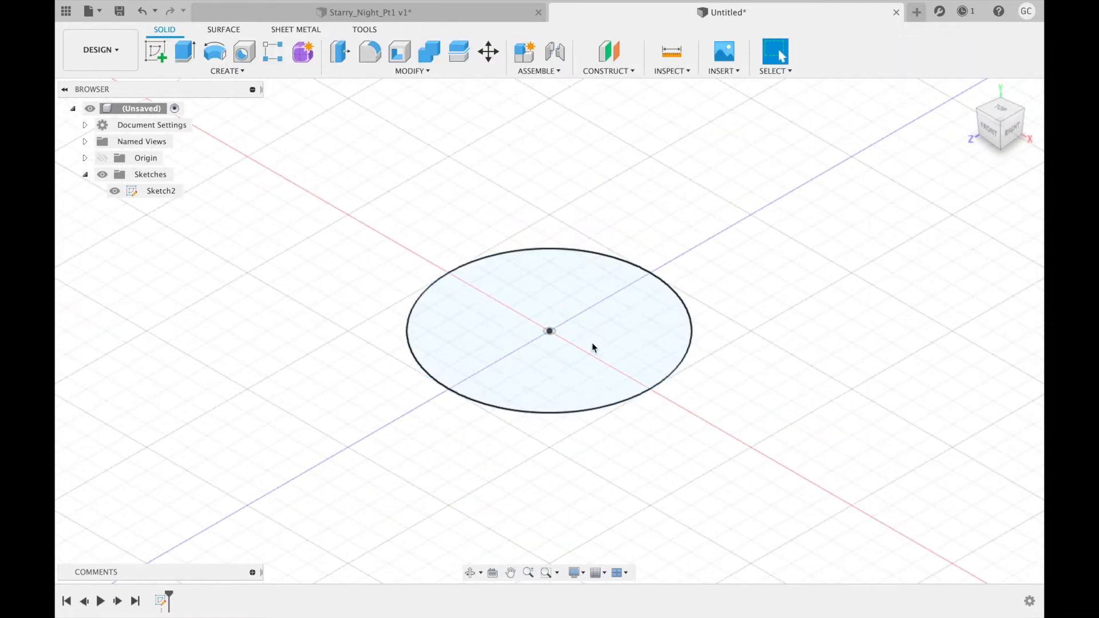
- Extrude the circle profile 0.5 cm upward as a new body to form the base disc
left_click(611, 338)
left_click(185, 51)
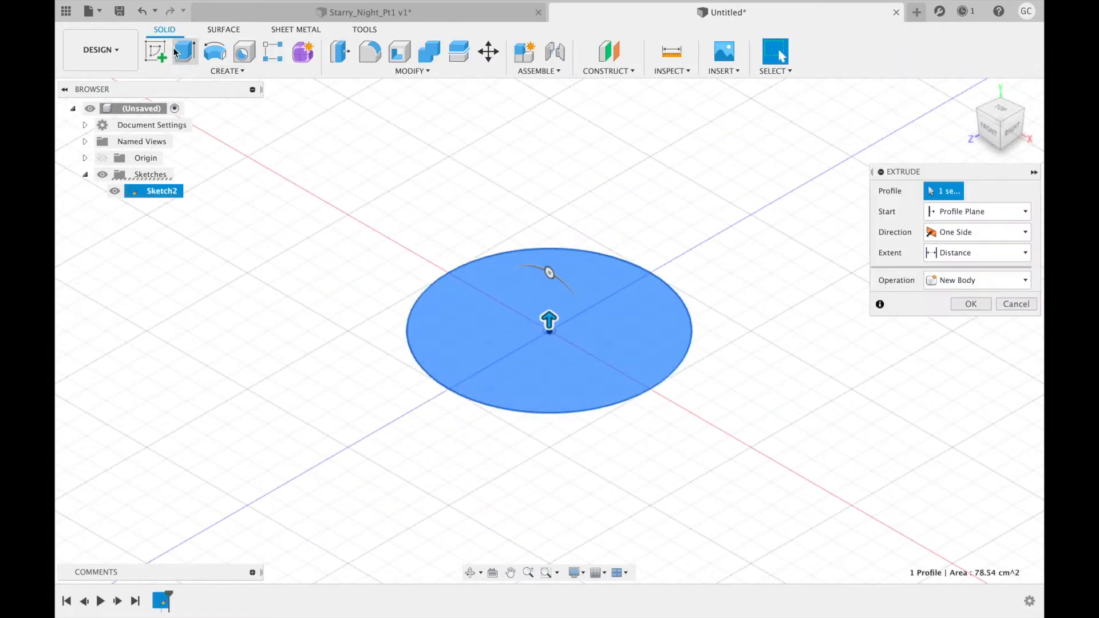
type("0.5")
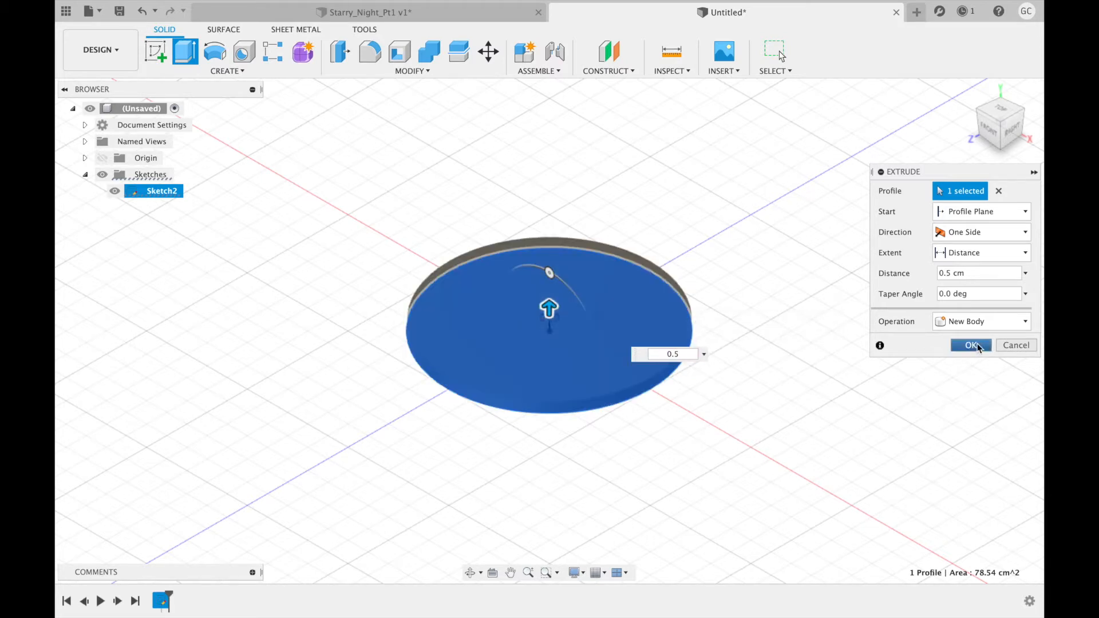
left_click(972, 345)
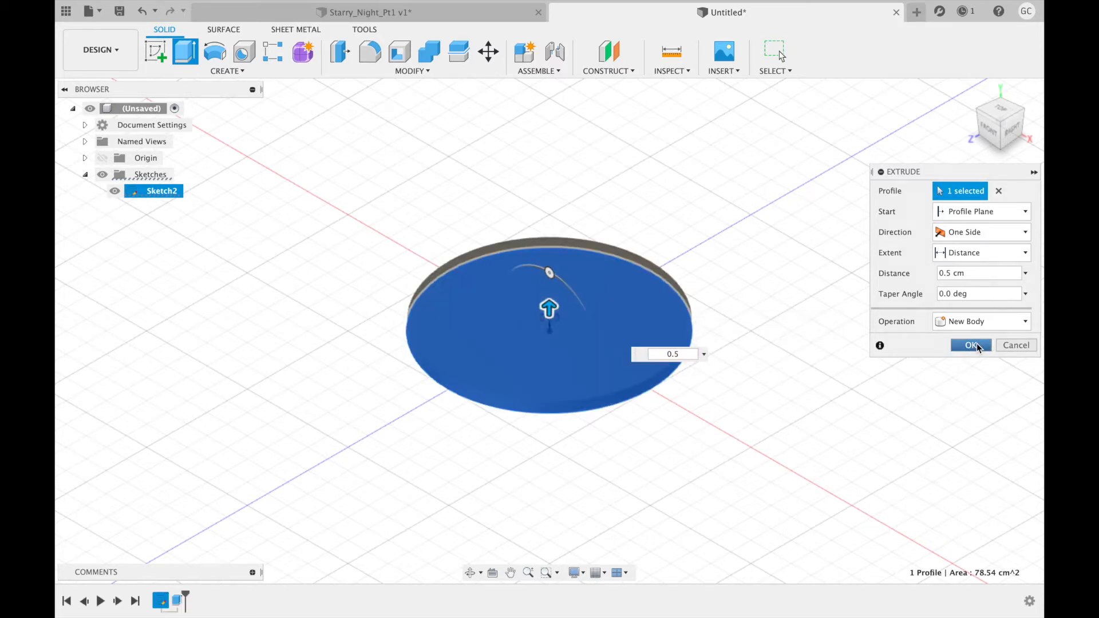
- Sketch two concentric circles, 10 cm and 9 cm in diameter, on the disc's top face, centred on the origin
left_click(997, 131)
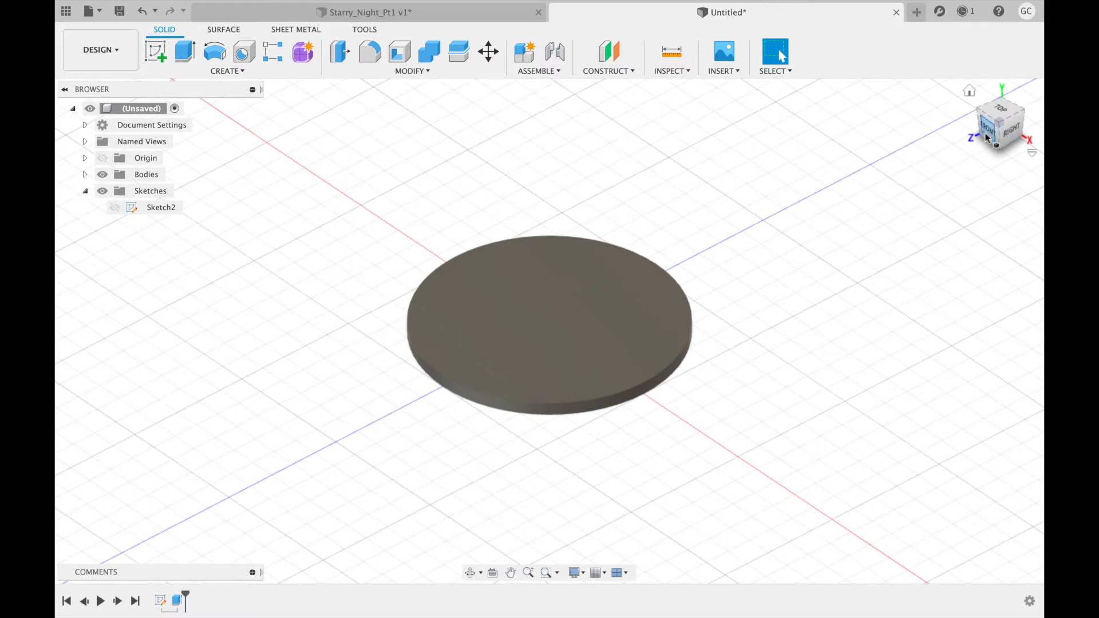
left_click(156, 58)
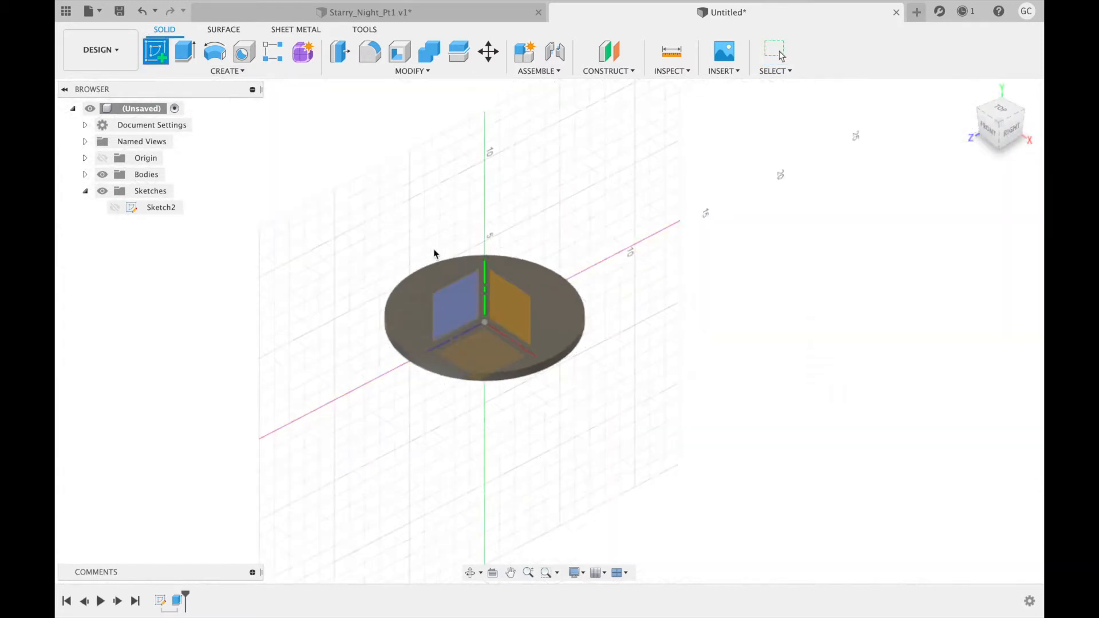
left_click(487, 345)
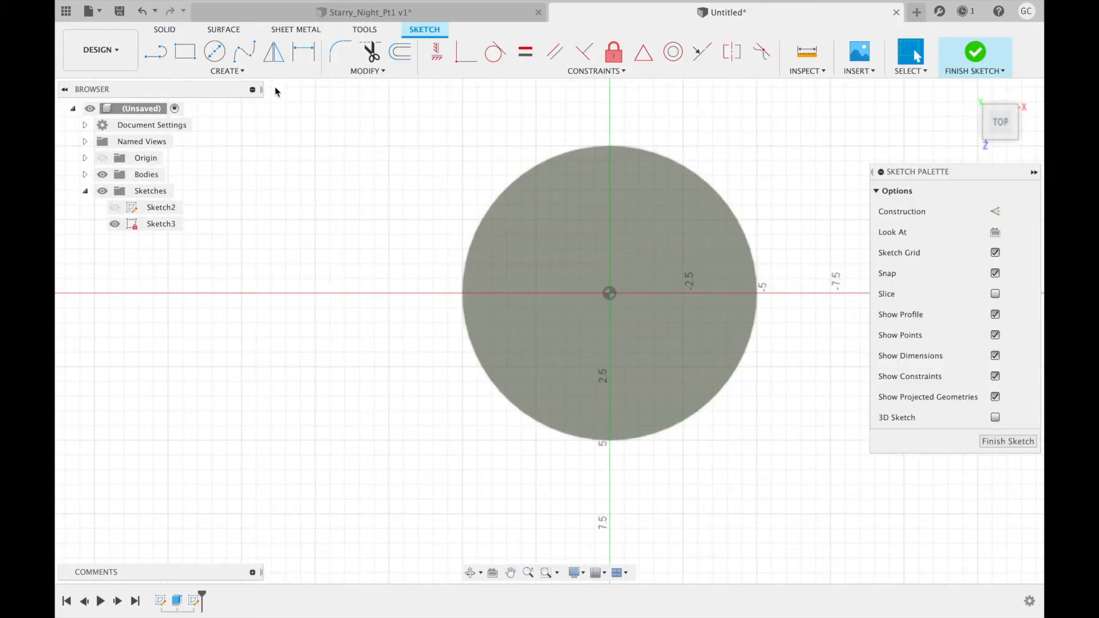
left_click(214, 51)
left_click(610, 293)
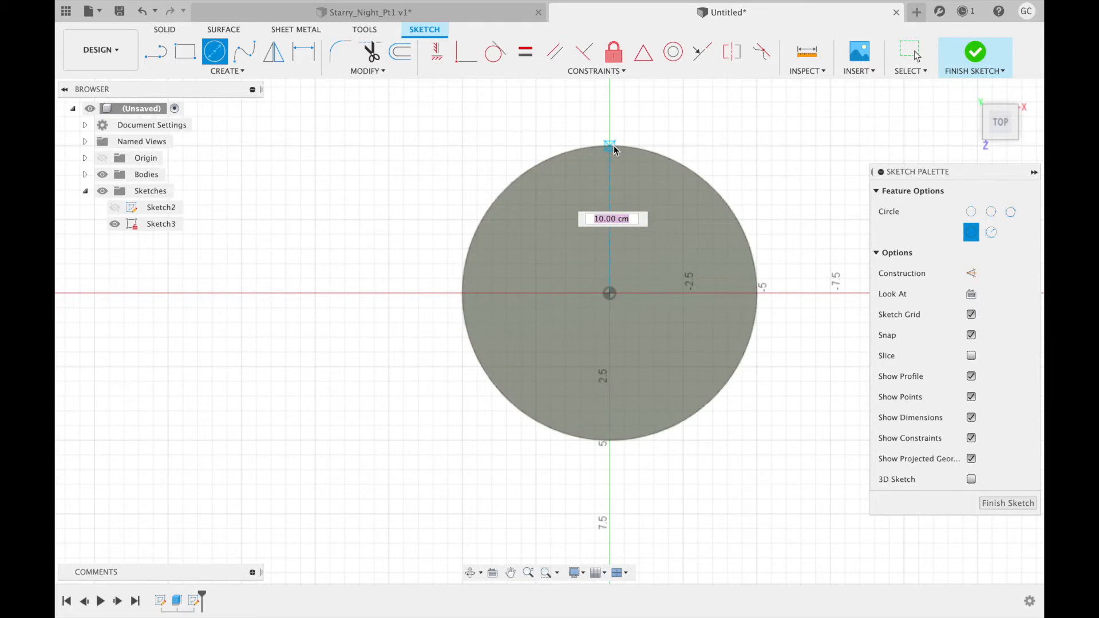
left_click(611, 147)
left_click(610, 294)
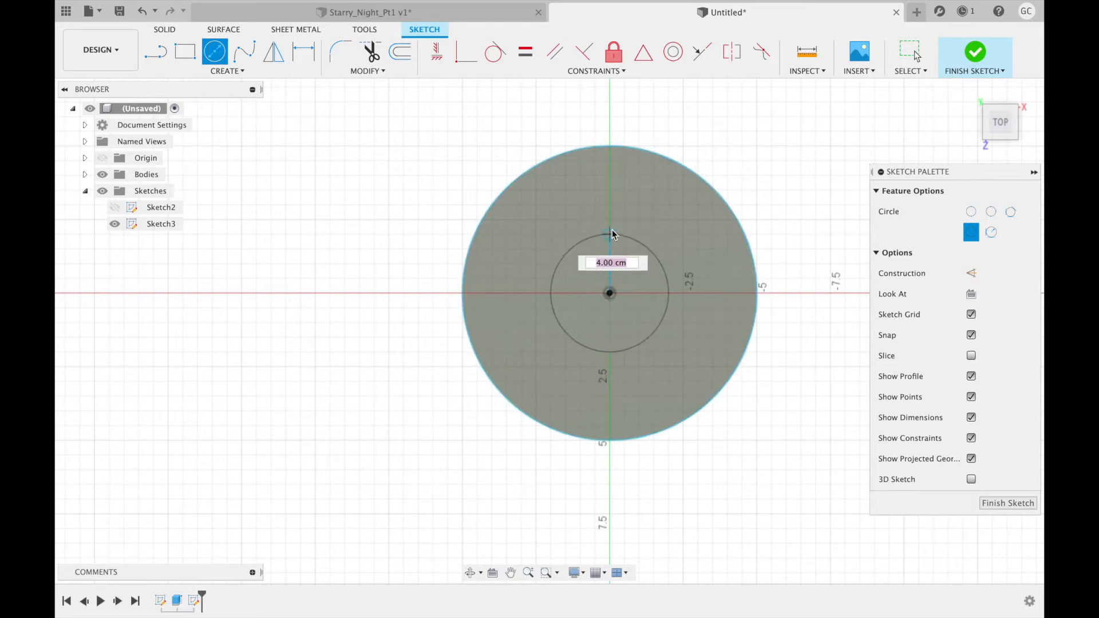
type("9")
key("Return")
key("Escape")
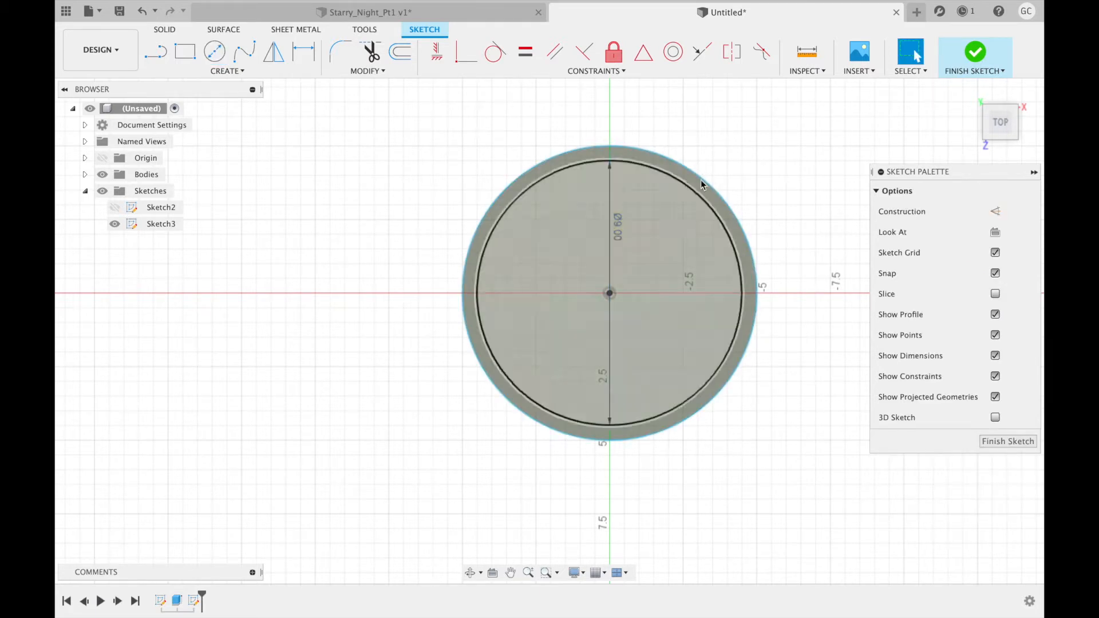
left_click(975, 54)
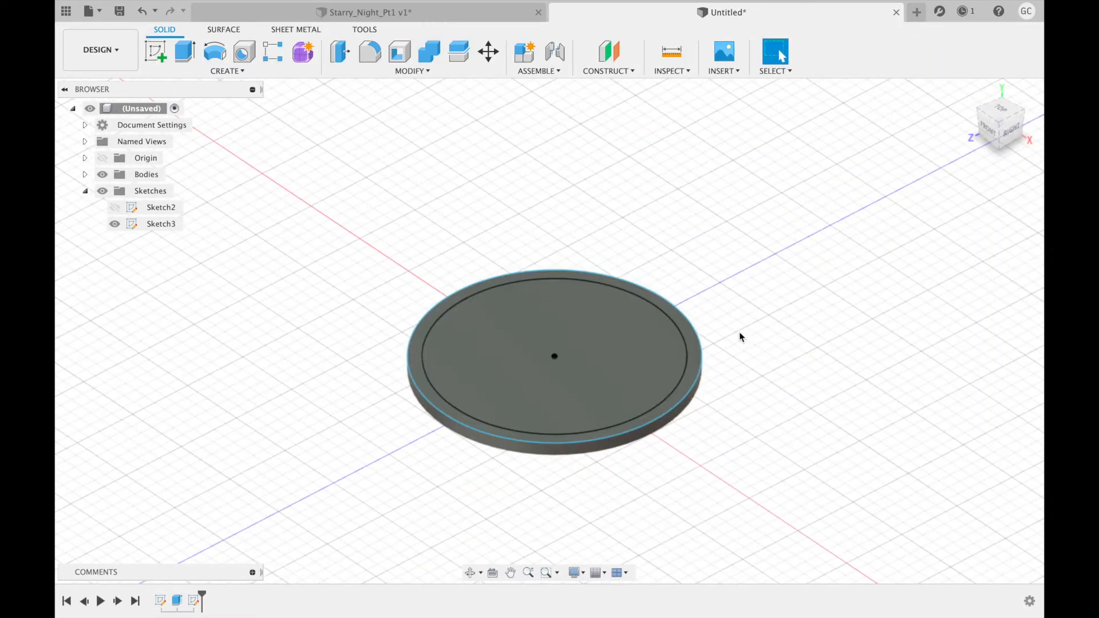
- Extrude the ring profile between the two circles 5 cm upward to form the container wall
left_click(688, 333)
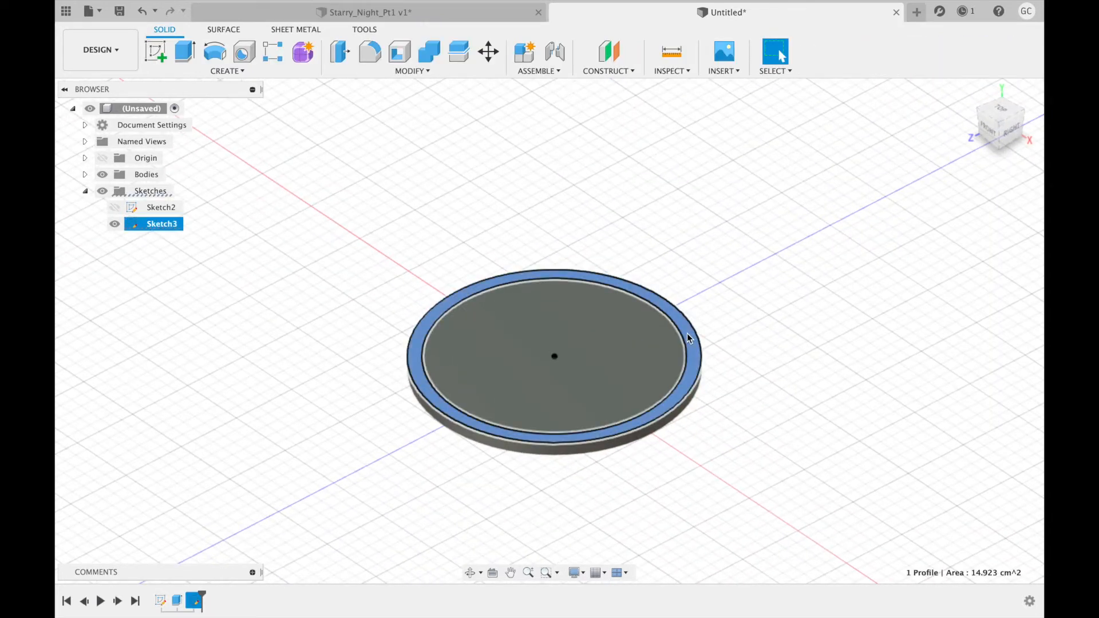
left_click(185, 51)
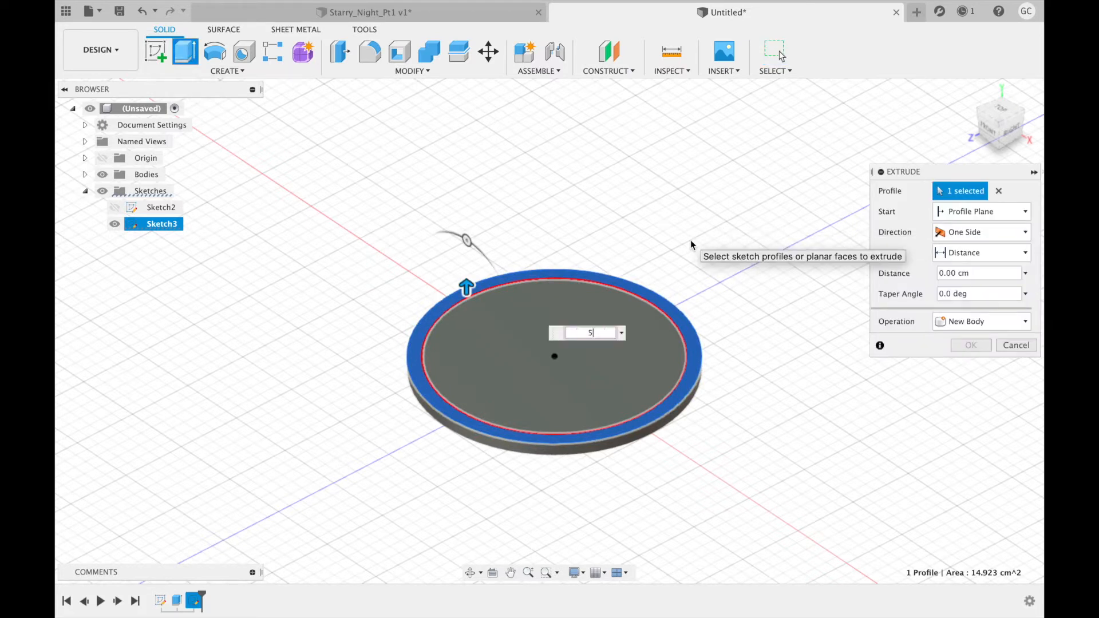
type("5")
left_click(970, 346)
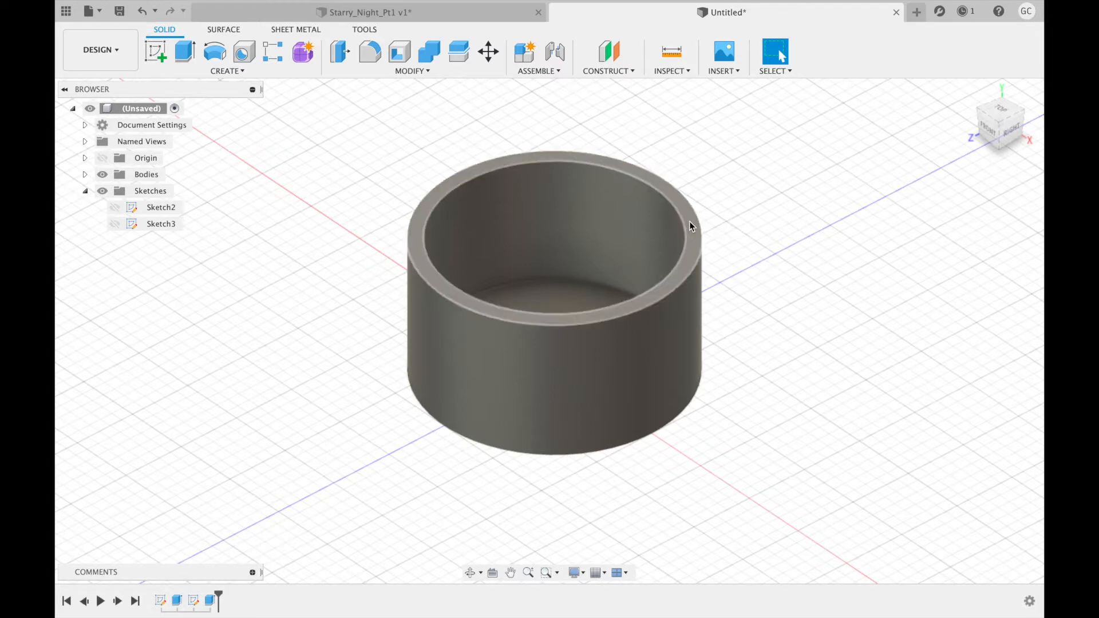
- Extrude the top face of the container wall 2 cm upward as a new body for the lid section
left_click(689, 221)
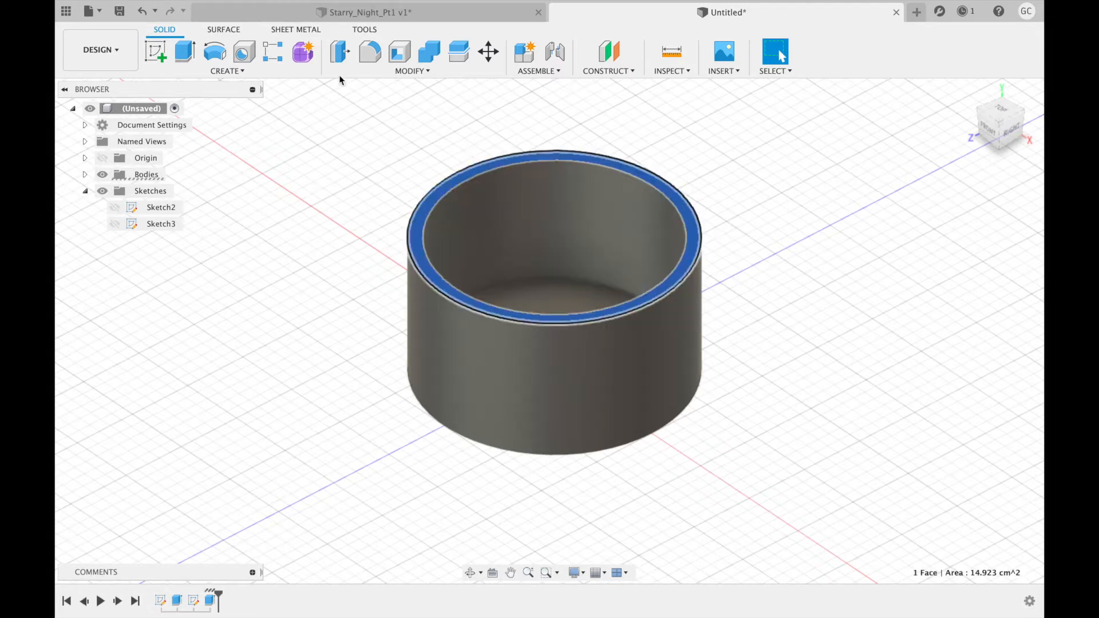
left_click(179, 56)
type("2")
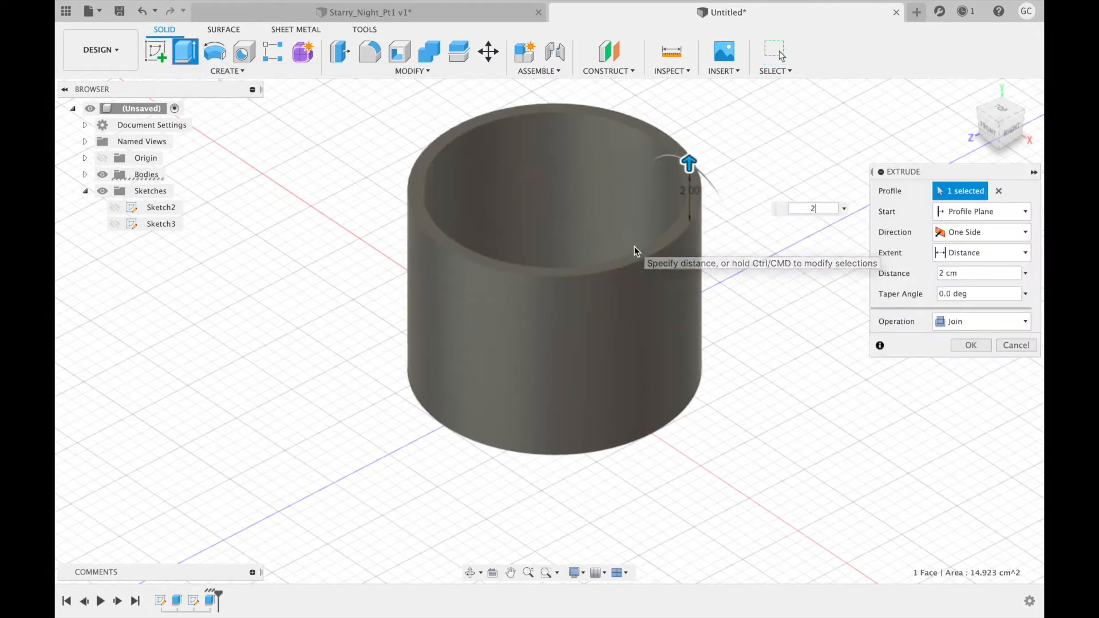
left_click(976, 323)
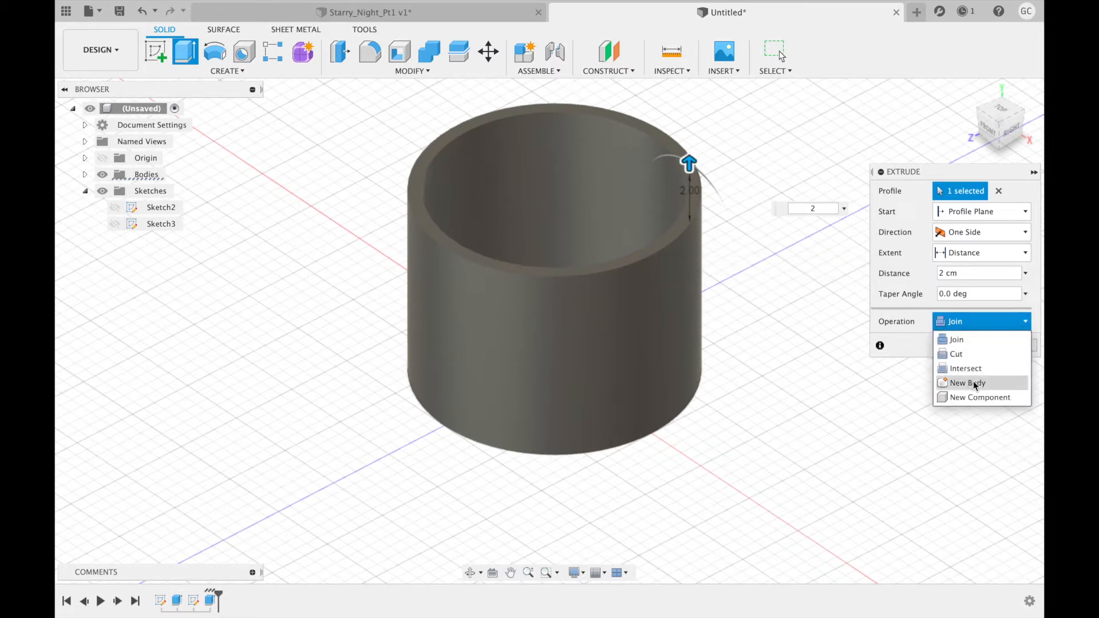
left_click(975, 384)
left_click(970, 345)
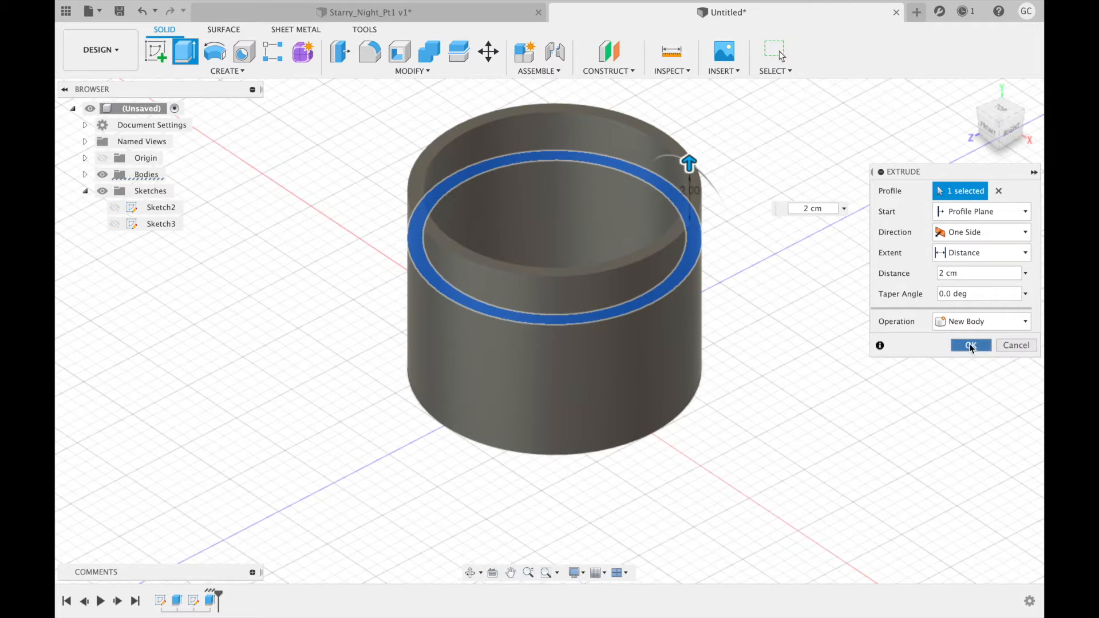
- Fillet the outer bottom edge of the container with a 0.5 cm radius
left_click(990, 127)
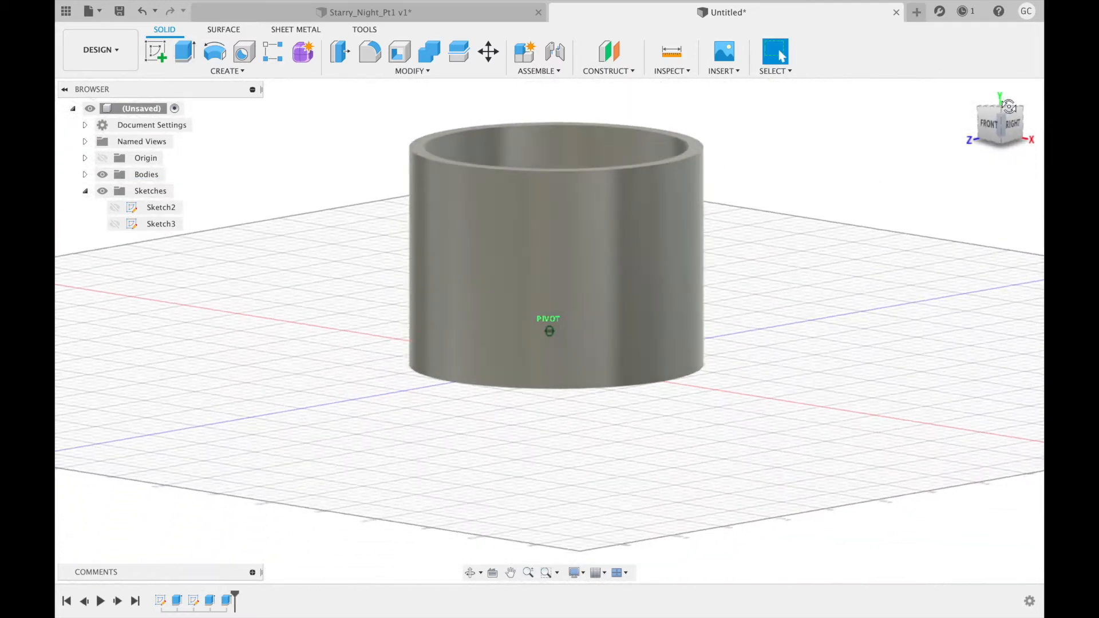
middle_click_drag(550, 331, 802, 379, "shift")
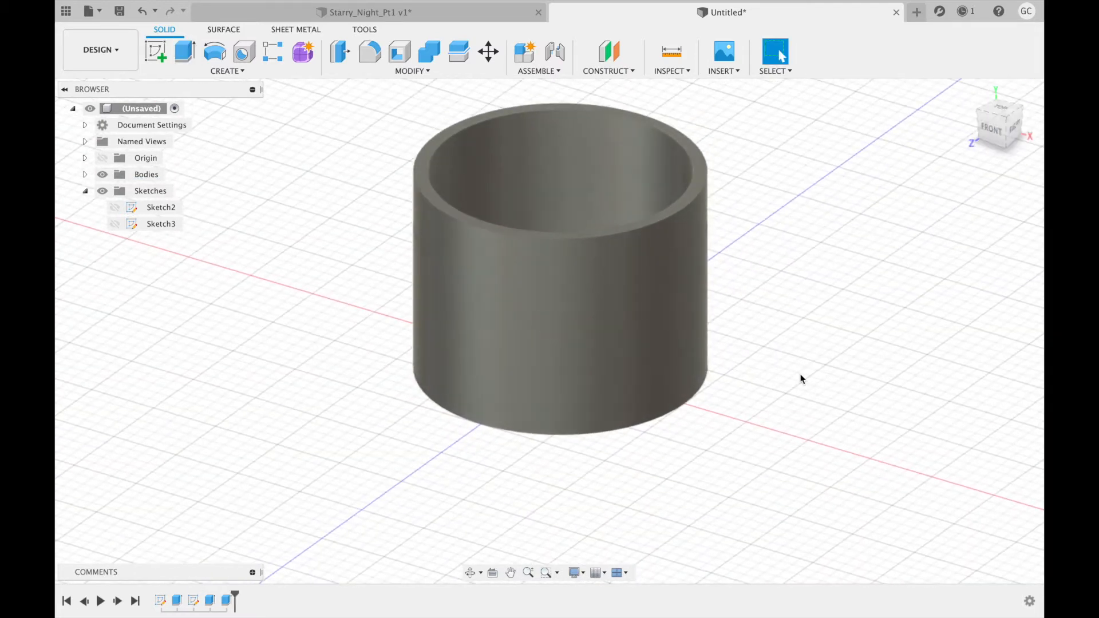
left_click(677, 406)
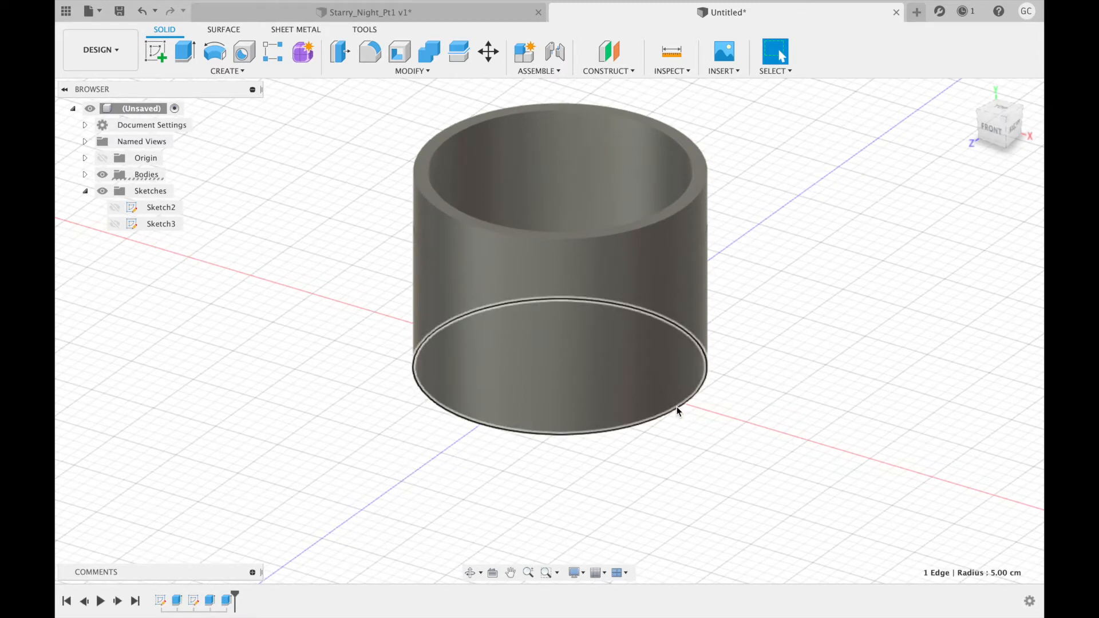
left_click(371, 53)
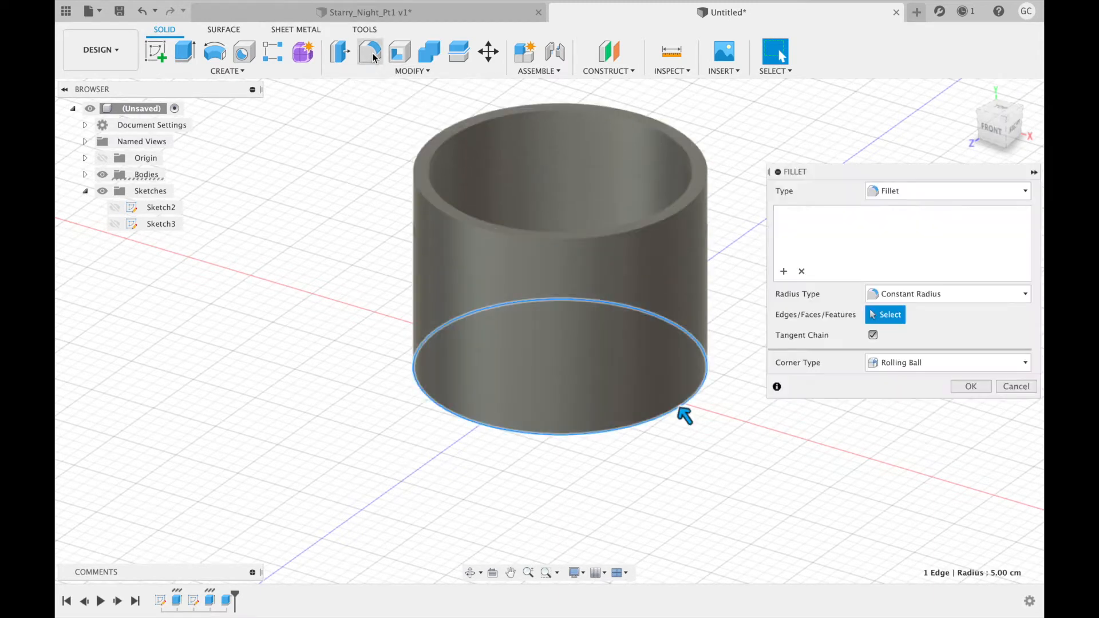
type("0.5")
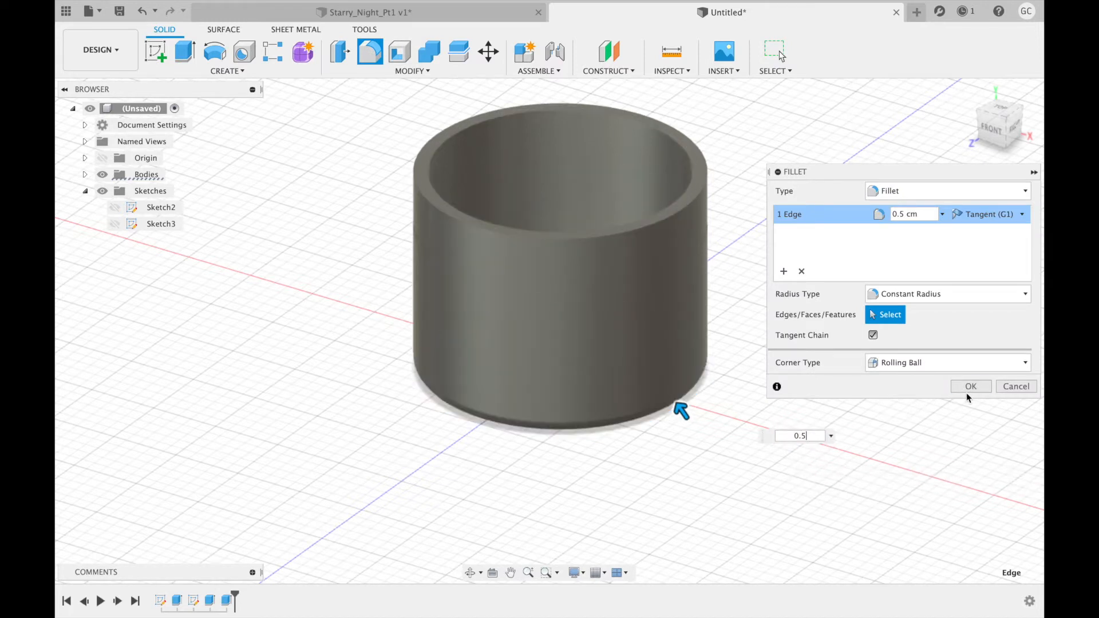
left_click(972, 387)
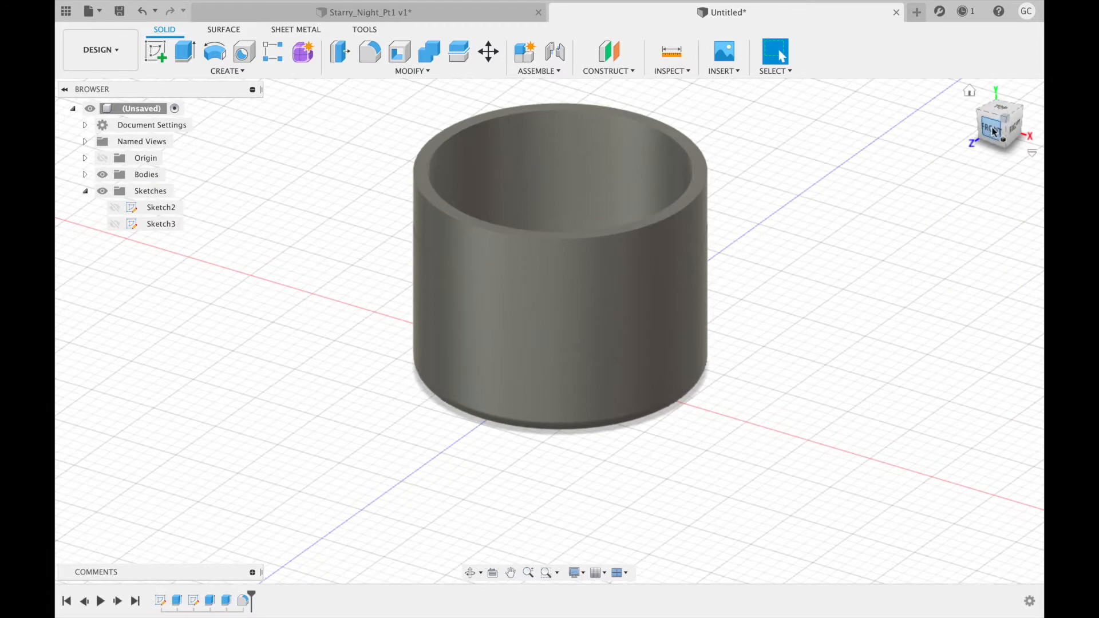
- Fillet the outer top edge of the upper ring with a 0.25 cm radius
left_click_drag(991, 130, 1025, 105)
left_click(1019, 106)
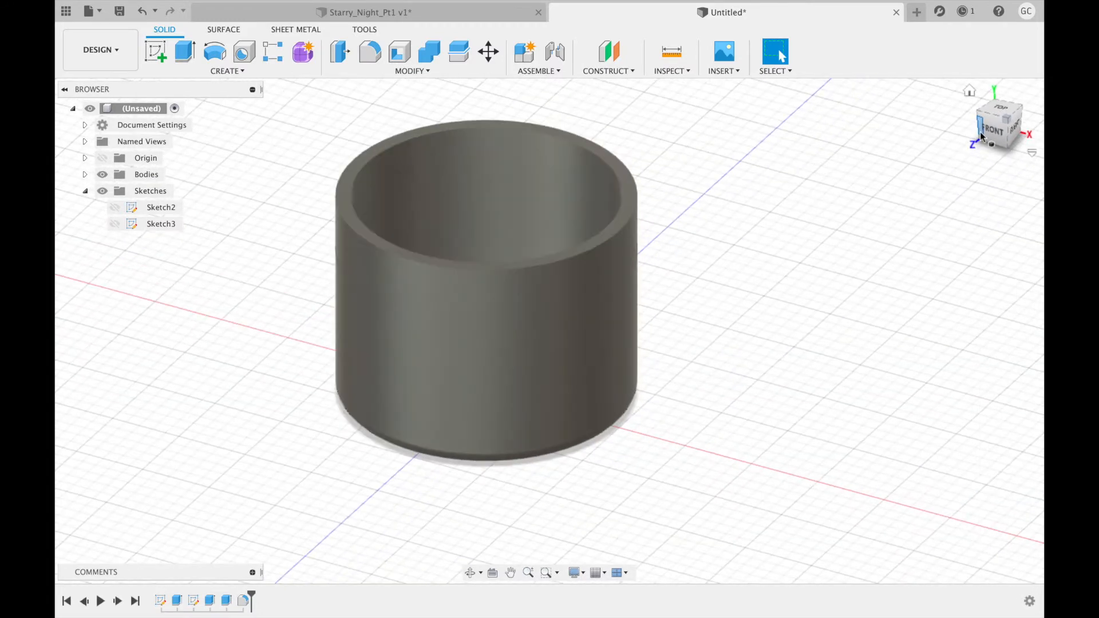
left_click(634, 216)
left_click(368, 55)
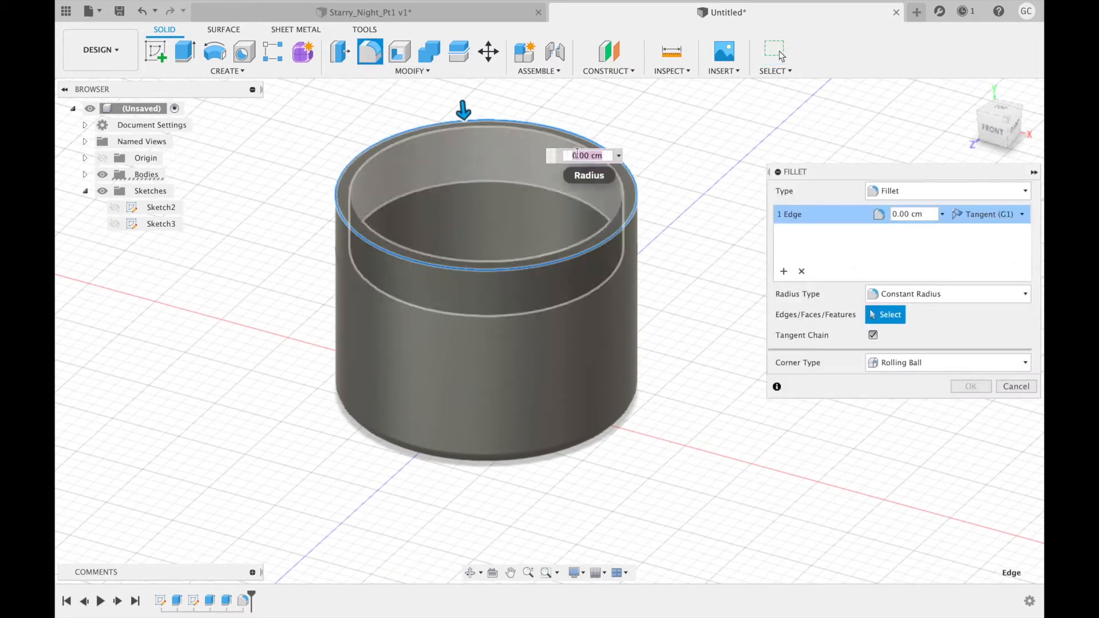
type("0.25")
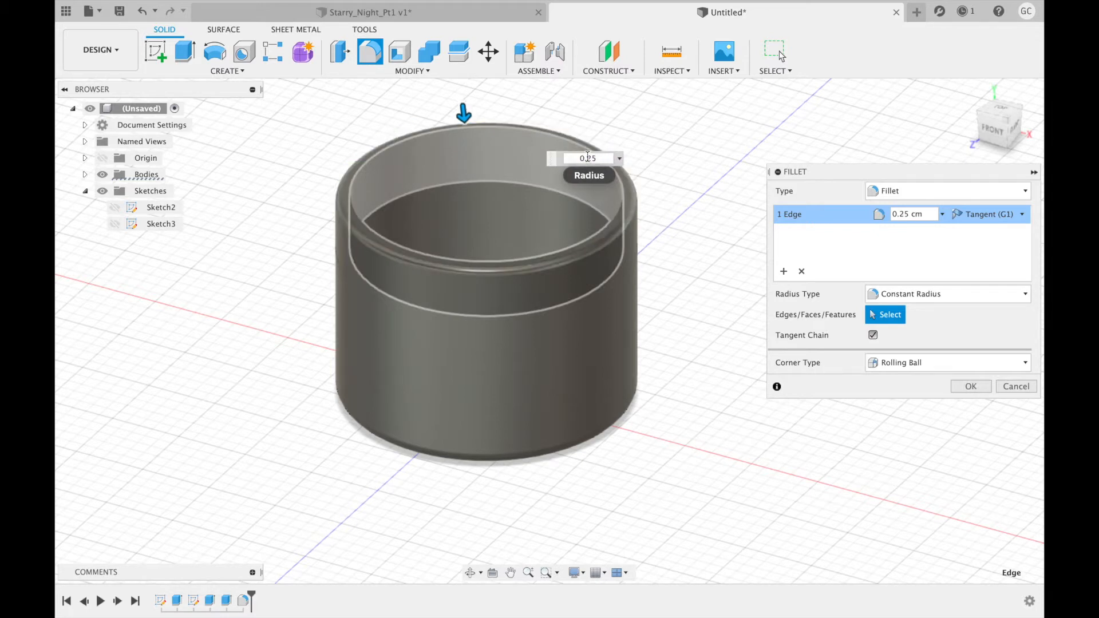
left_click(971, 387)
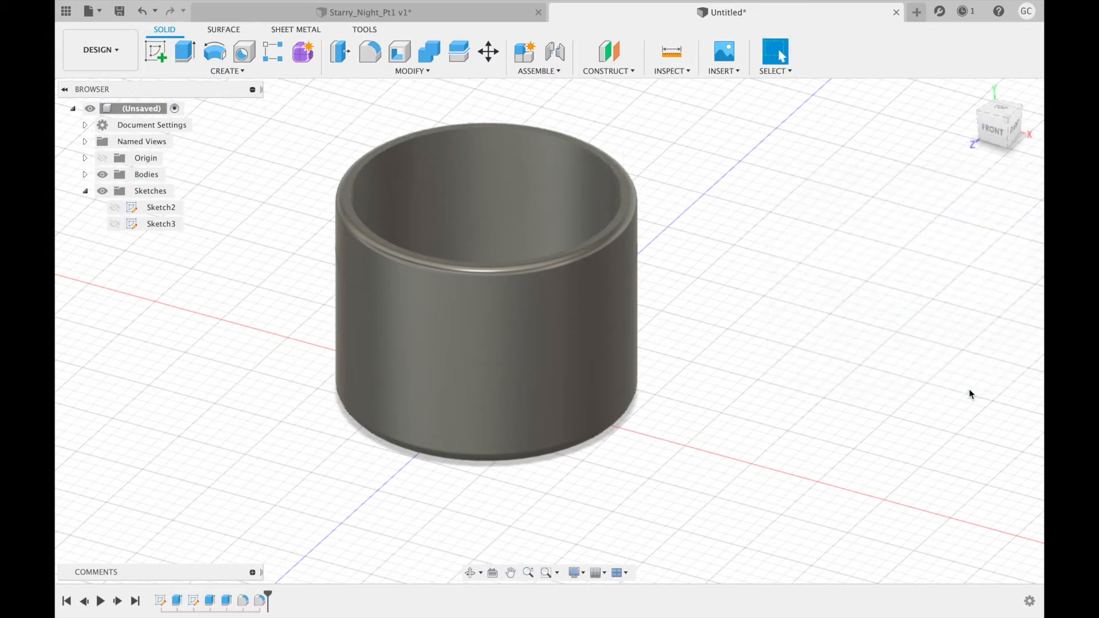
- Add a modeled, full-length ISO Metric M90x6 right-hand thread to the inner cylindrical face of the upper ring
mouse_move(548, 322)
middle_mouse_down("shift")
mouse_move(547, 275)
mouse_move(538, 344)
mouse_move(551, 327)
middle_mouse_up("shift")
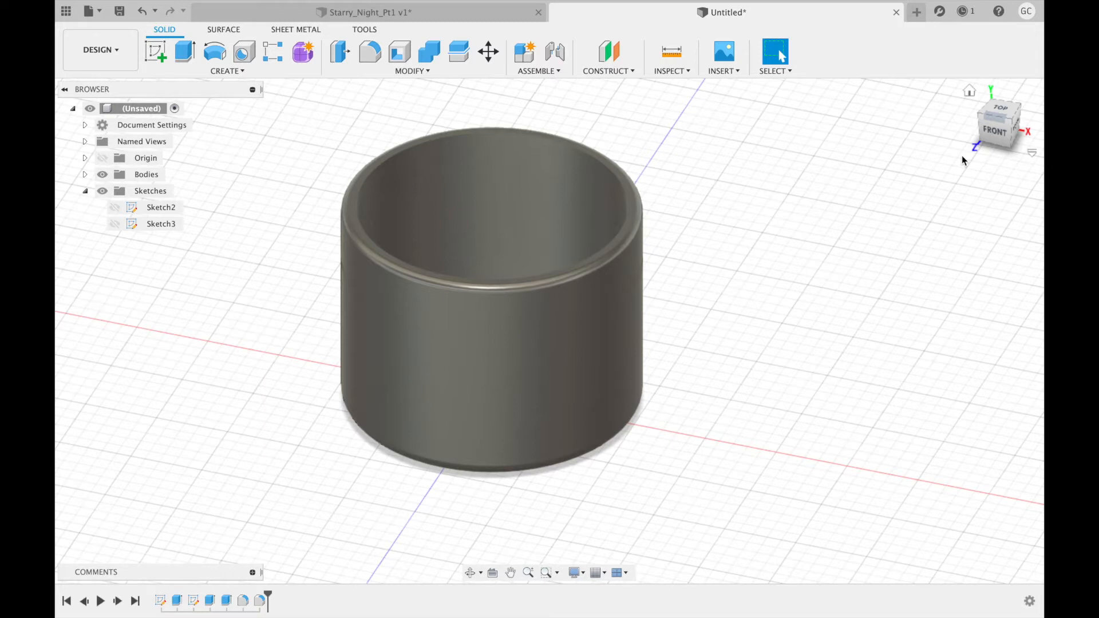
left_click(969, 91)
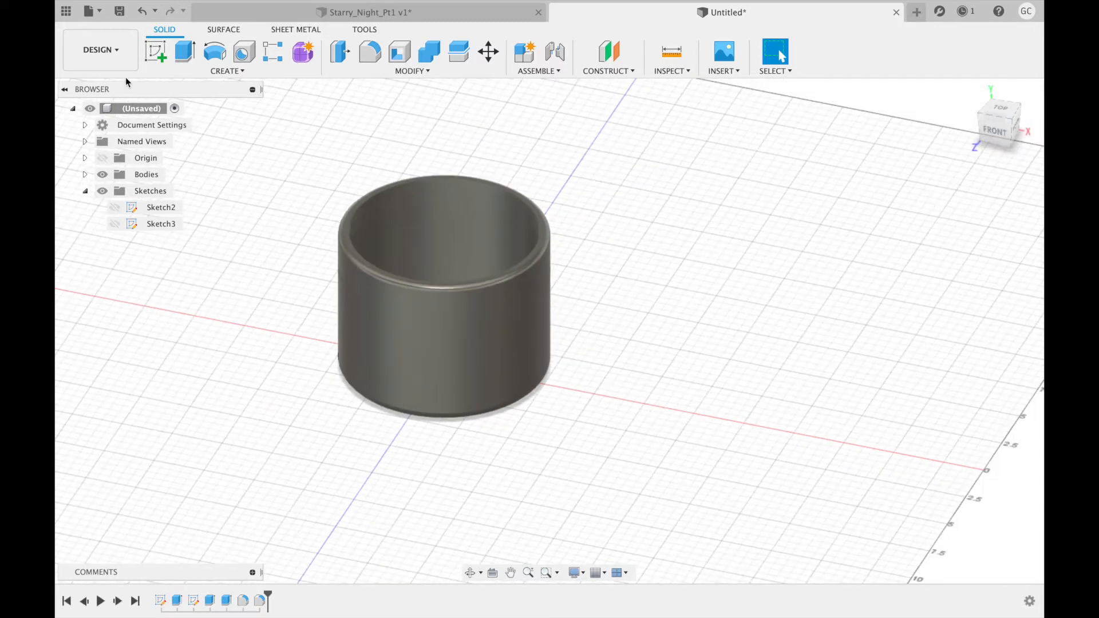
left_click(198, 70)
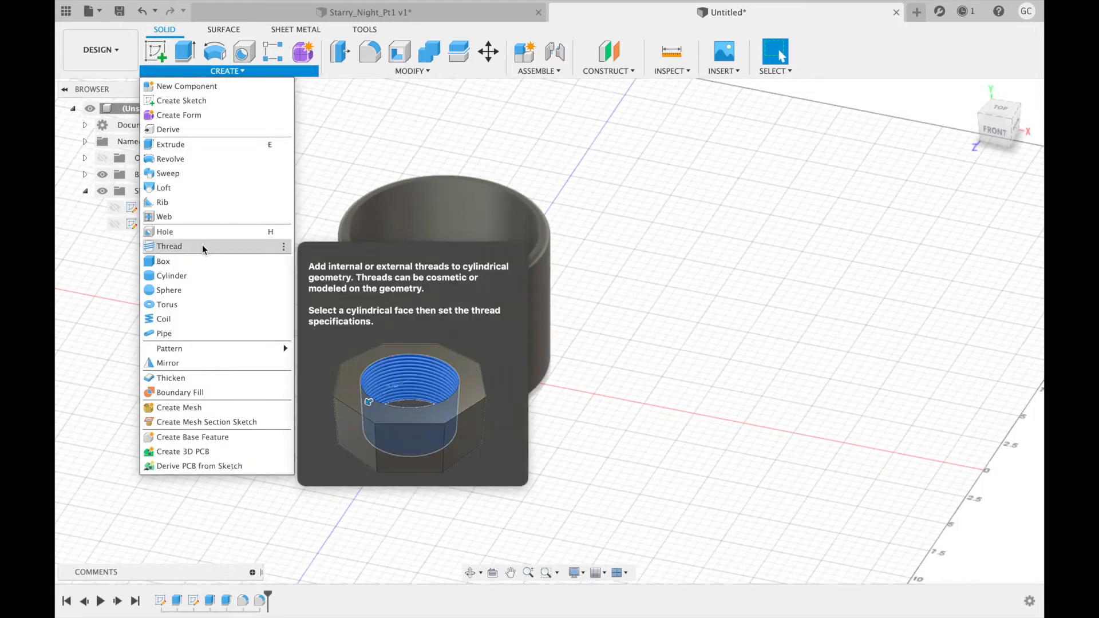
left_click(202, 245)
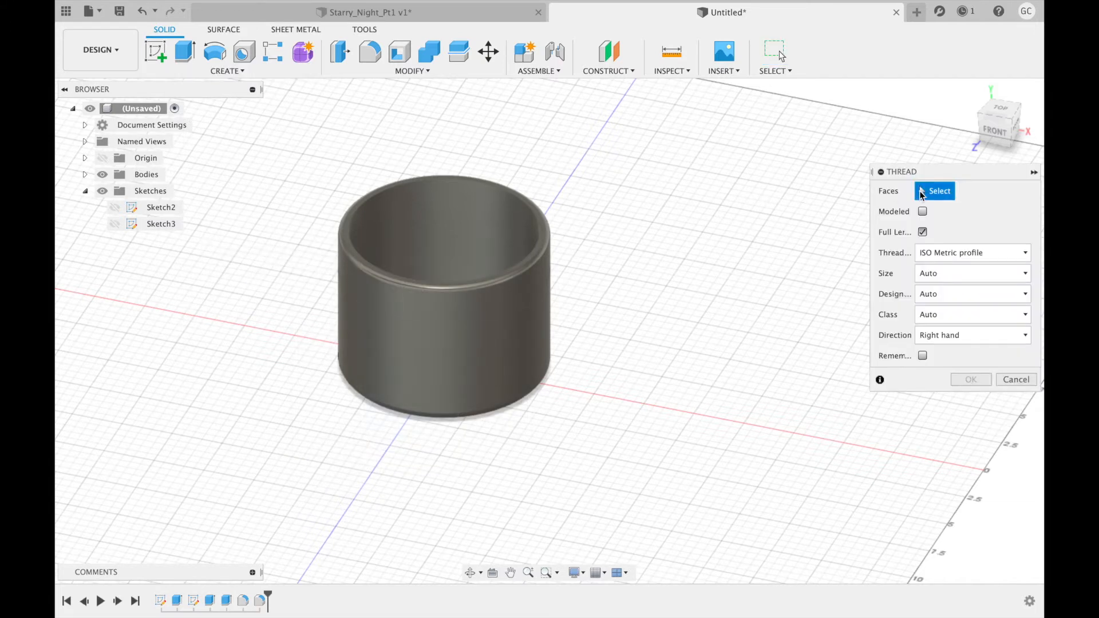
left_click(448, 208)
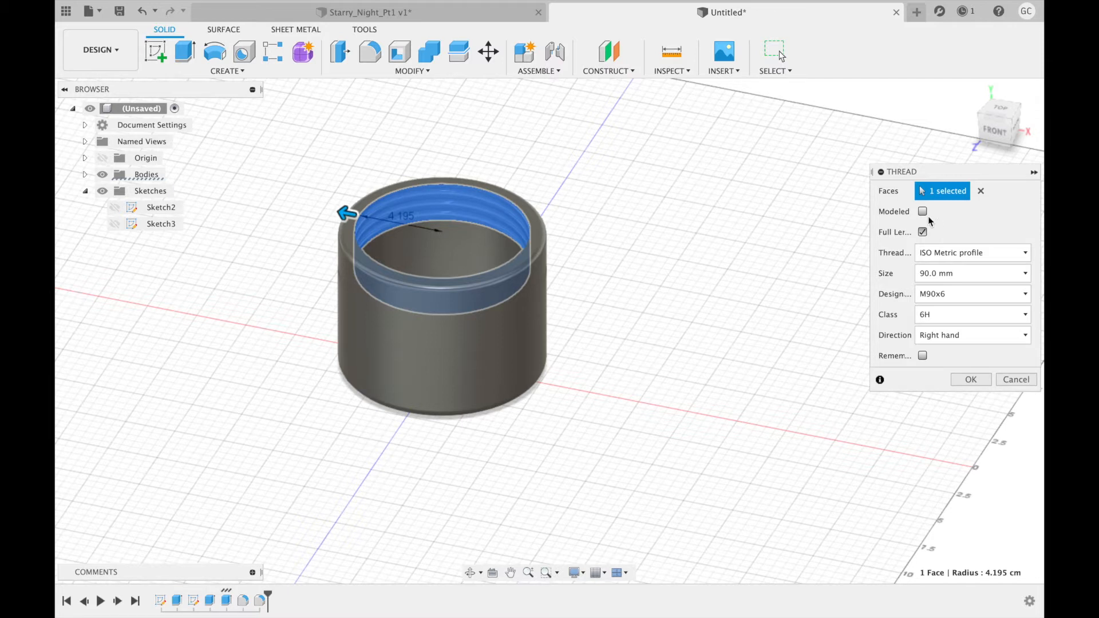
left_click(923, 211)
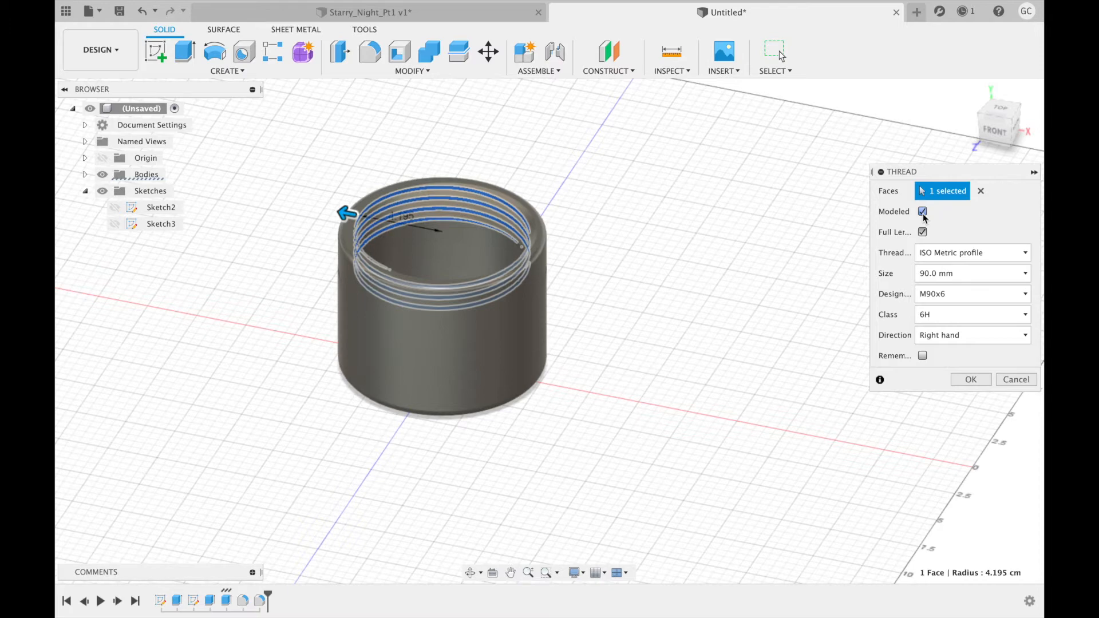
left_click(972, 380)
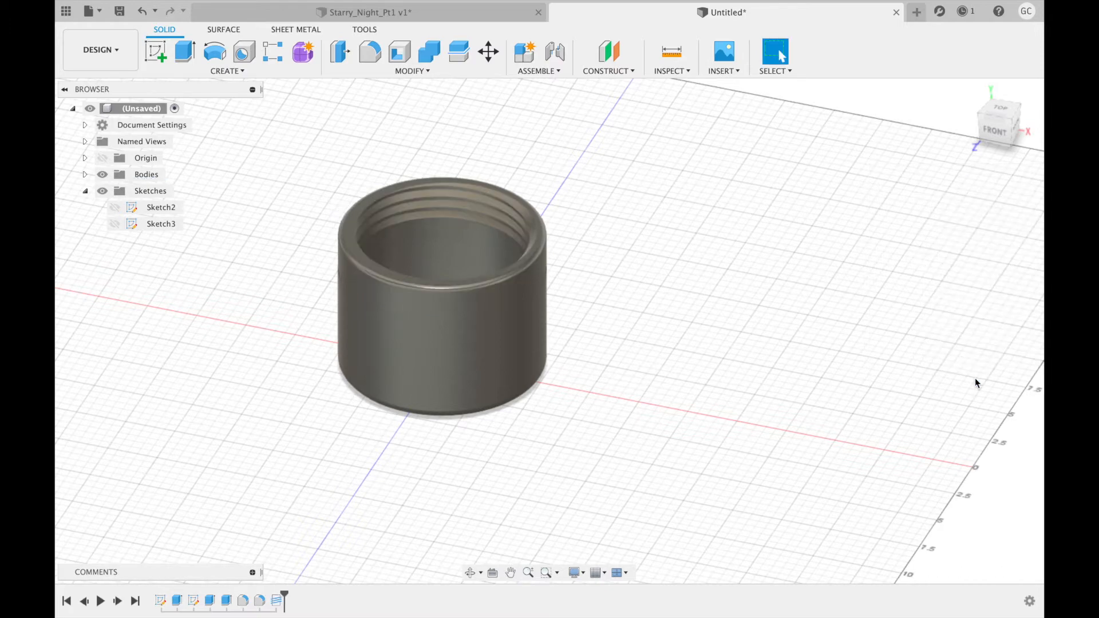
- Construct a tangent plane at 0 deg on the front of the container's outer wall
left_click(997, 136)
middle_click_drag(549, 331, 507, 366, "shift")
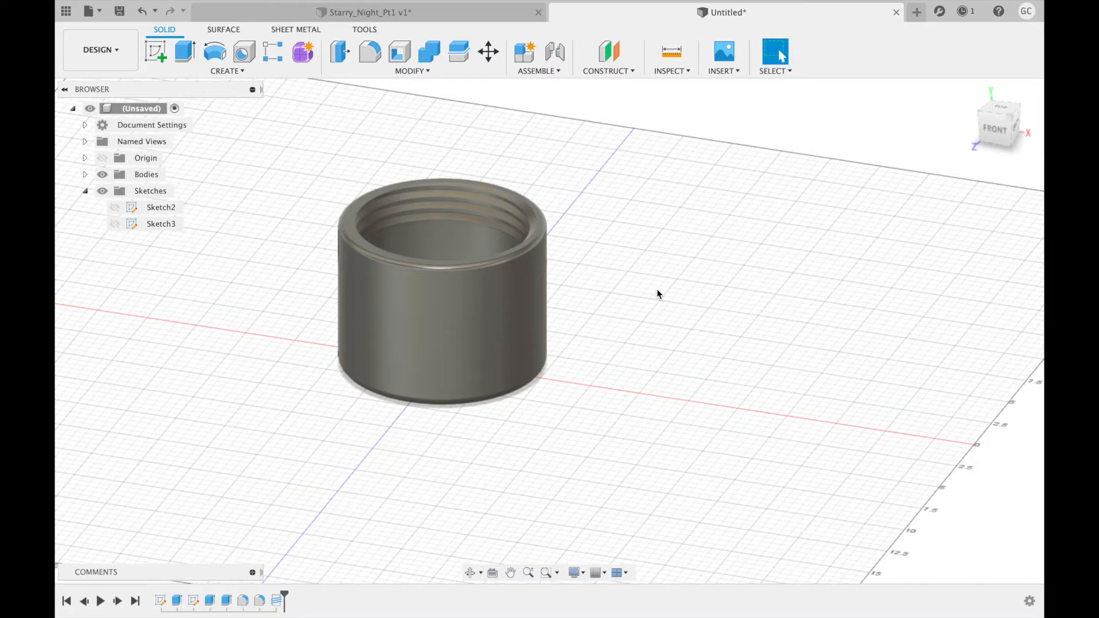
left_click(995, 135)
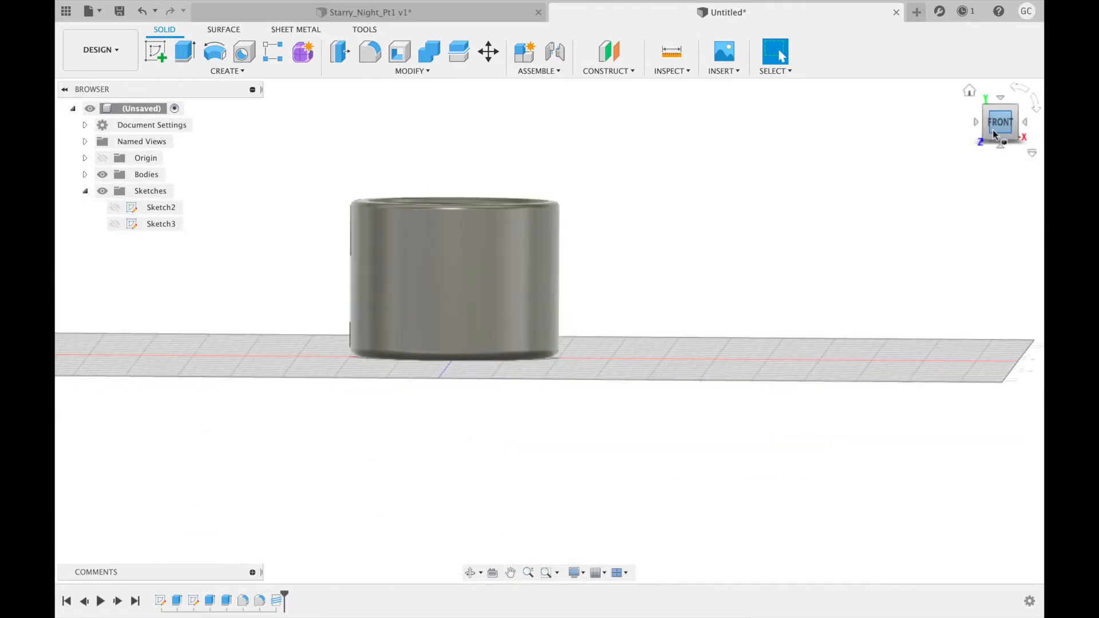
left_click(631, 72)
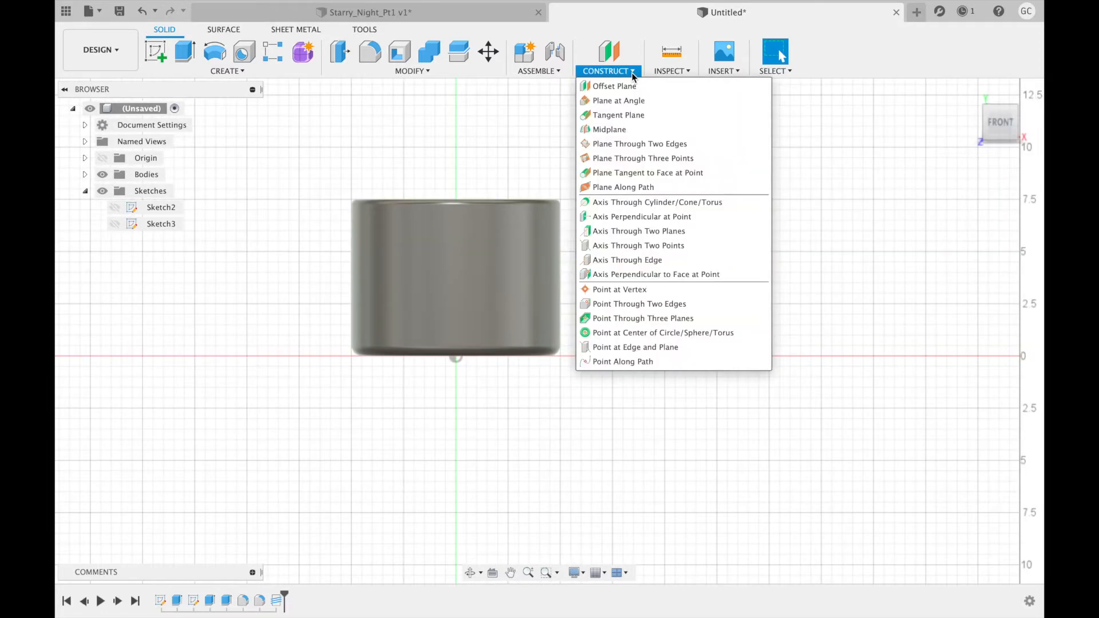
left_click(634, 118)
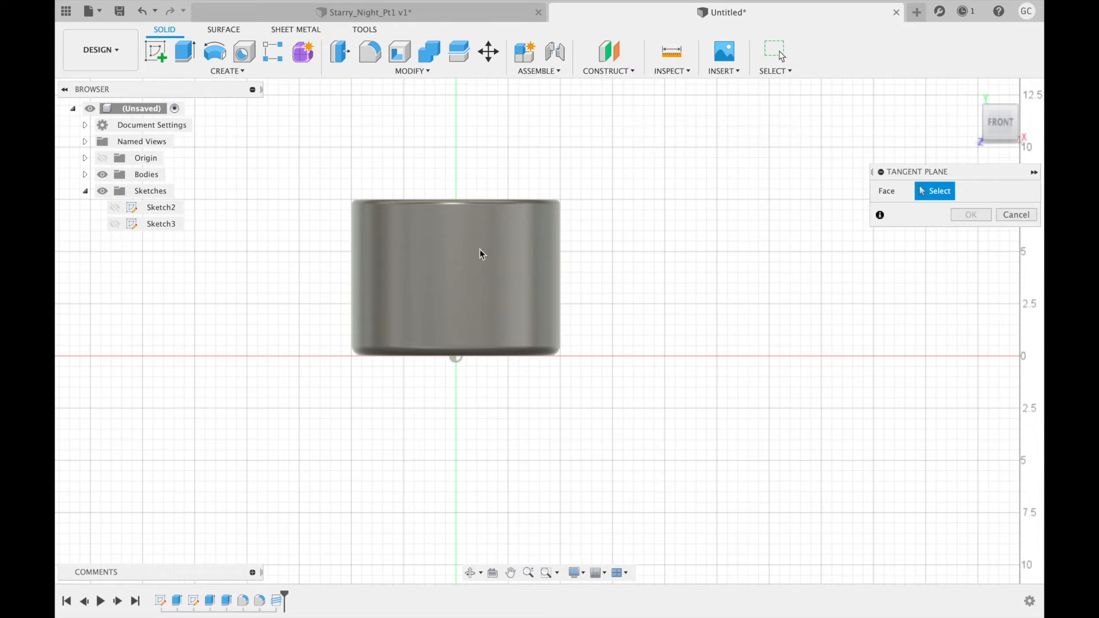
left_click(460, 280)
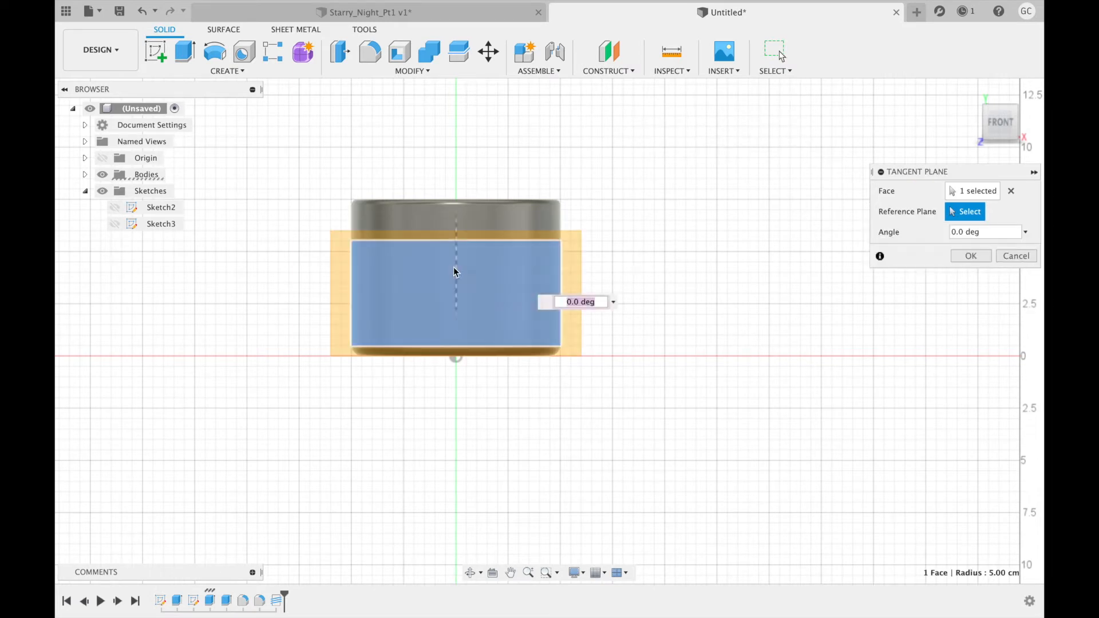
left_click(971, 256)
- Start a sketch on the tangent plane and draw a 1.5 cm diameter circle on the vertical axis, about 2.5 cm below the origin
middle_click_drag(550, 329, 550, 331, "shift")
left_click(1008, 129)
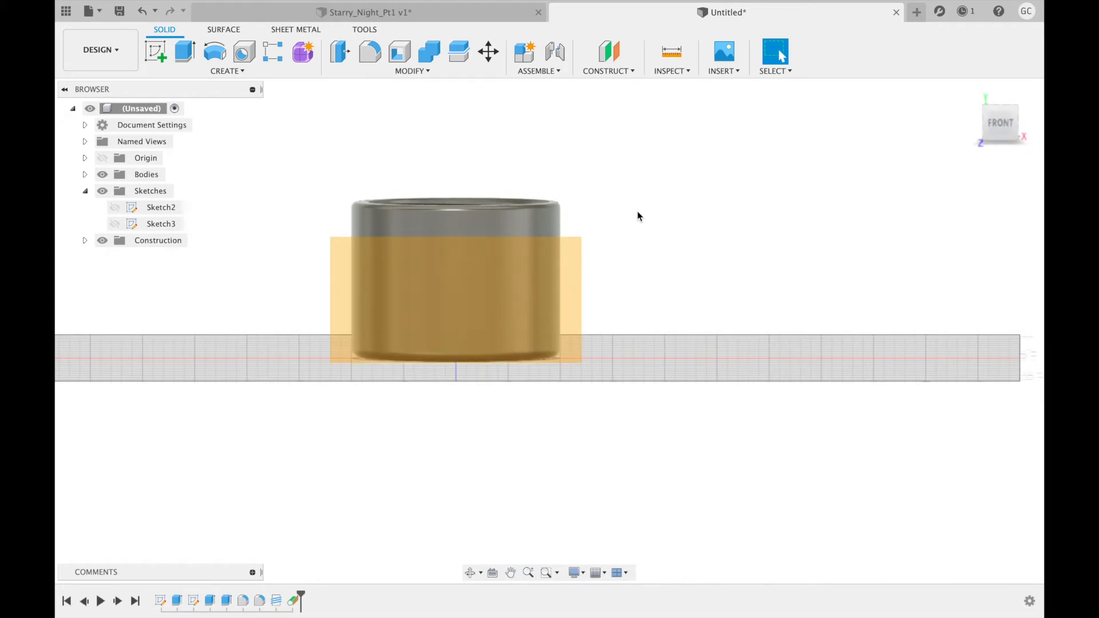
left_click(156, 52)
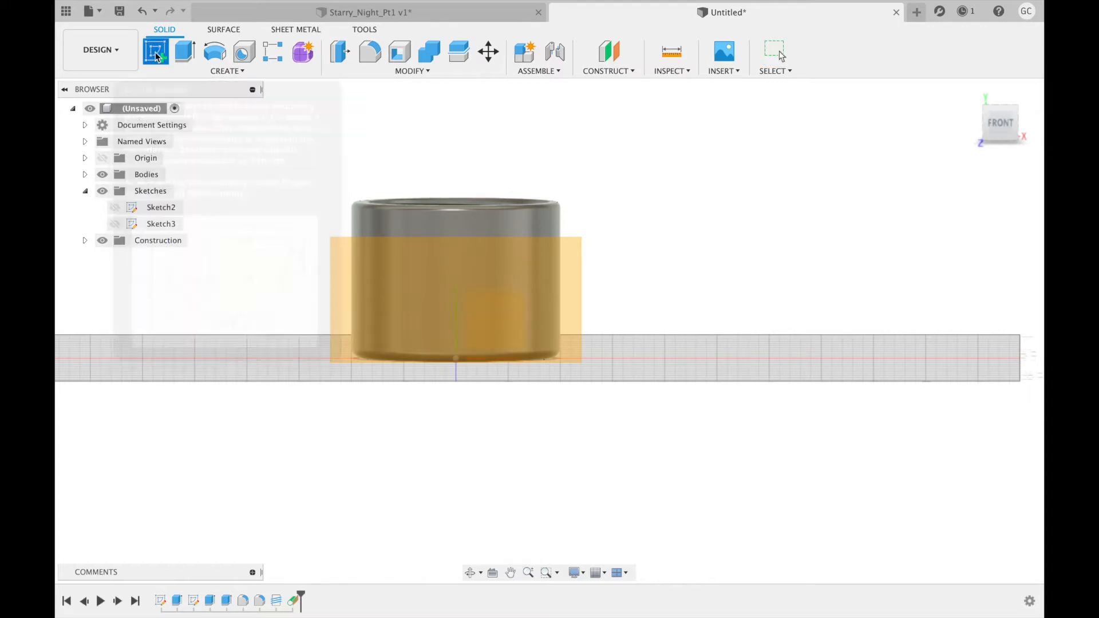
left_click(445, 305)
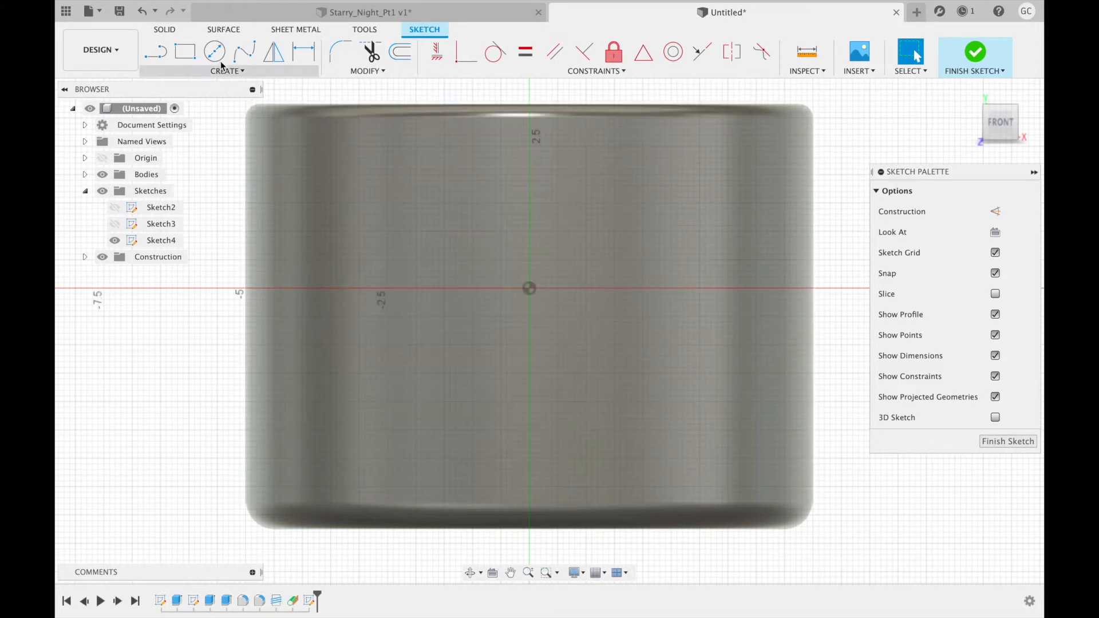
left_click(216, 54)
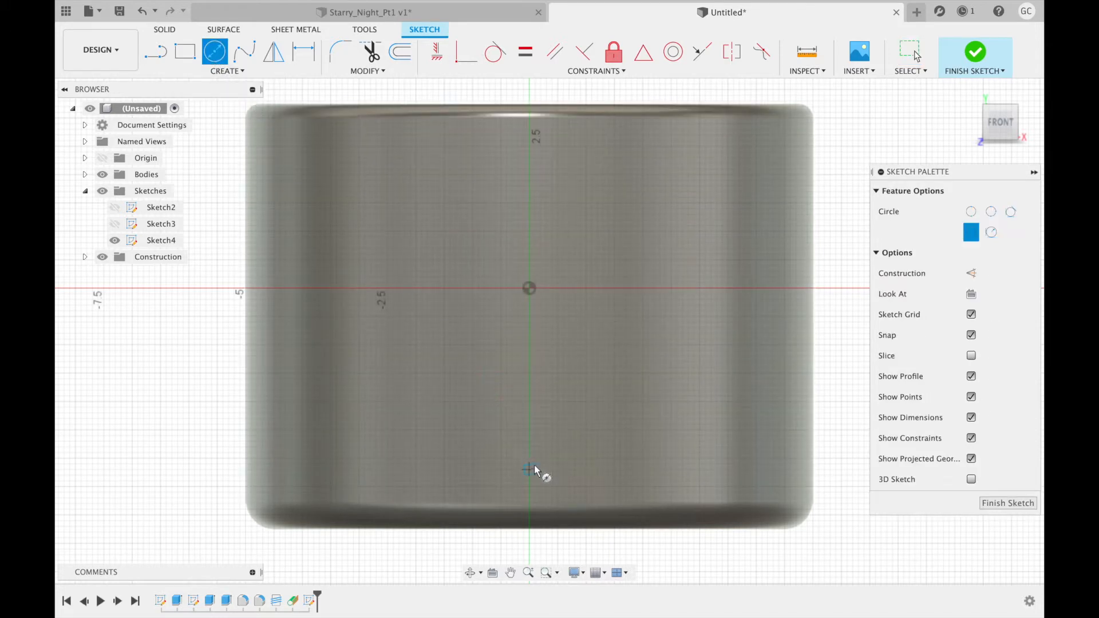
left_click(530, 430)
type("1.5")
key("Return")
key("Escape")
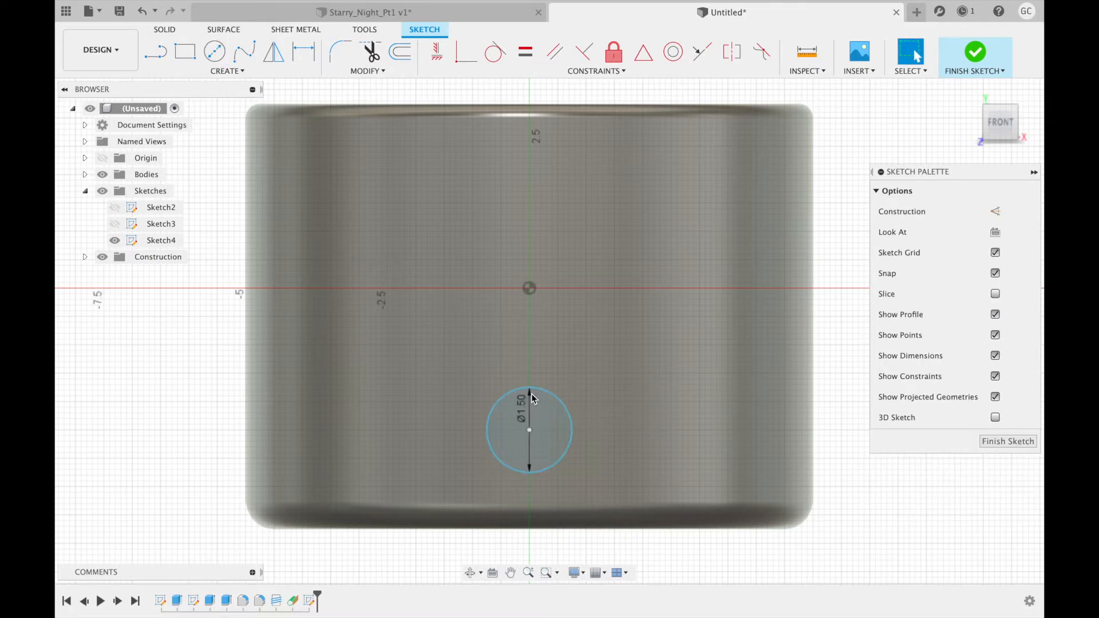
- Sketch a half triangle on top of the circle with a slanted line about 0.42 cm long and a vertical center line about 0.35 cm long
scroll(532, 398, "up", 5)
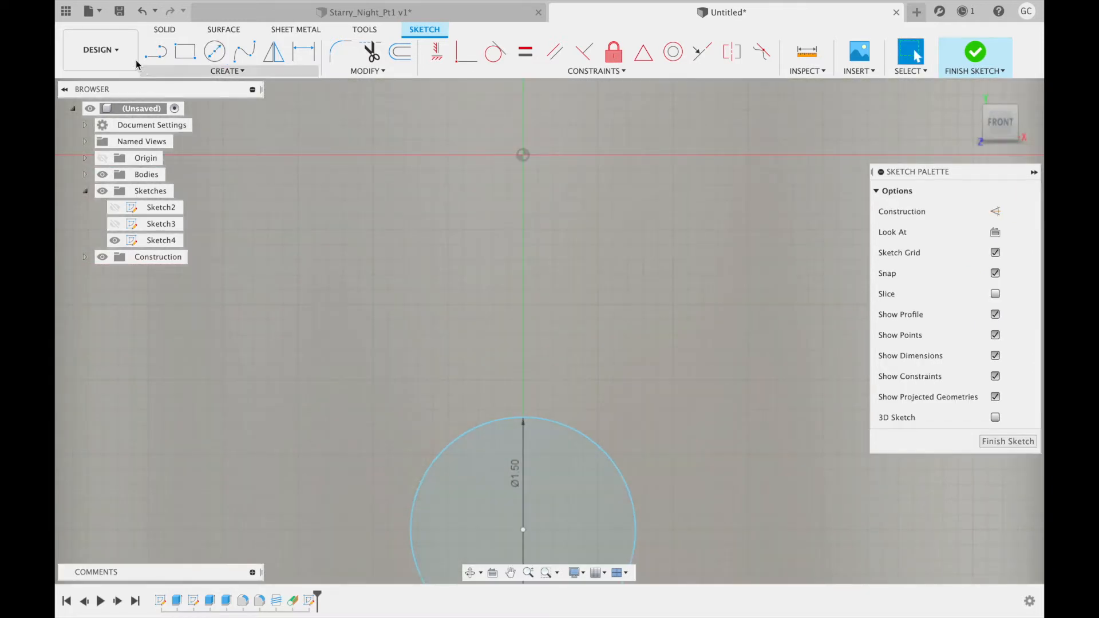
left_click(161, 56)
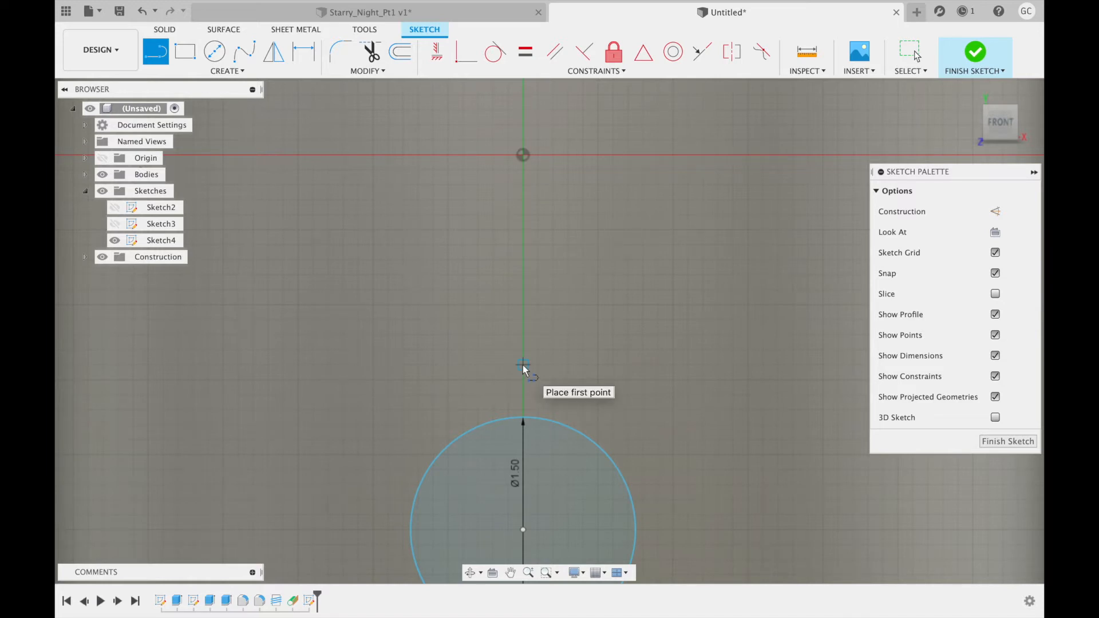
left_click(523, 366)
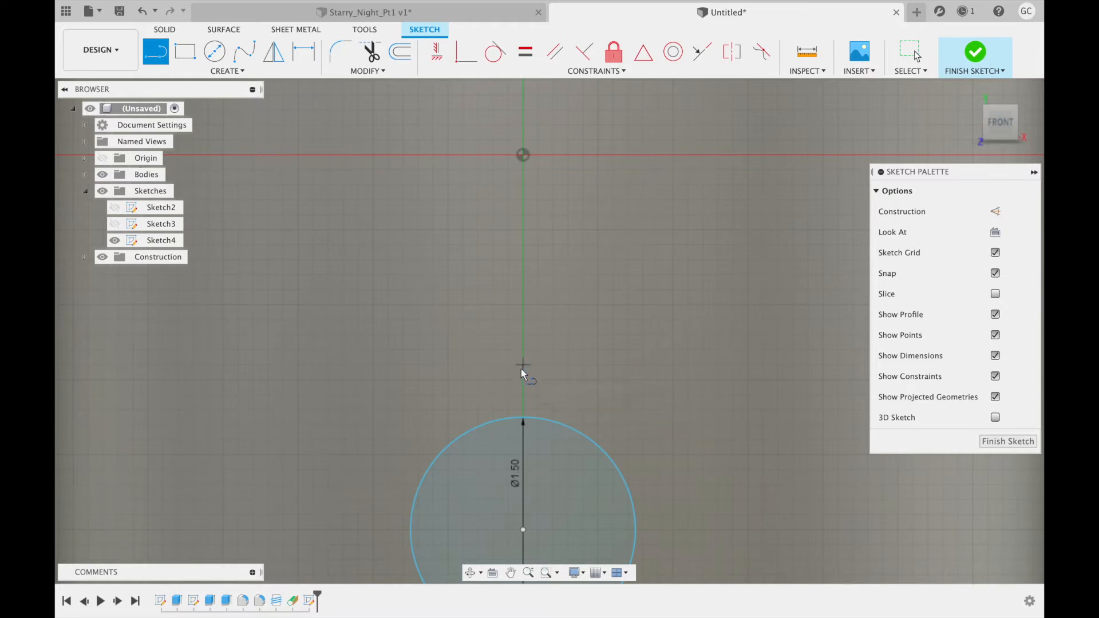
left_click(496, 421)
left_click(524, 367)
left_click(524, 418)
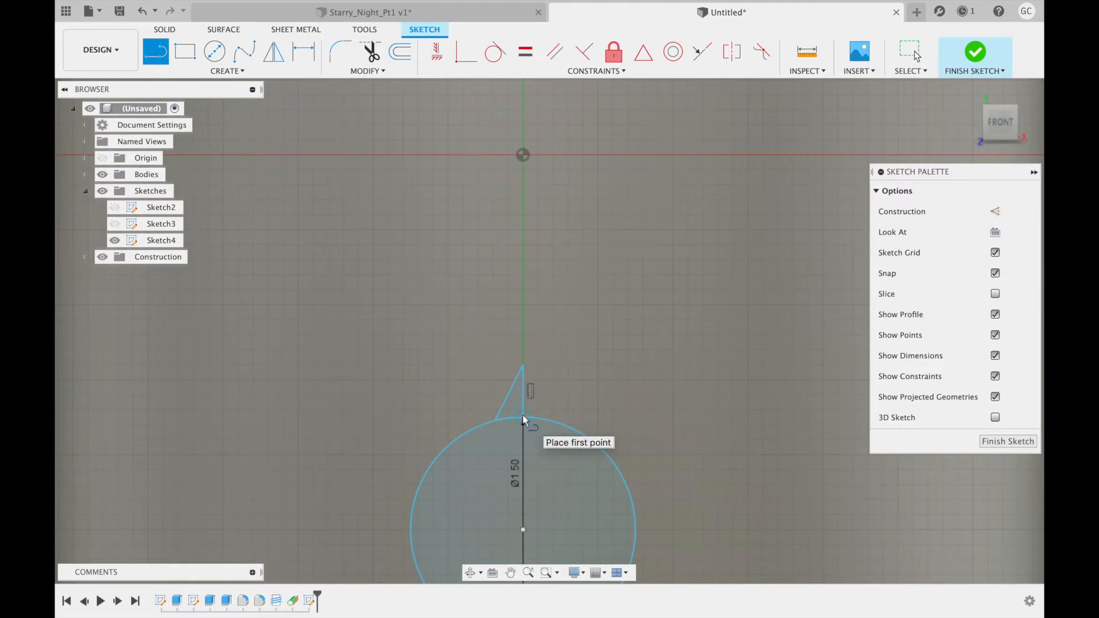
- Mirror the slanted line across the vertical center line, and delete that center line to leave a pointed triangle
left_click(249, 74)
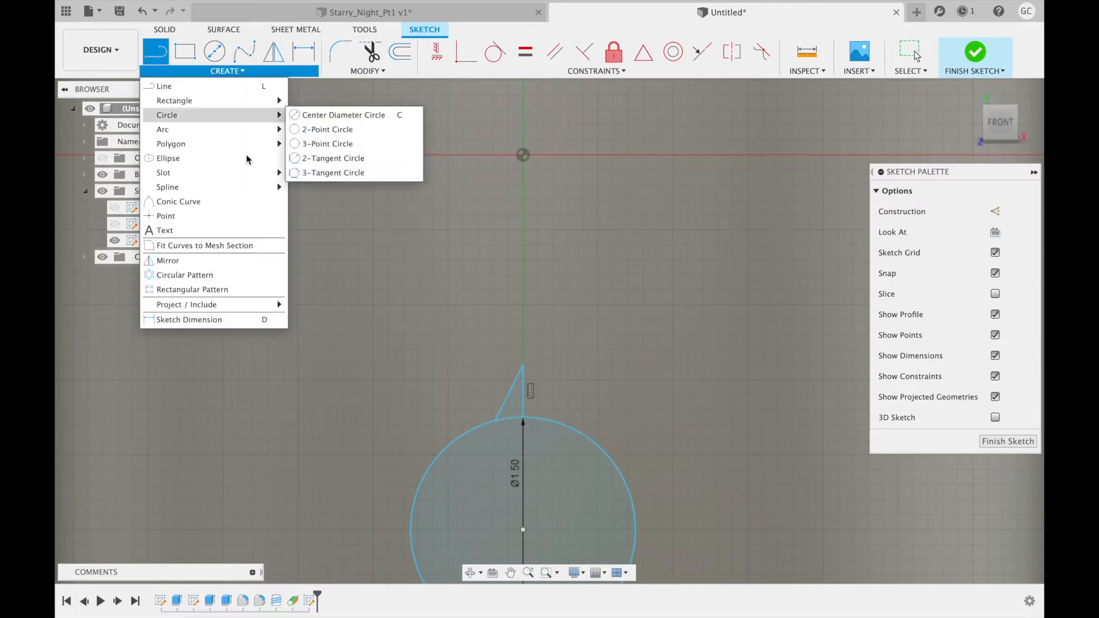
left_click(233, 261)
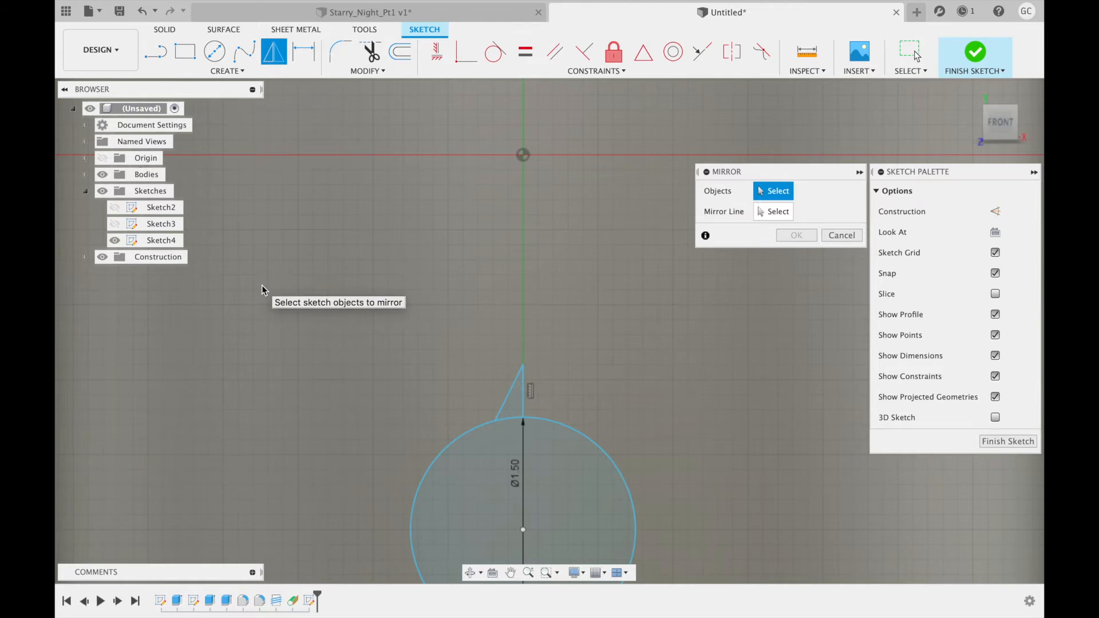
left_click(506, 402)
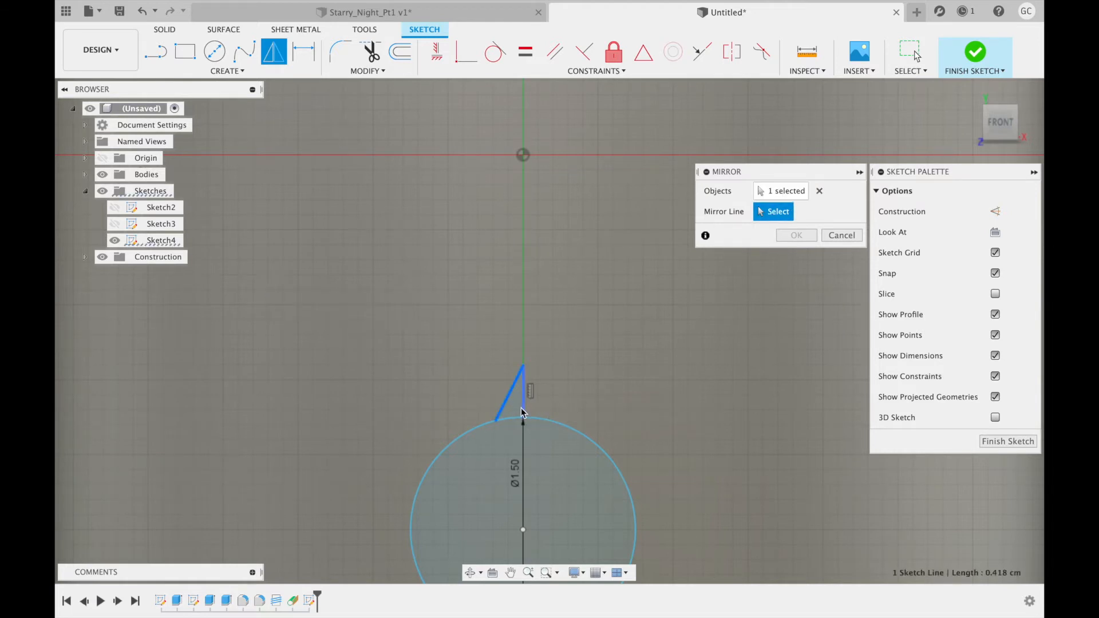
left_click(525, 411)
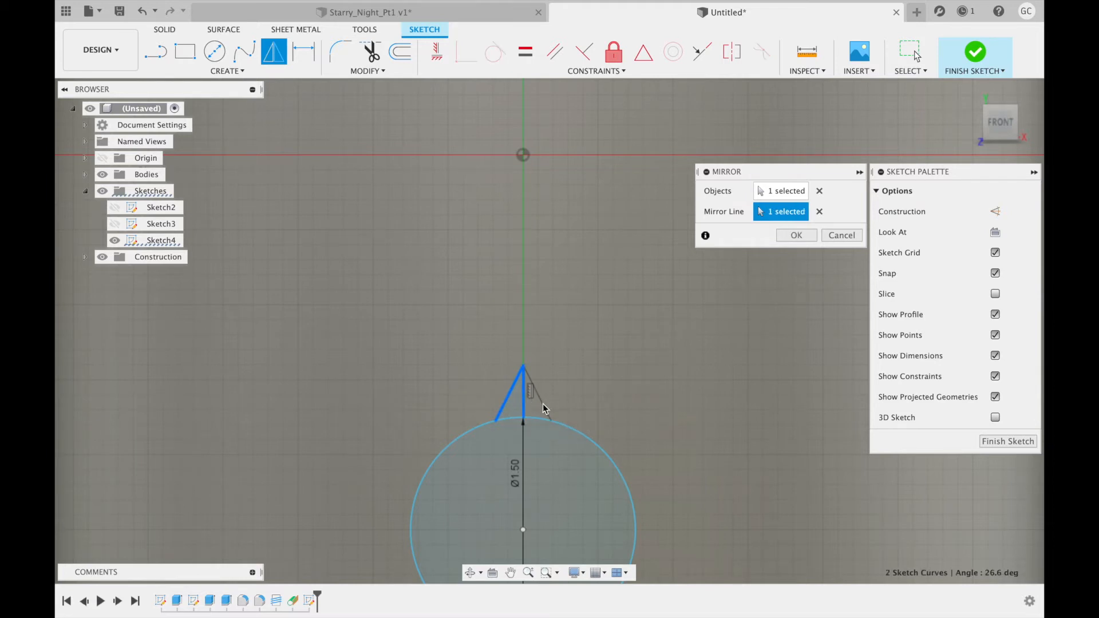
left_click(796, 236)
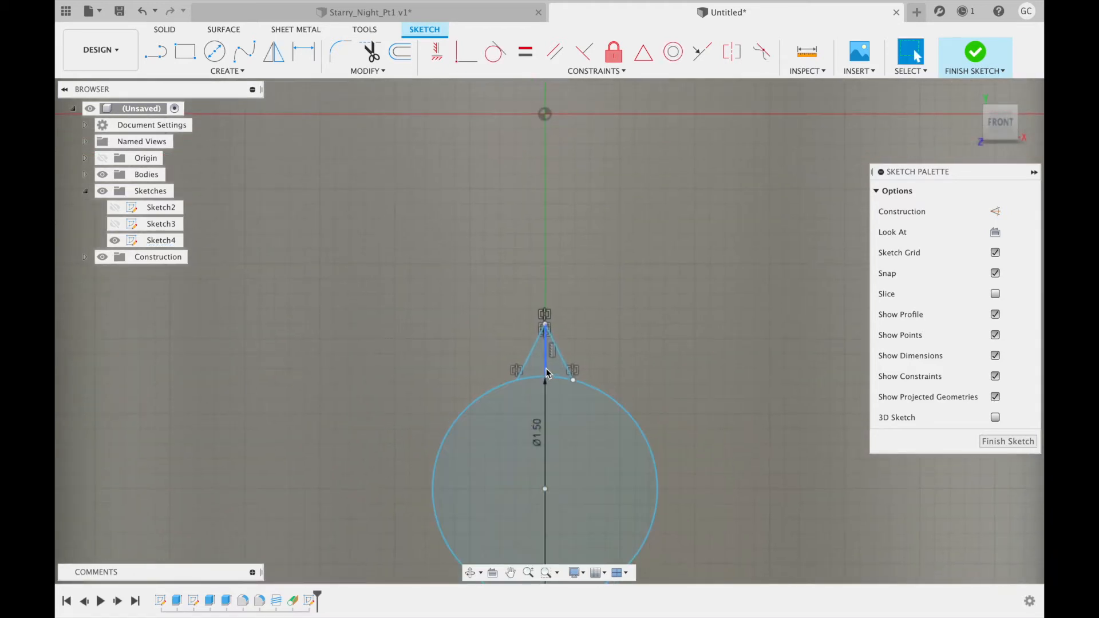
left_click(545, 371)
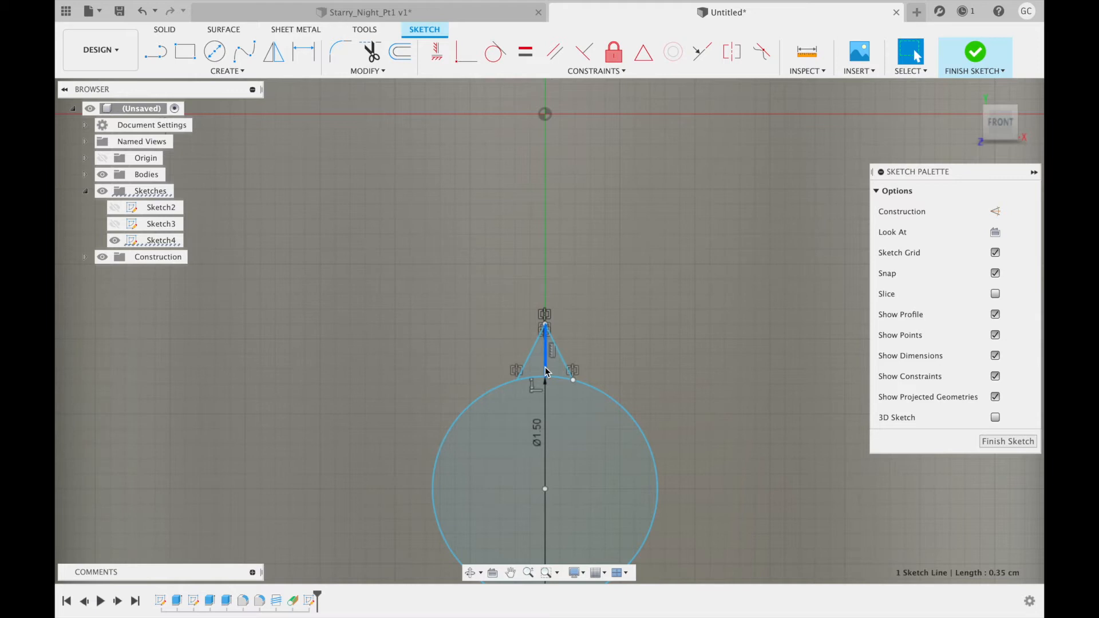
key("Delete")
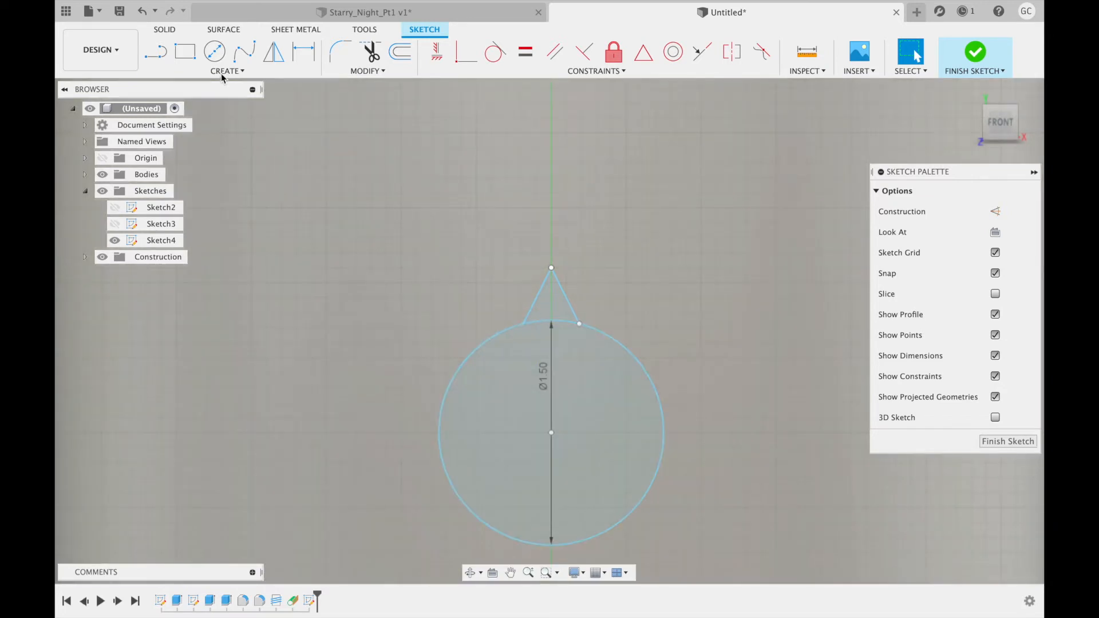
- Set up a sketch circular pattern of the triangle's two slanted lines around the center point of the 1.5 cm circle
left_click(228, 71)
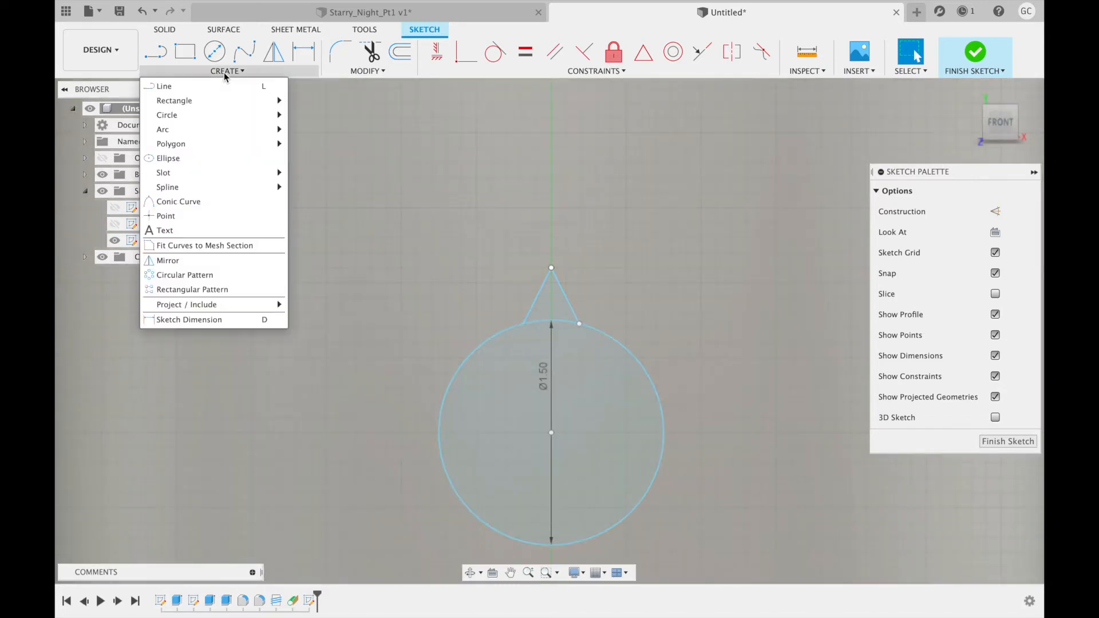
left_click(204, 276)
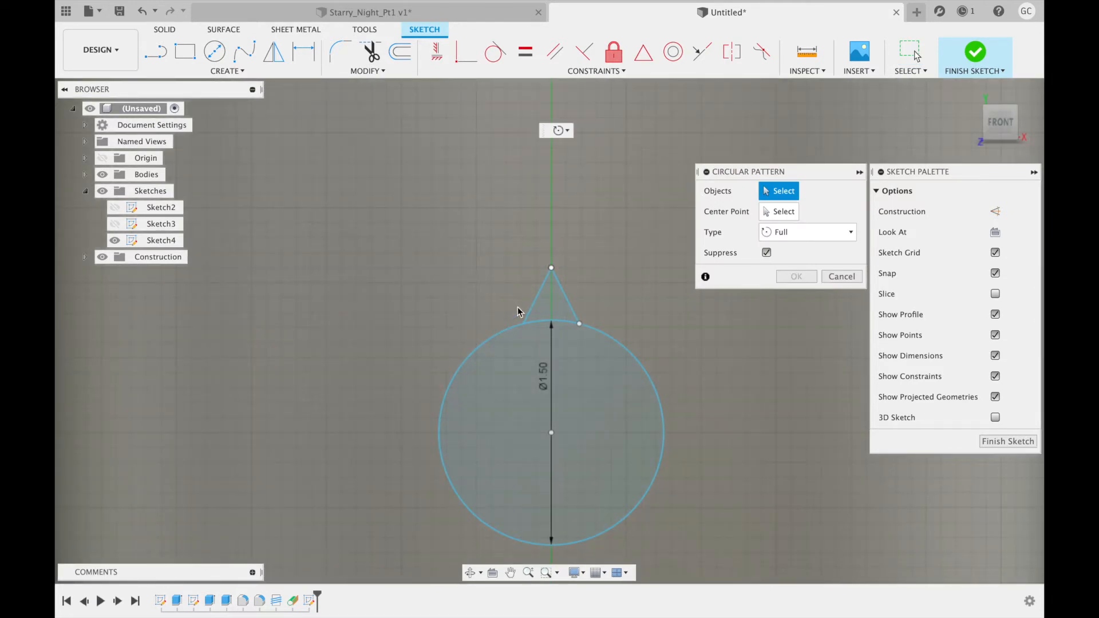
left_click(539, 302)
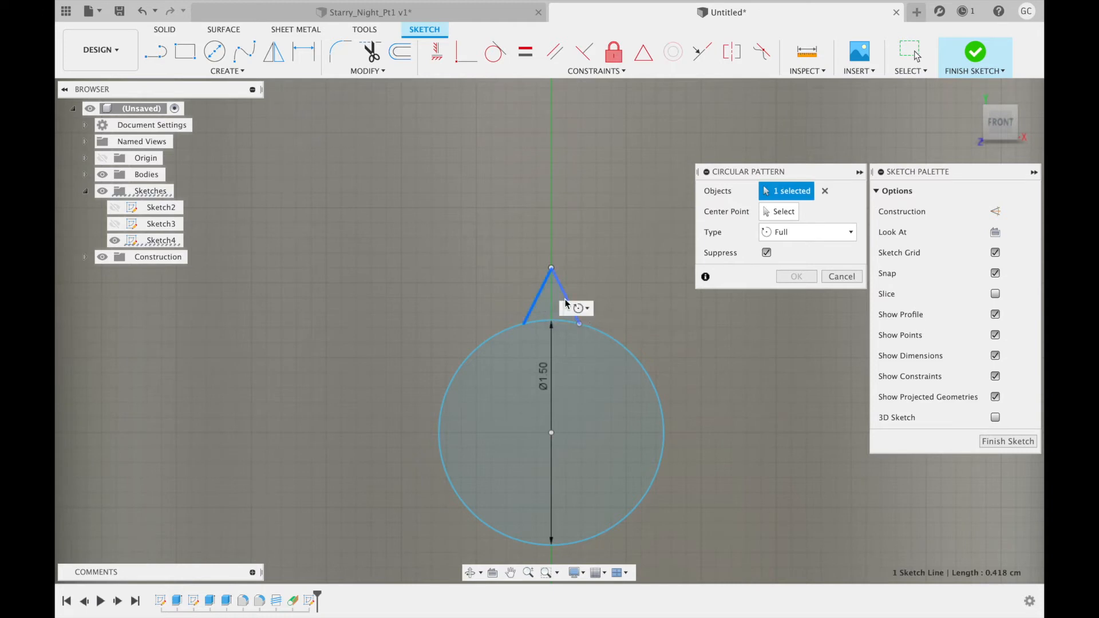
left_click(565, 302)
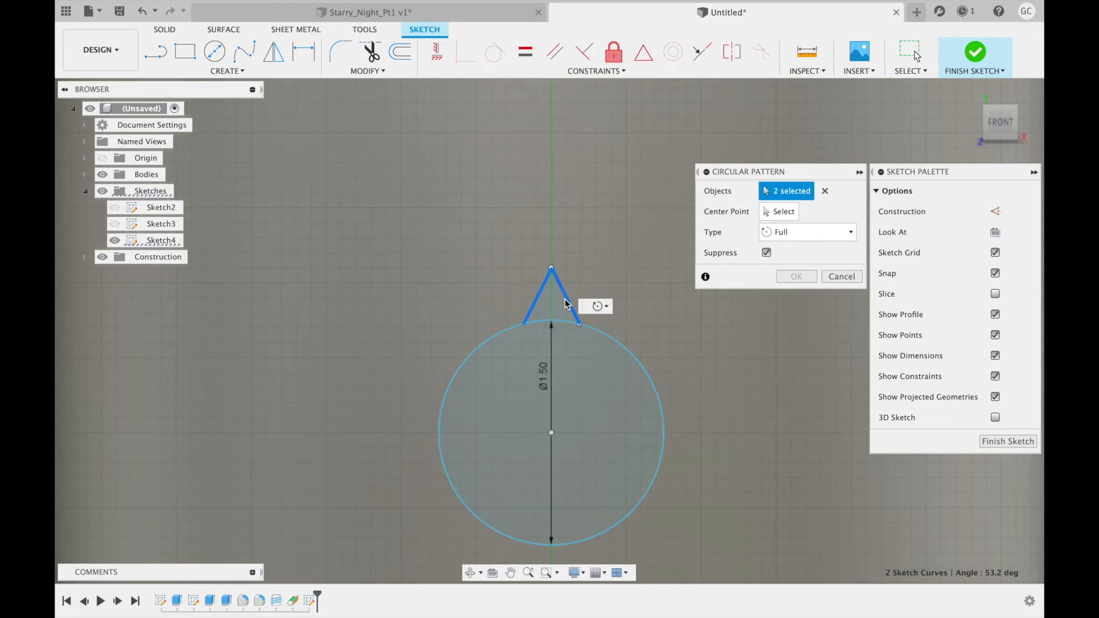
left_click(779, 213)
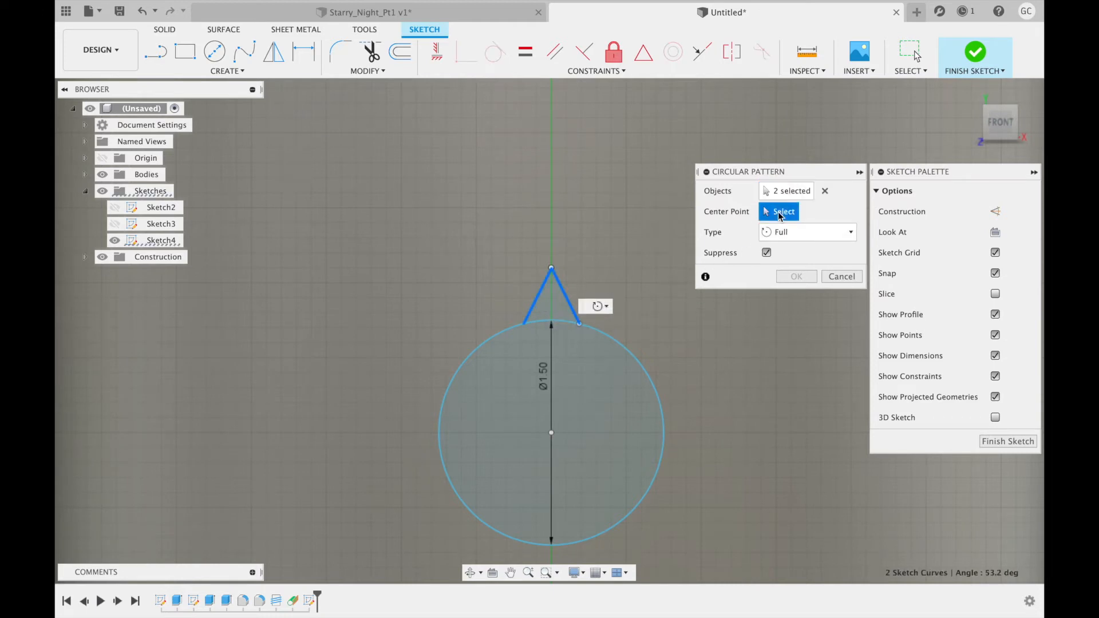
left_click(551, 434)
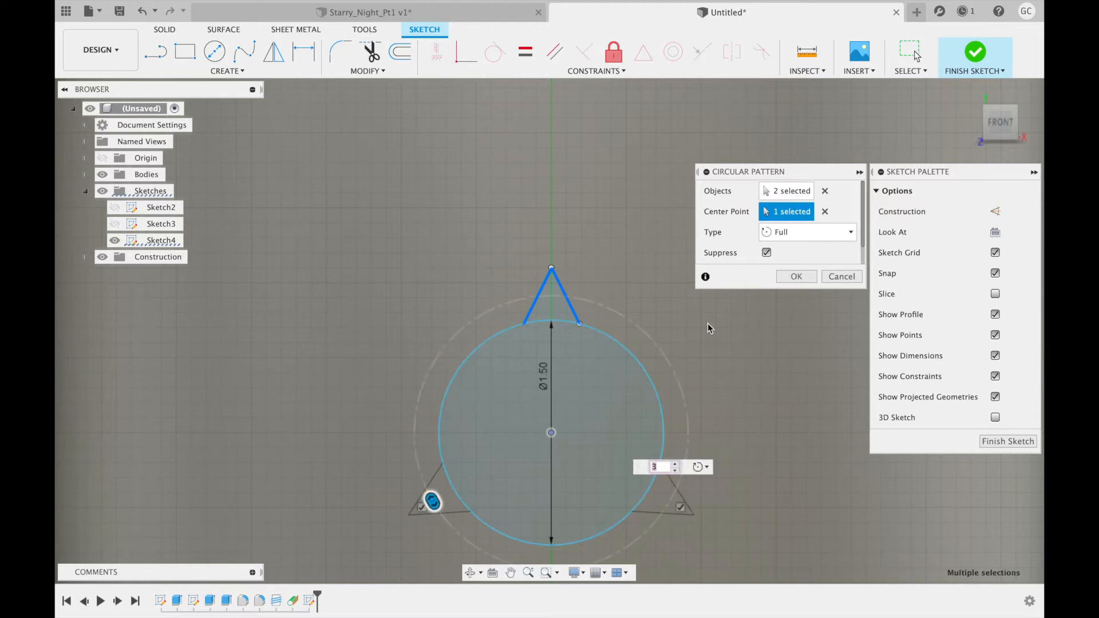
- Set the full circular pattern to 7 instances, create the triangles around the circle, and finish the sketch
left_click(846, 234)
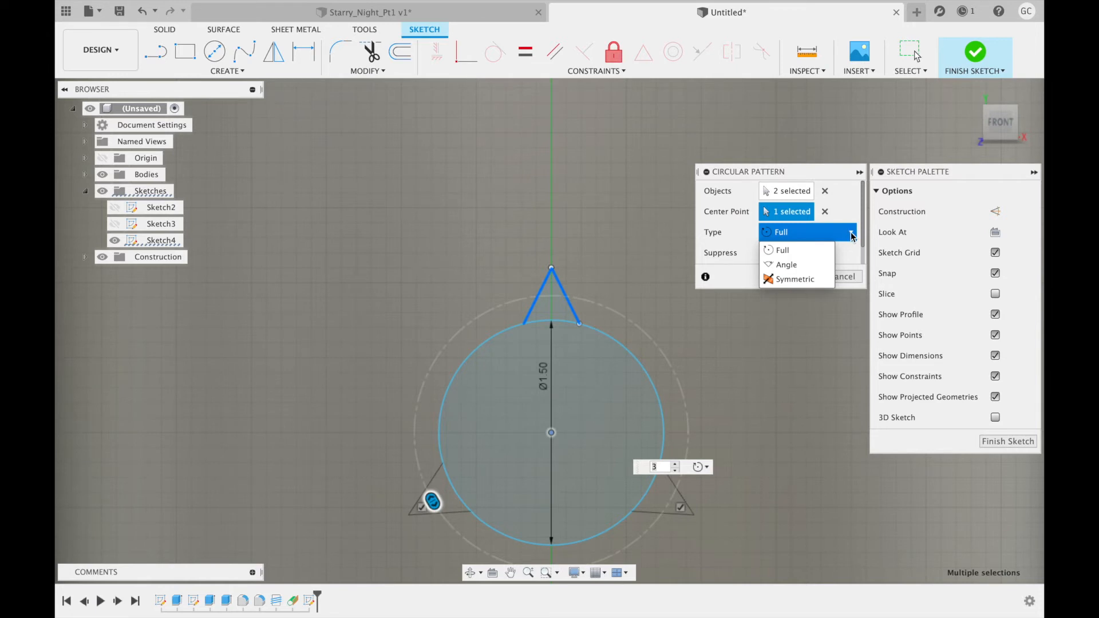
left_click(852, 234)
left_click(766, 253)
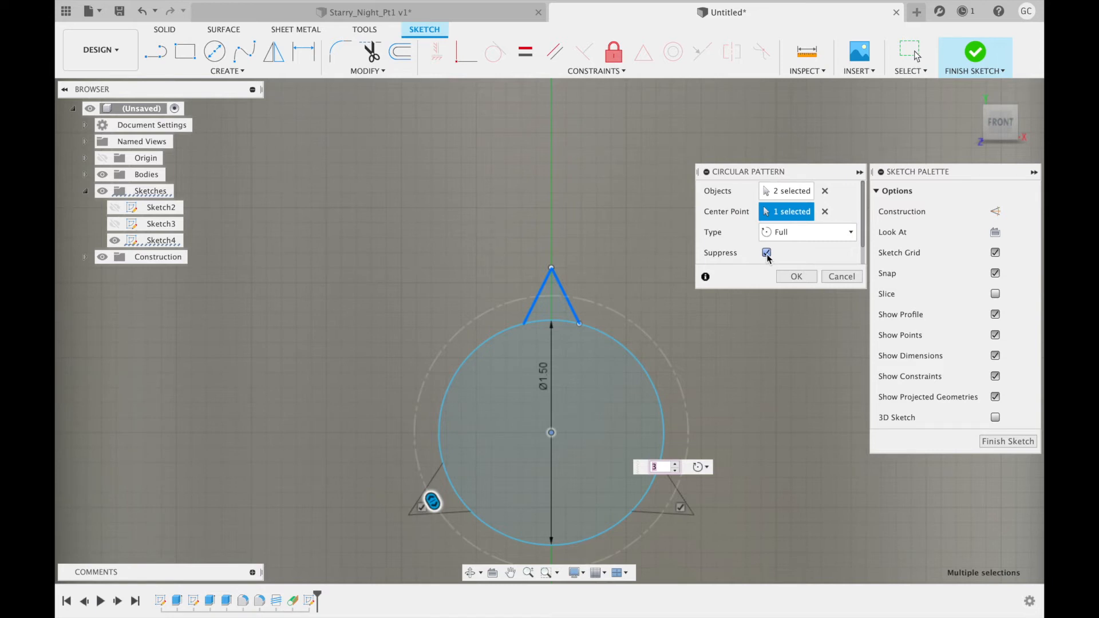
left_click(766, 253)
left_click(676, 465)
left_click(675, 465)
left_click(676, 465)
left_click(676, 465)
left_click(797, 277)
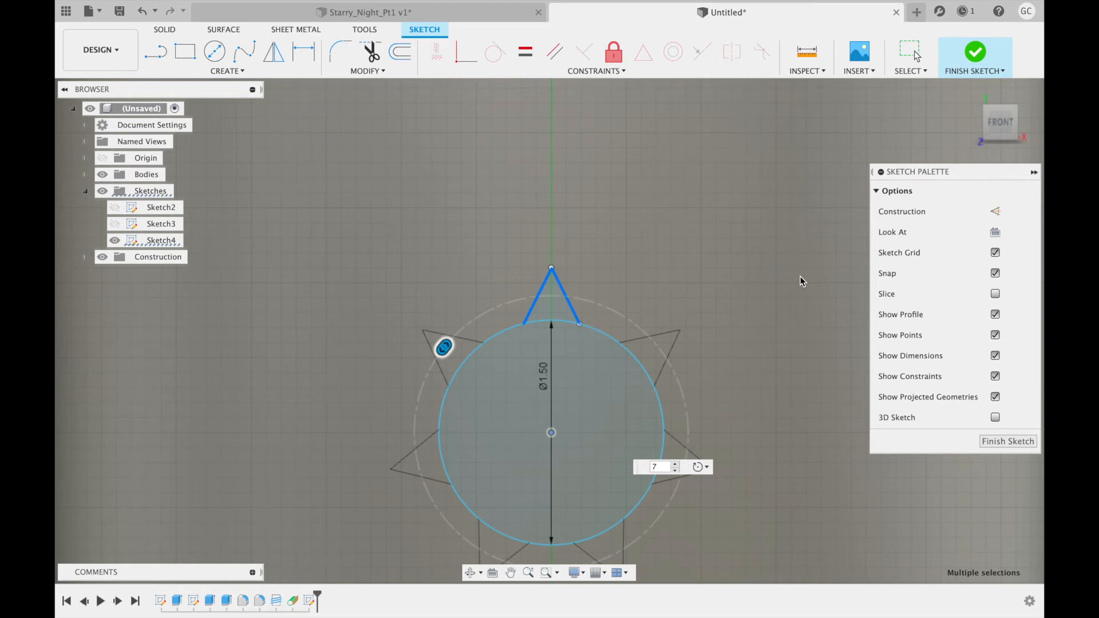
scroll(673, 405, "down", 3)
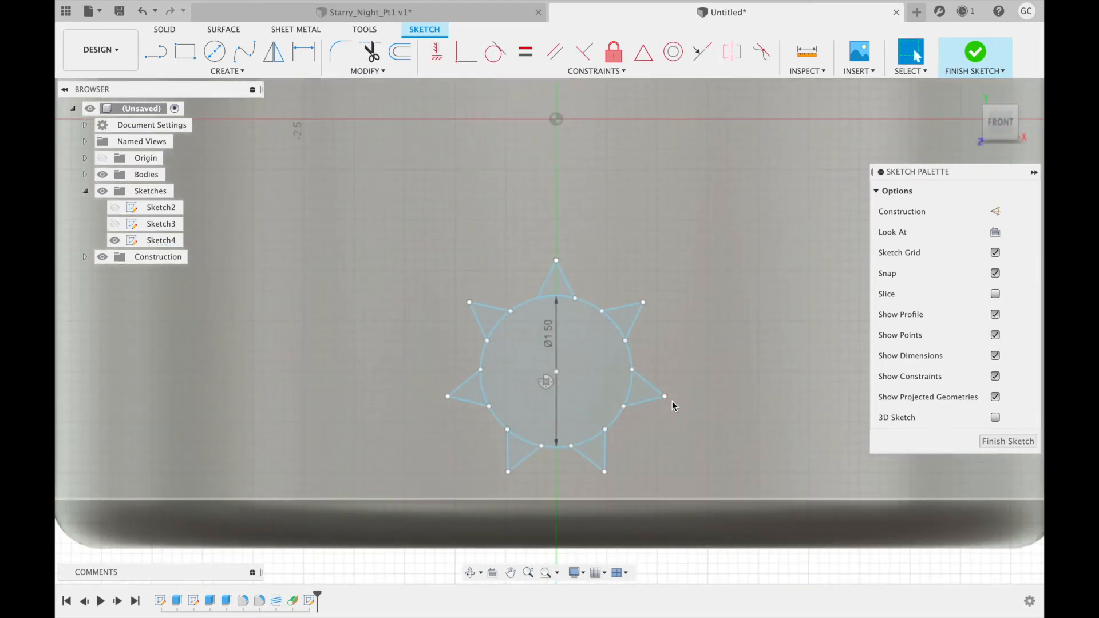
left_click(976, 54)
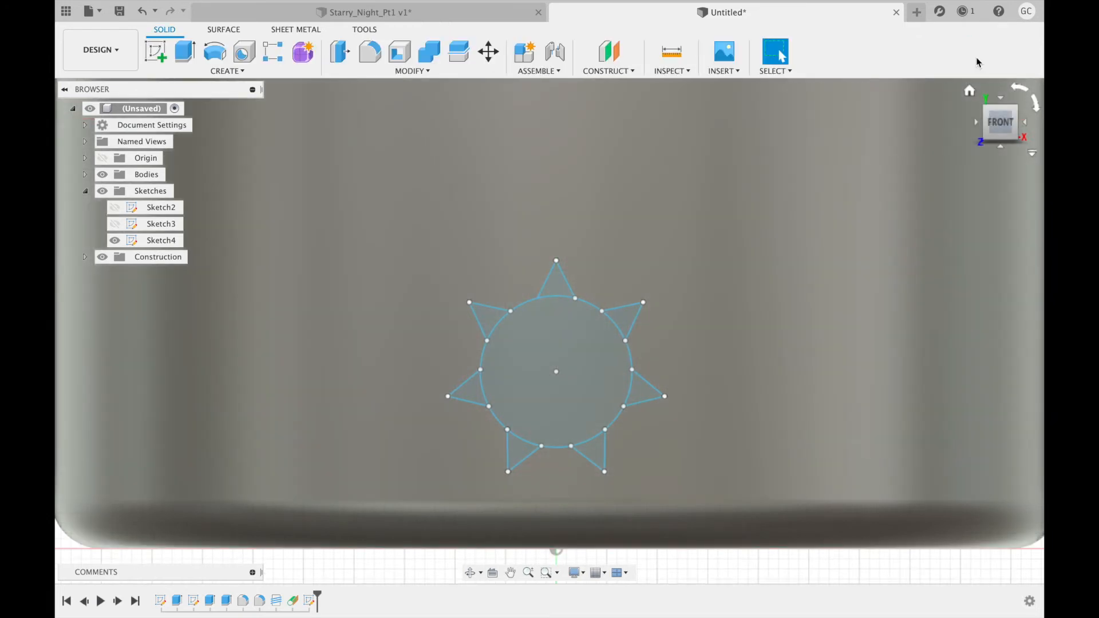
- Extrude the circle profile -0.25 cm into the container wall as a cut
scroll(687, 296, "down", 2)
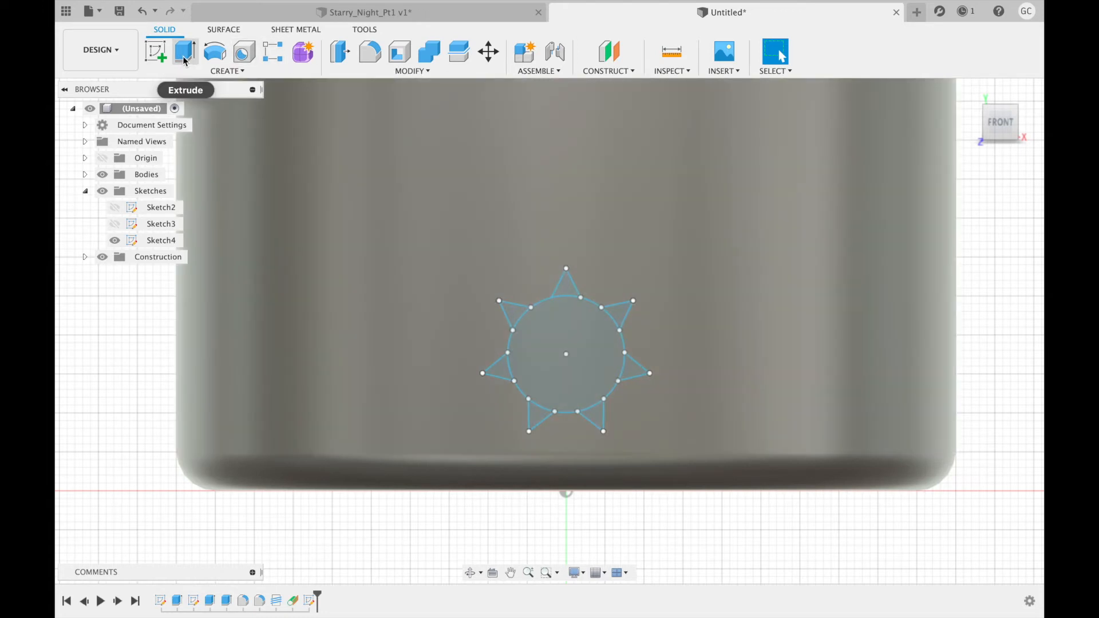
left_click(189, 60)
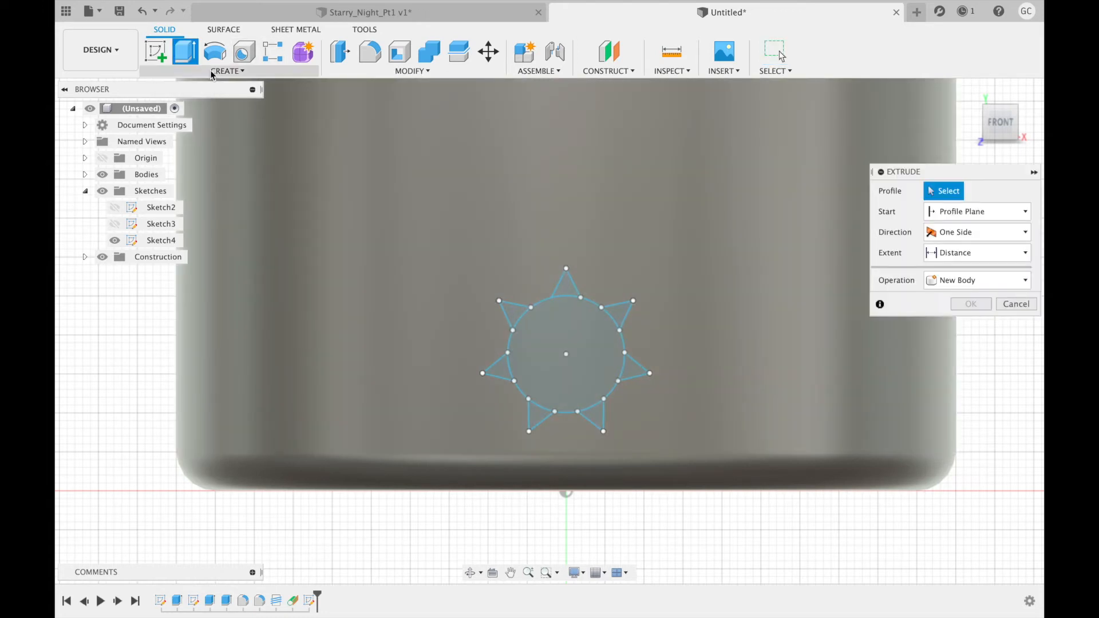
left_click(573, 338)
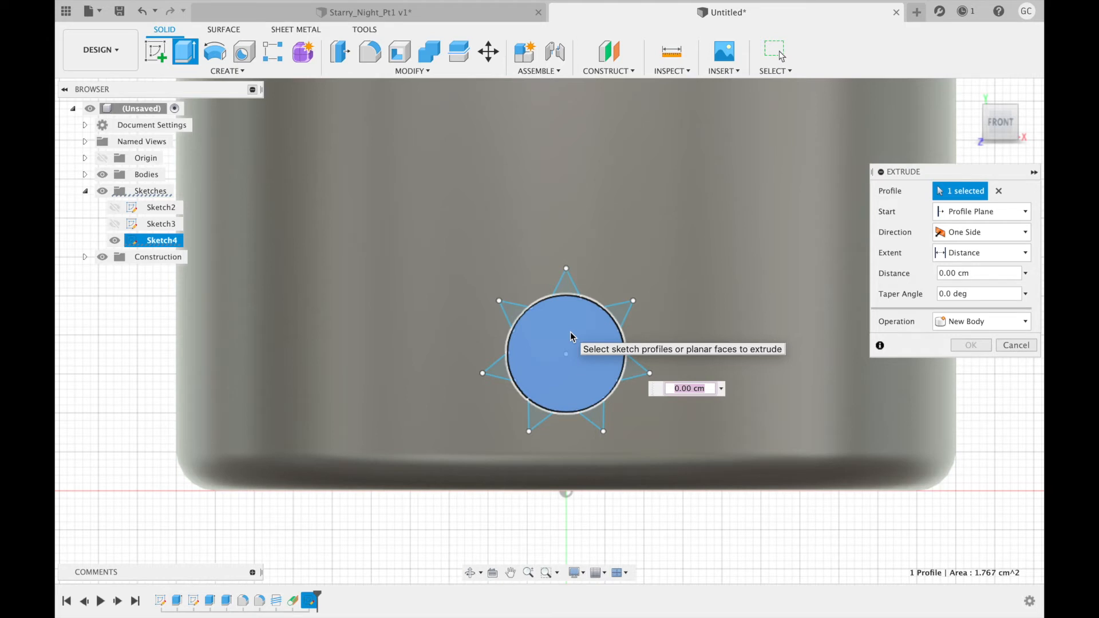
type("-0.25")
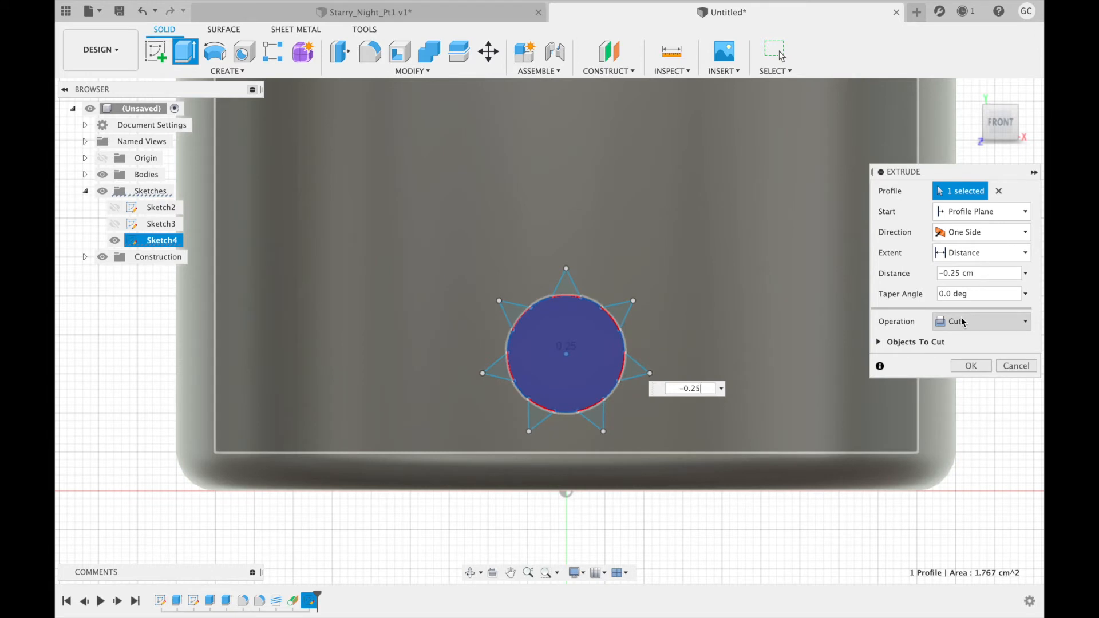
left_click(972, 366)
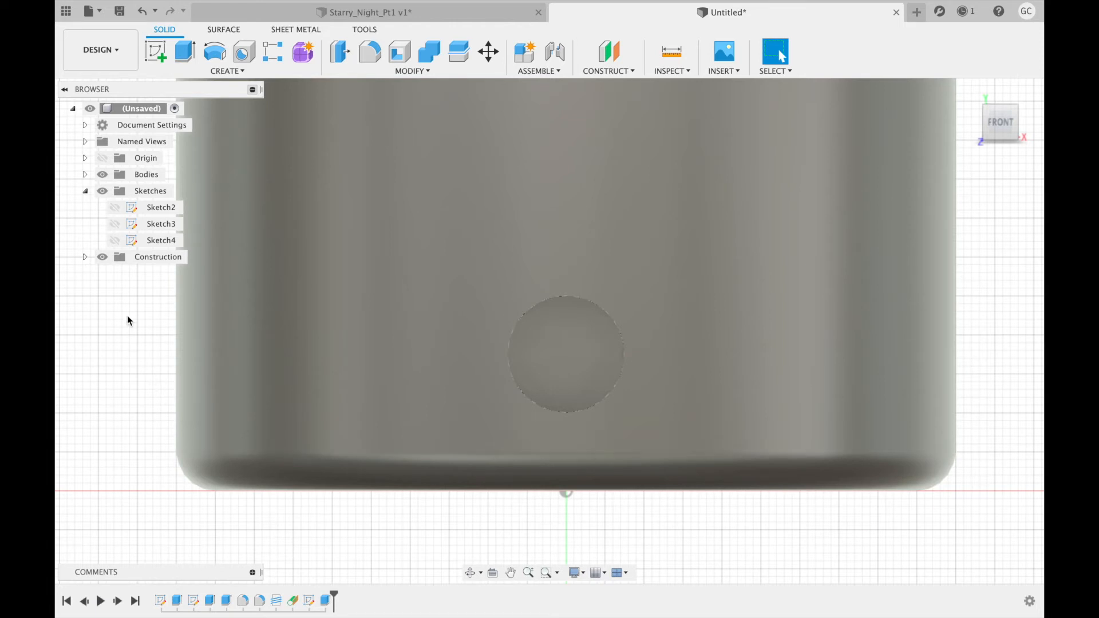
- Show Sketch4 again so its triangle profiles are available on the container's front
left_click(109, 256)
left_click(115, 241)
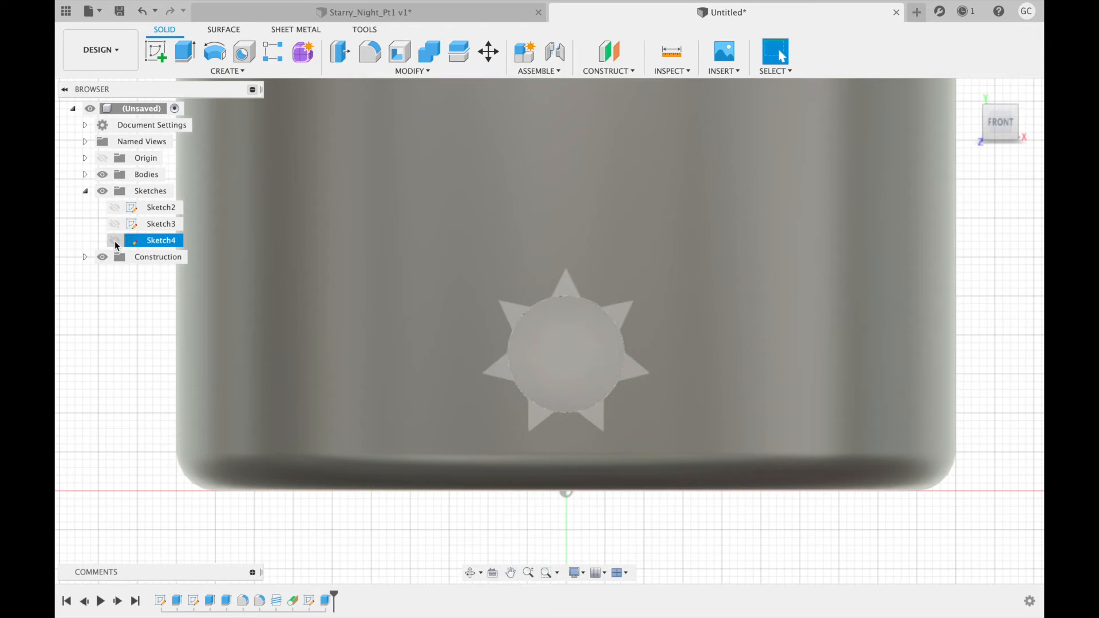
left_click(115, 241)
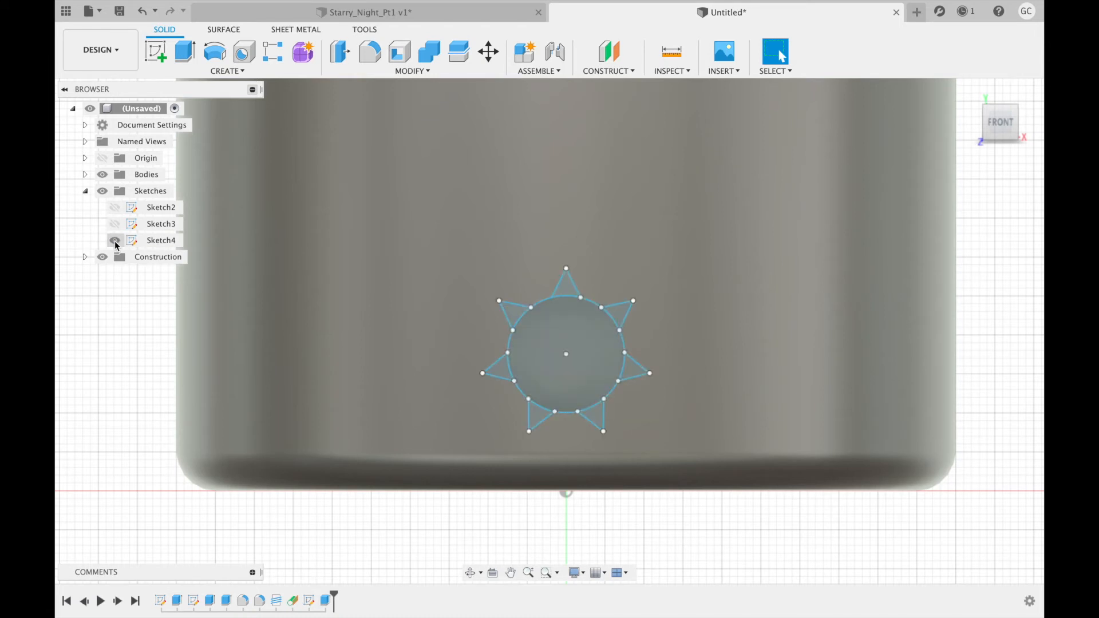
left_click(115, 243)
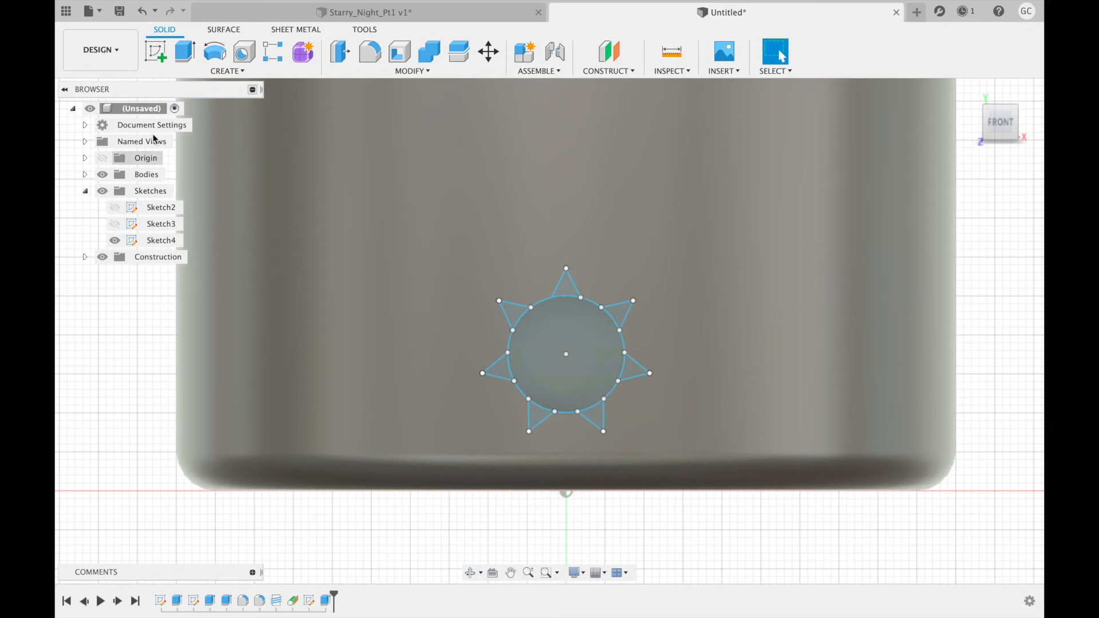
- Extrude all seven triangle profiles around the circle -0.2 cm into the container wall as a cut
left_click(186, 56)
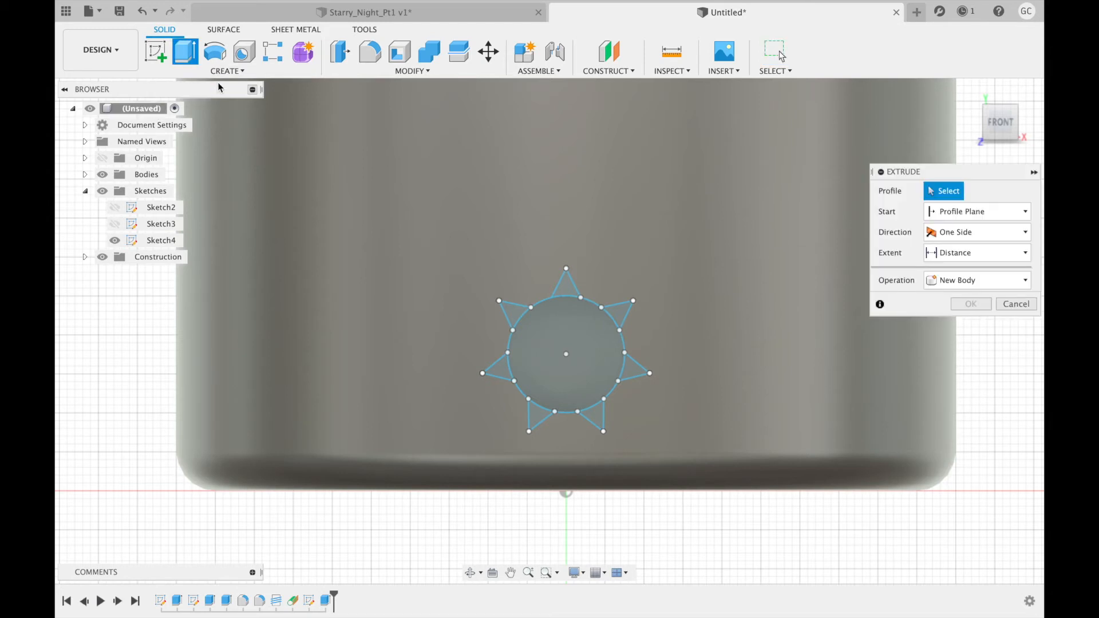
left_click(567, 286)
left_click(517, 312)
left_click(502, 369)
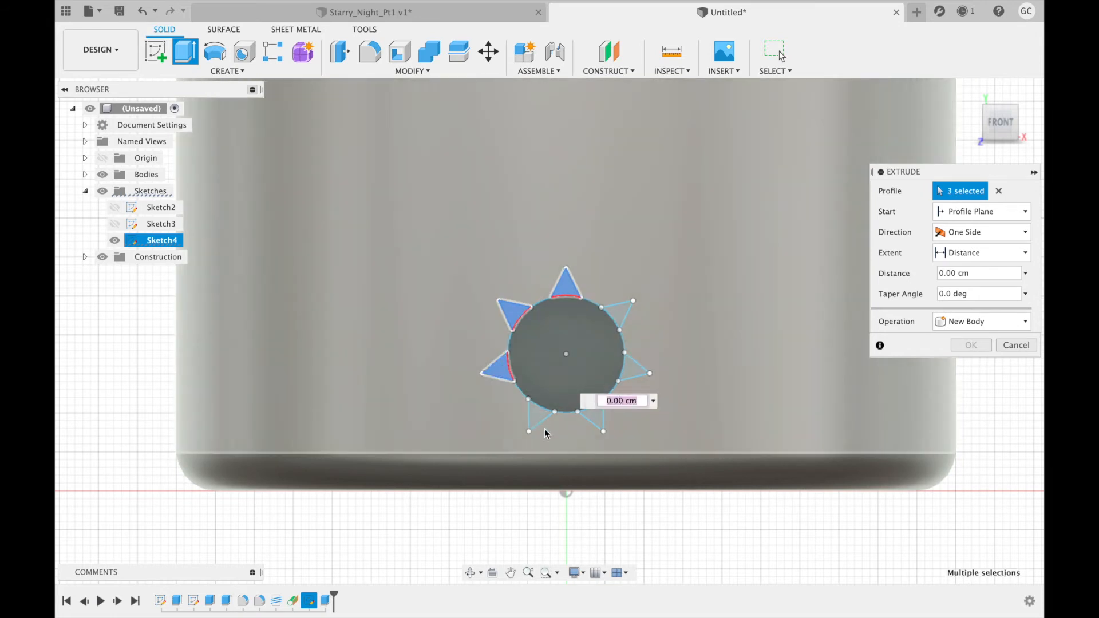
left_click(536, 413)
left_click(596, 417)
left_click(635, 373)
left_click(628, 314)
type("-0.2")
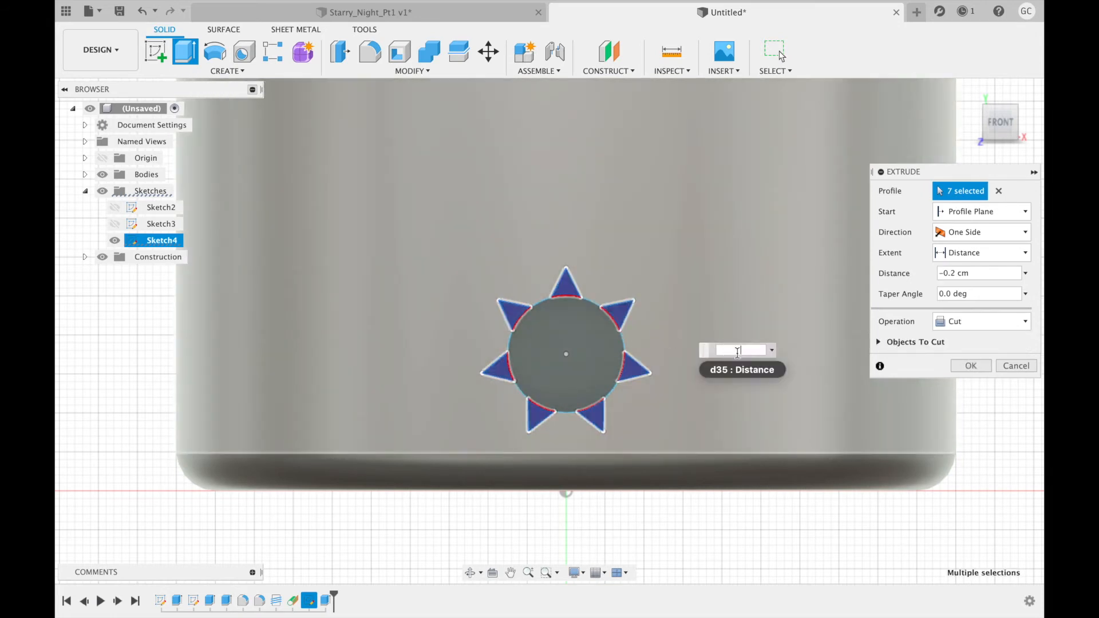
type("-0.2")
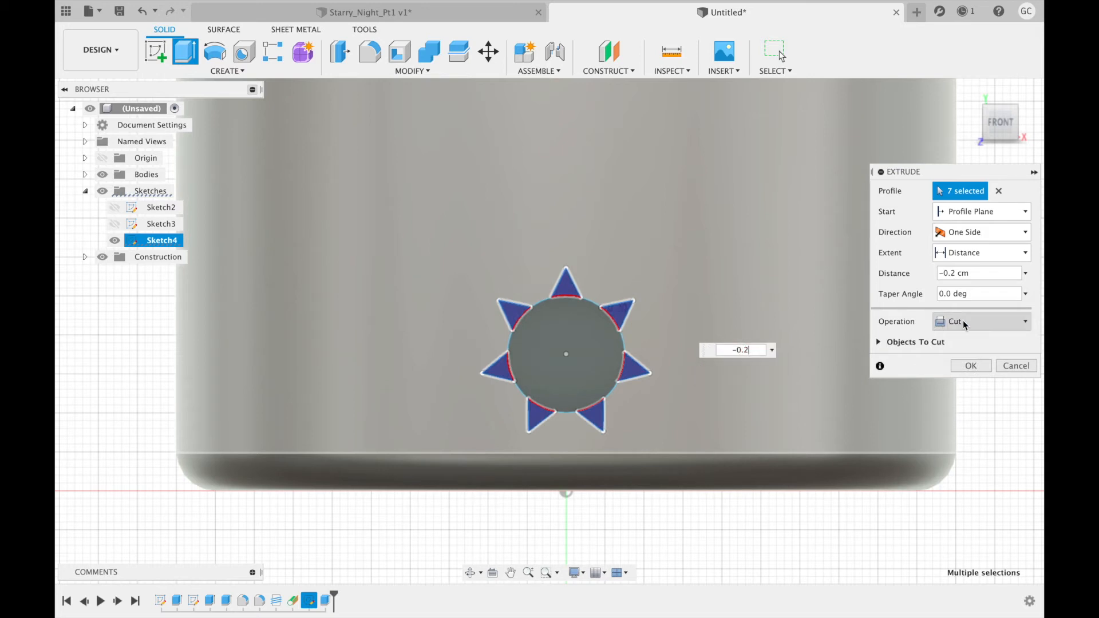
left_click(972, 367)
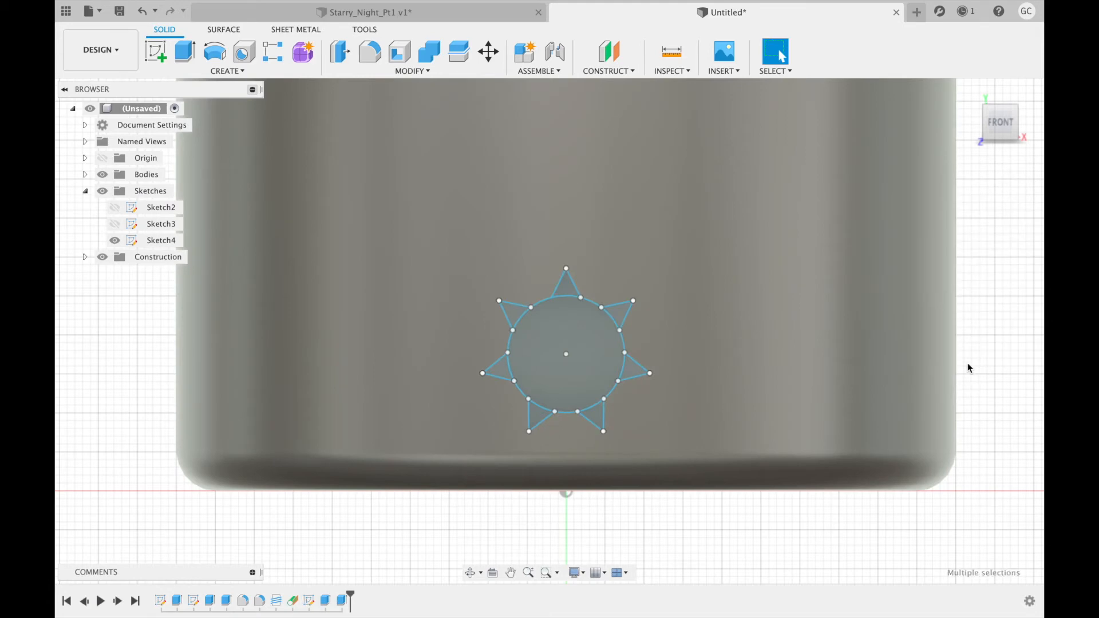
- Hide Sketch4 to leave only the cut sun shape on the container's front
left_click_drag(982, 126, 963, 138)
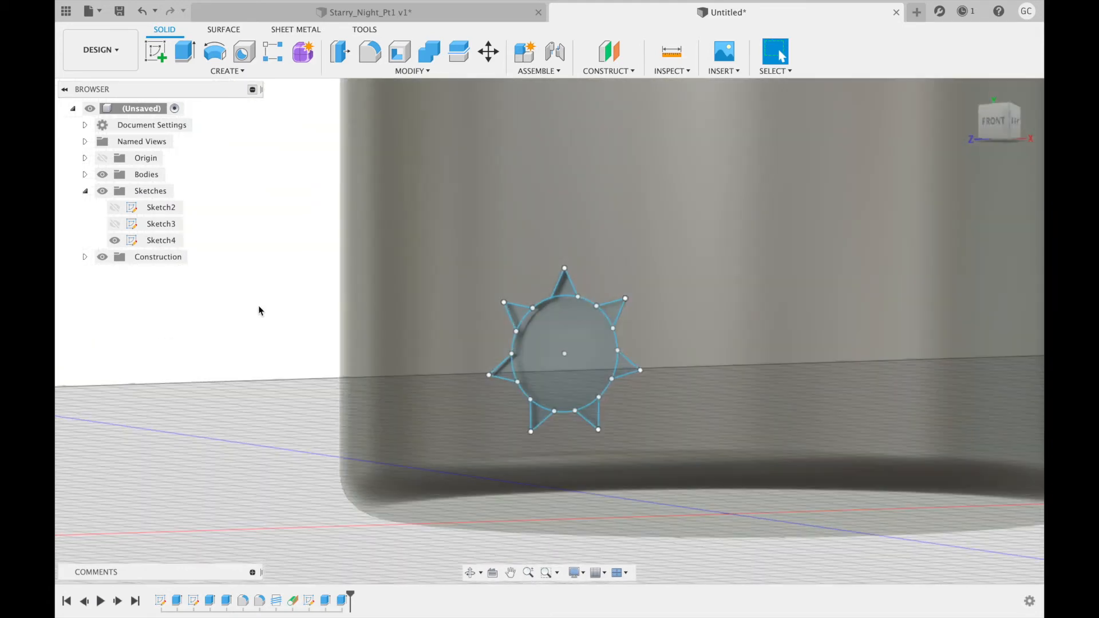
left_click(115, 240)
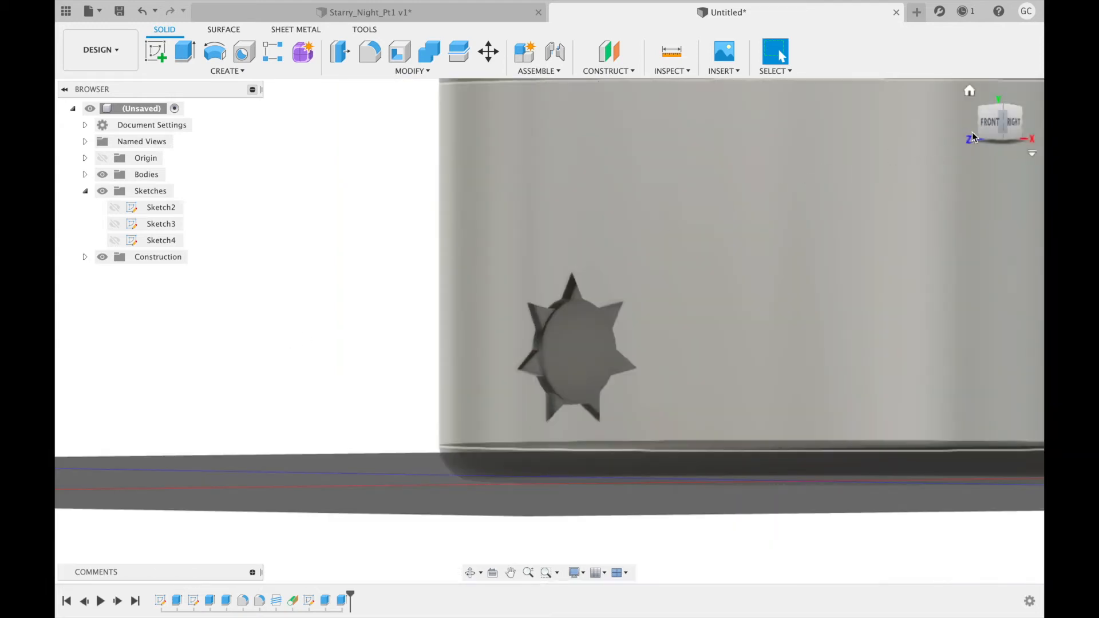
left_click(995, 123)
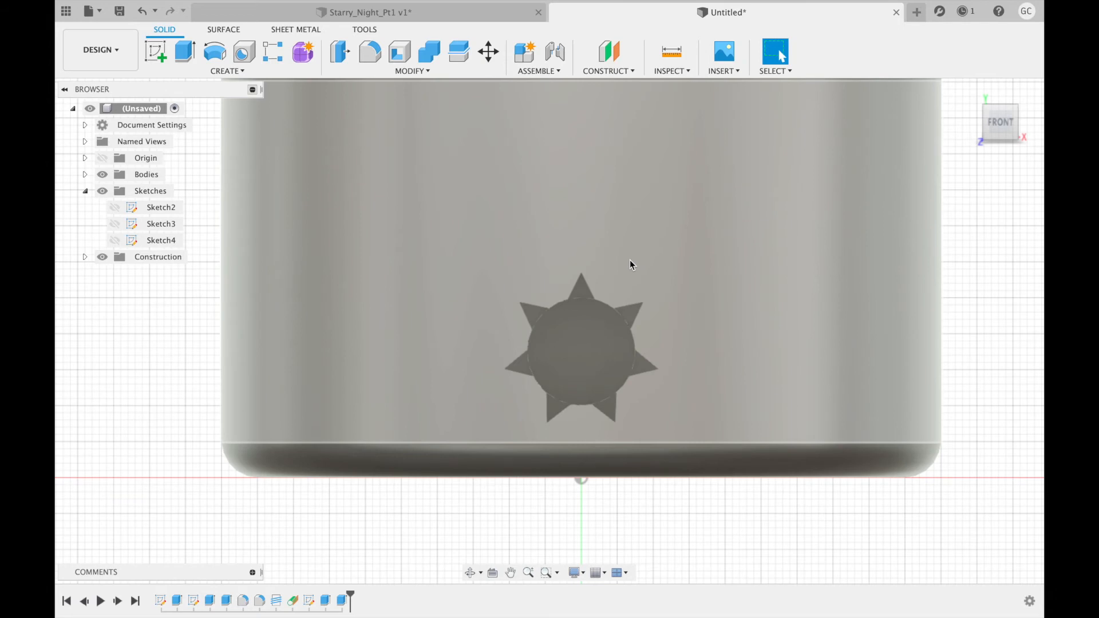
- Start a Circular Pattern of features using the circle cut and the triangle cut of the sun as objects
scroll(631, 264, "down", 3)
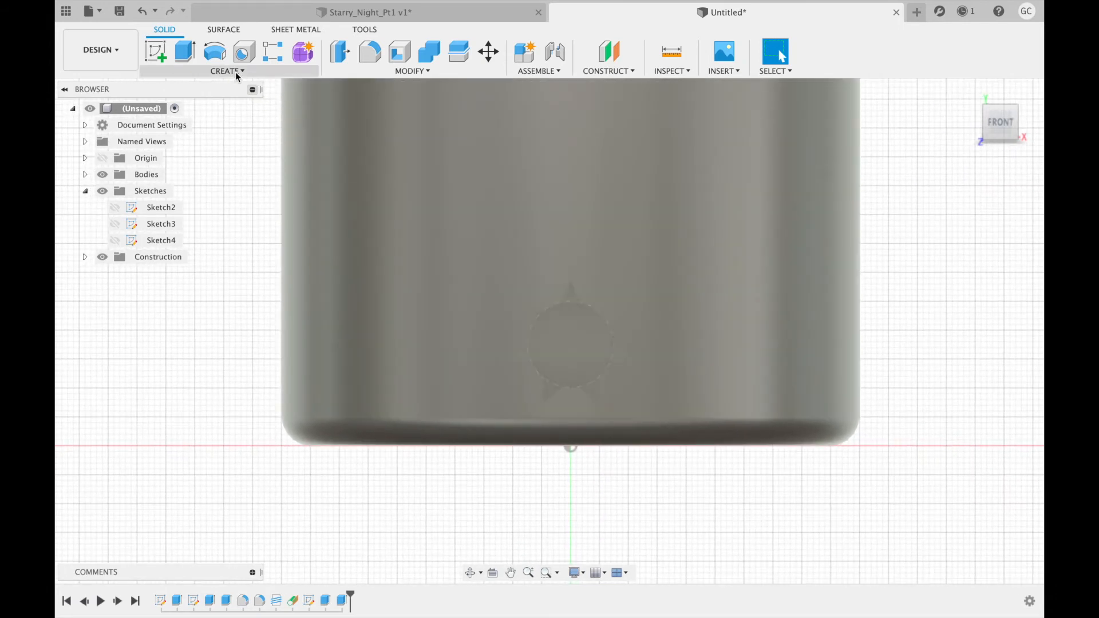
left_click(236, 71)
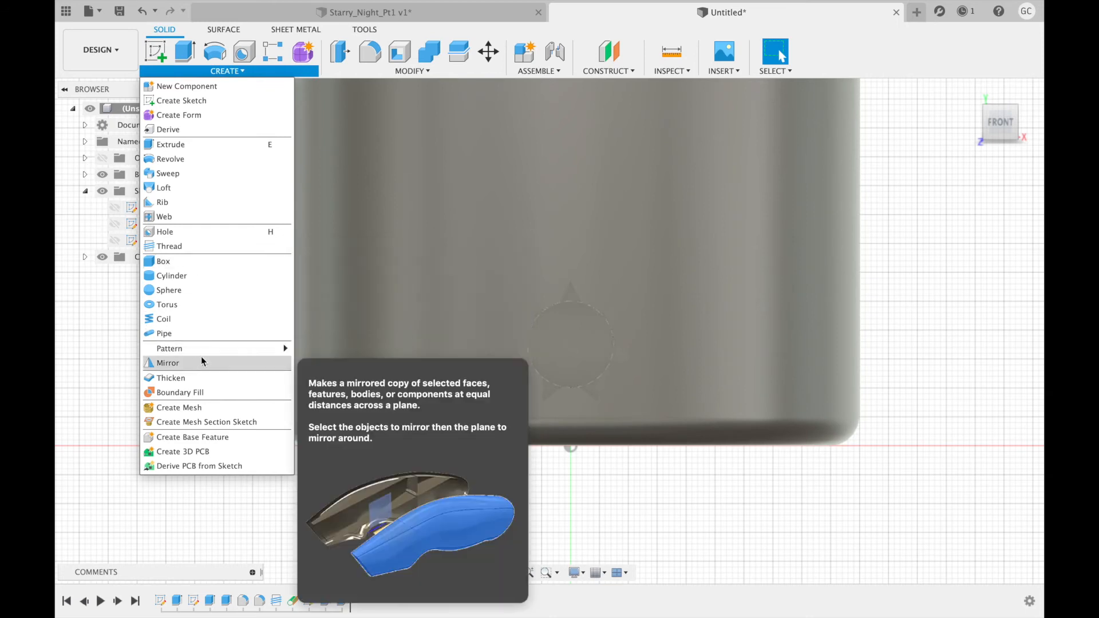
mouse_move(204, 353)
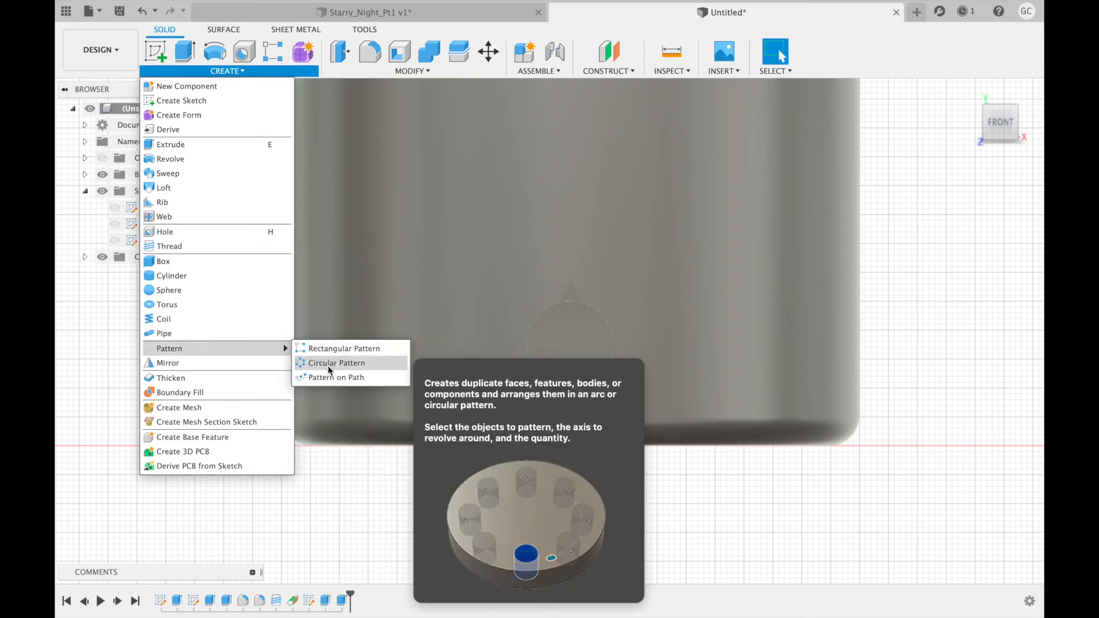
left_click(330, 365)
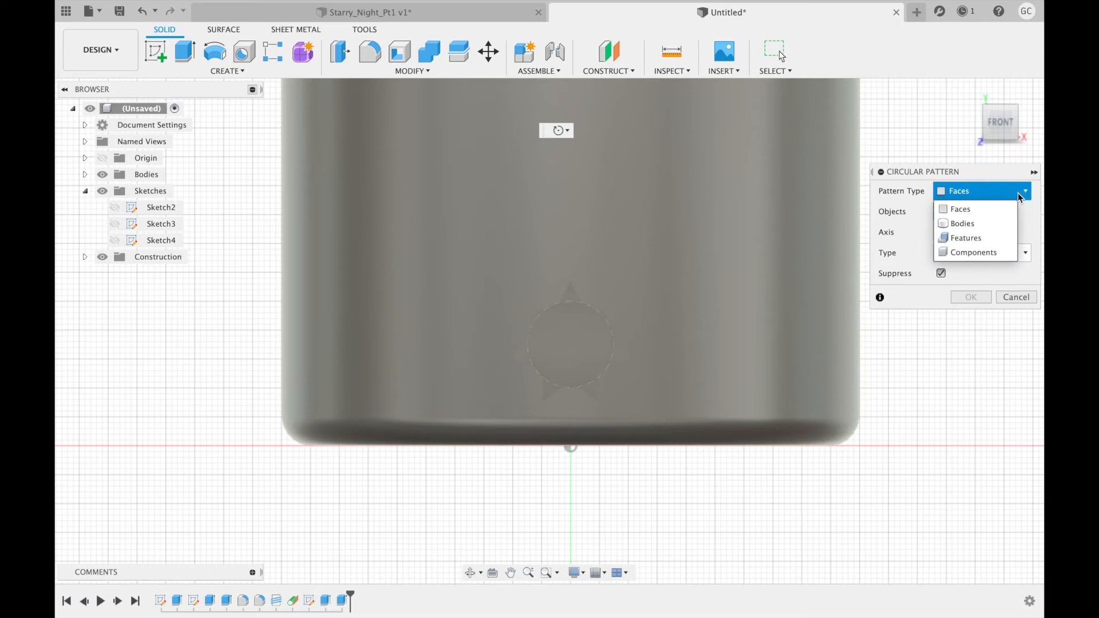
left_click(986, 242)
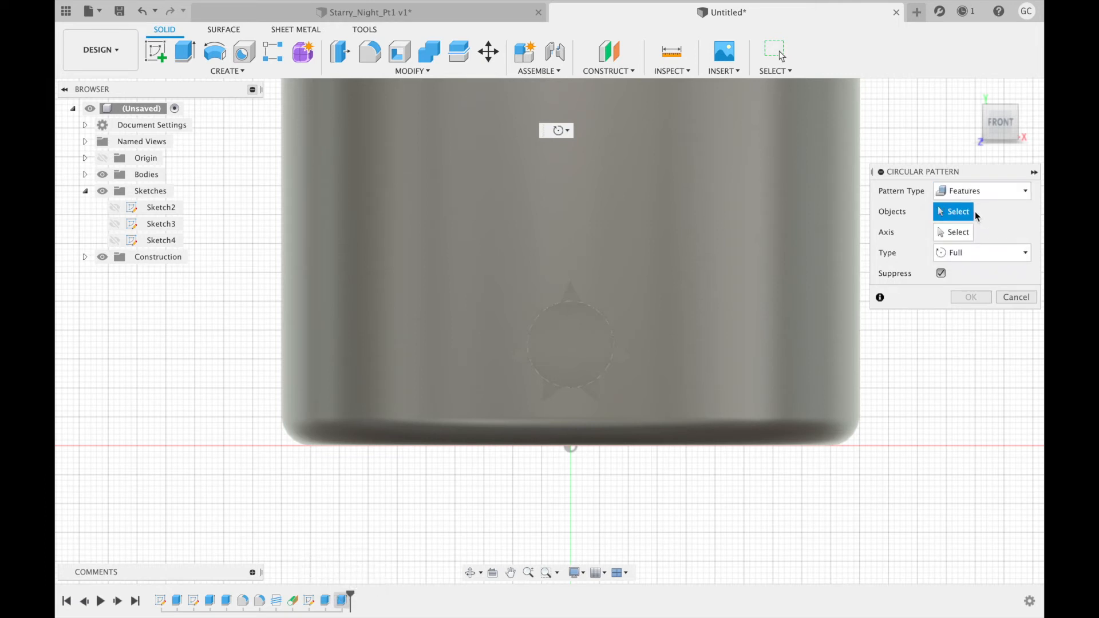
left_click(342, 601)
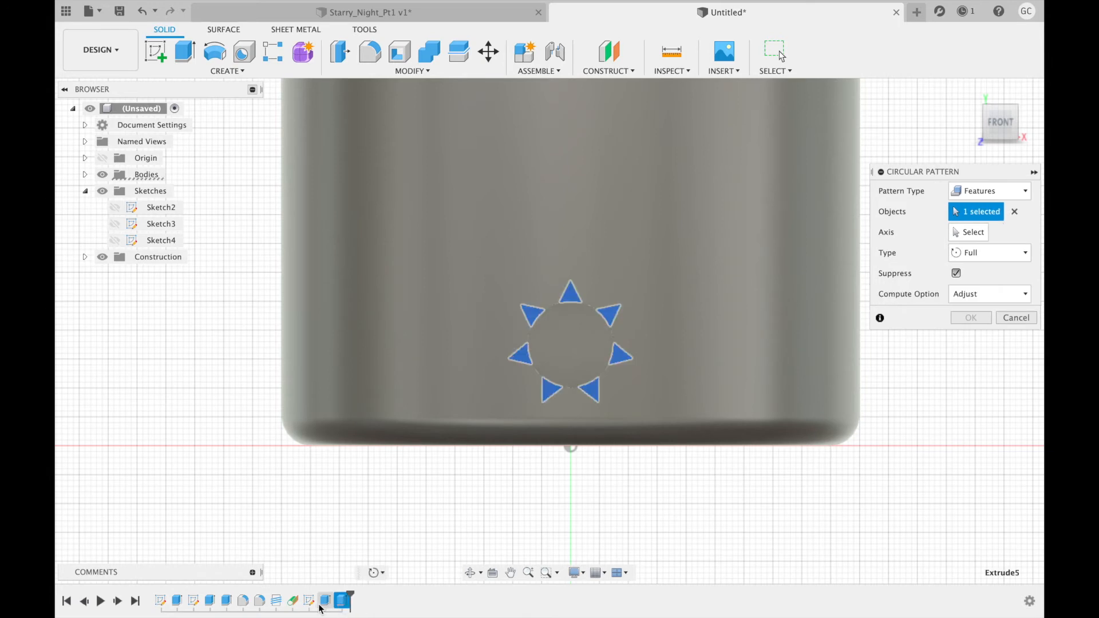
left_click(326, 601)
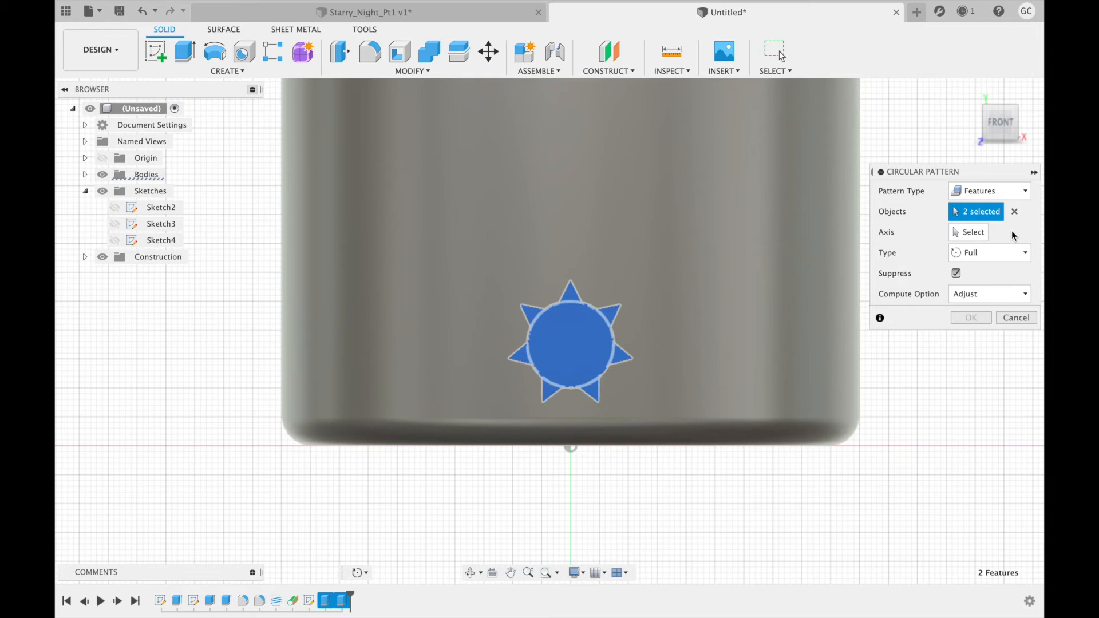
- Pattern the sun cuts fully around the container's vertical Y axis with a quantity of 6 and Suppress turned off
left_click(969, 232)
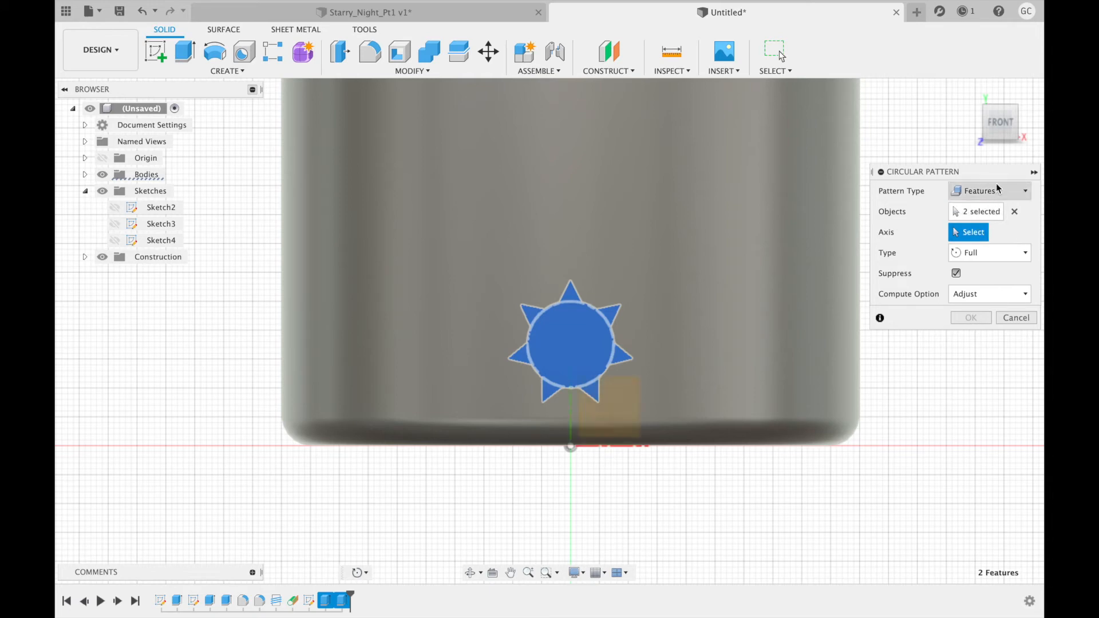
left_click_drag(1017, 125, 975, 181)
left_click(682, 147)
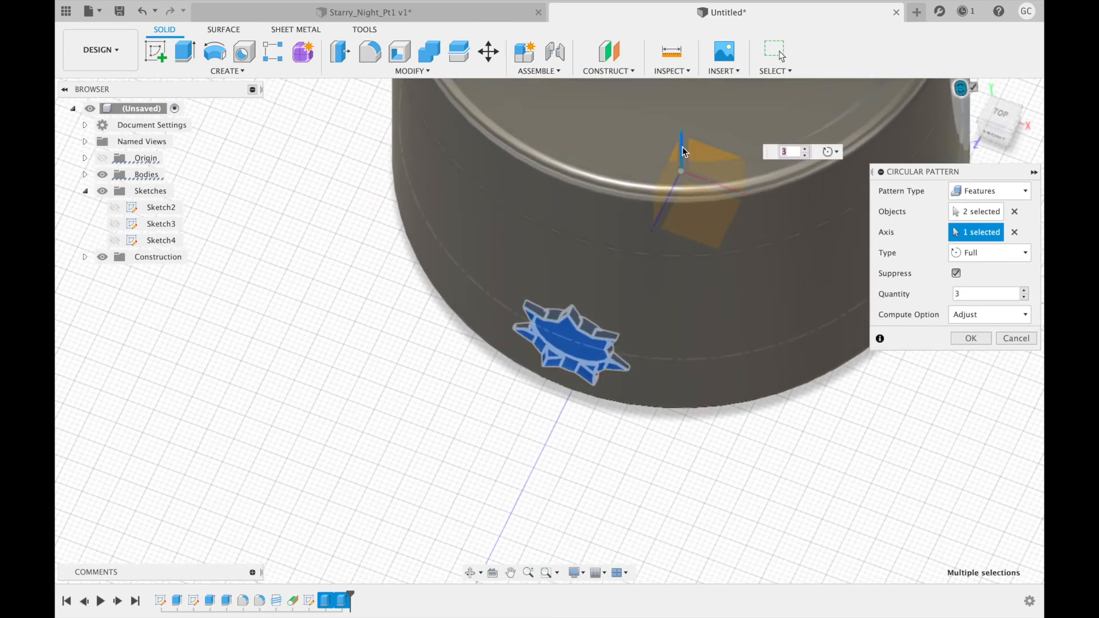
scroll(704, 244, "down", 3)
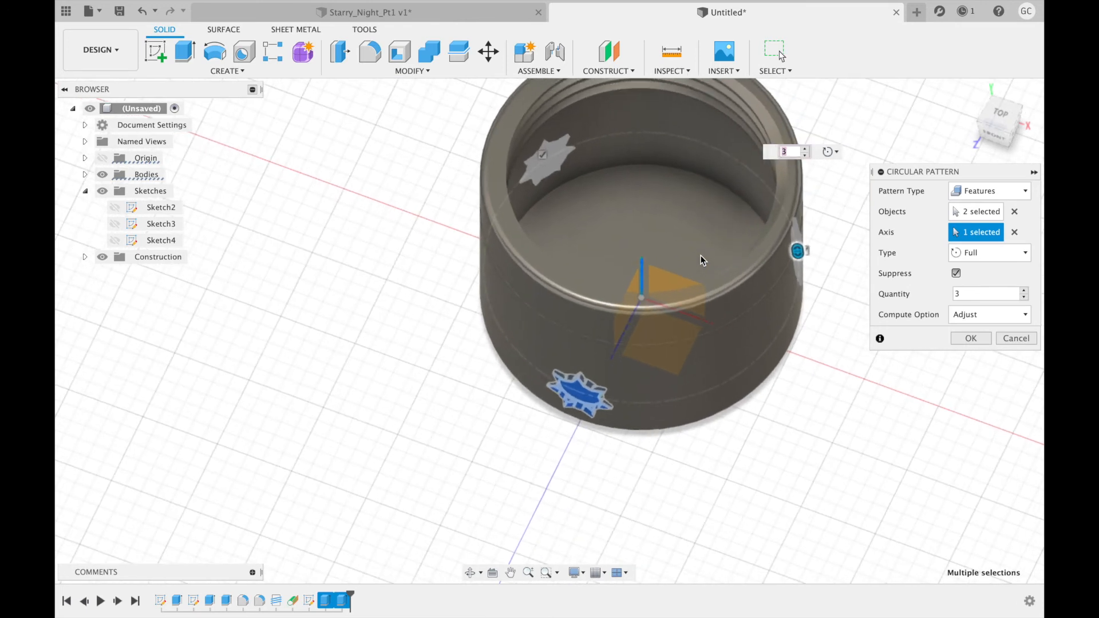
left_click(956, 274)
left_click(805, 150)
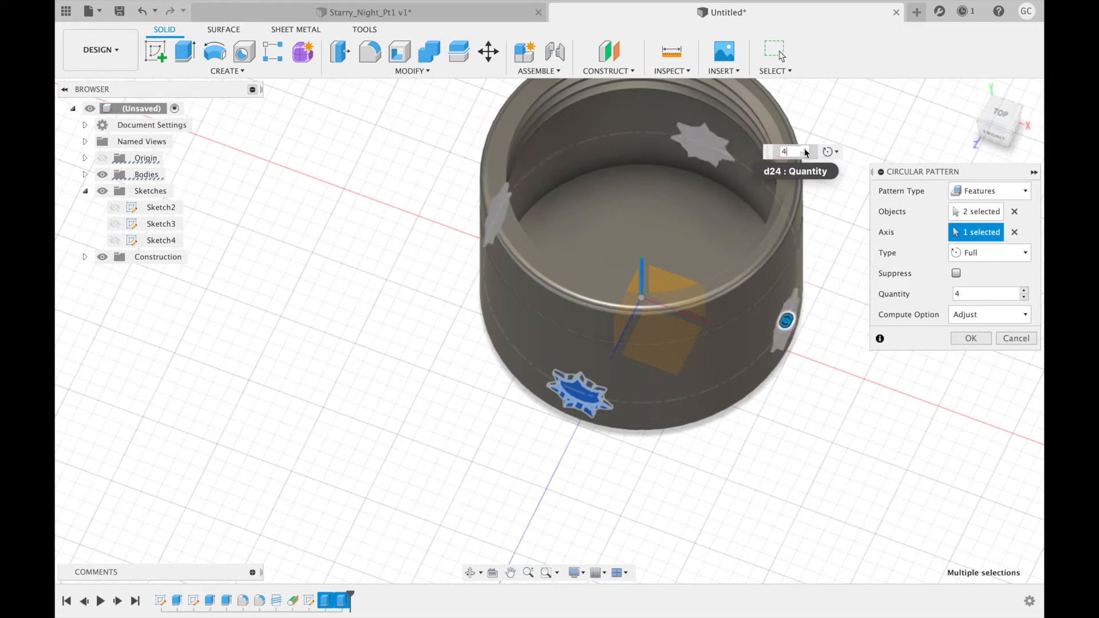
left_click(806, 150)
left_click(805, 149)
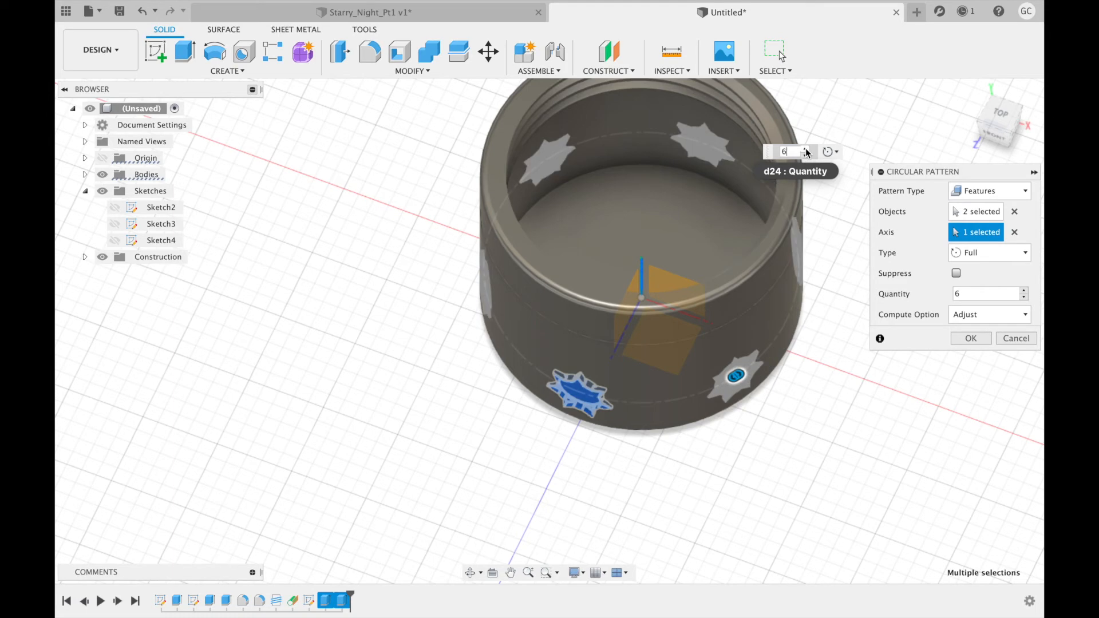
left_click(971, 339)
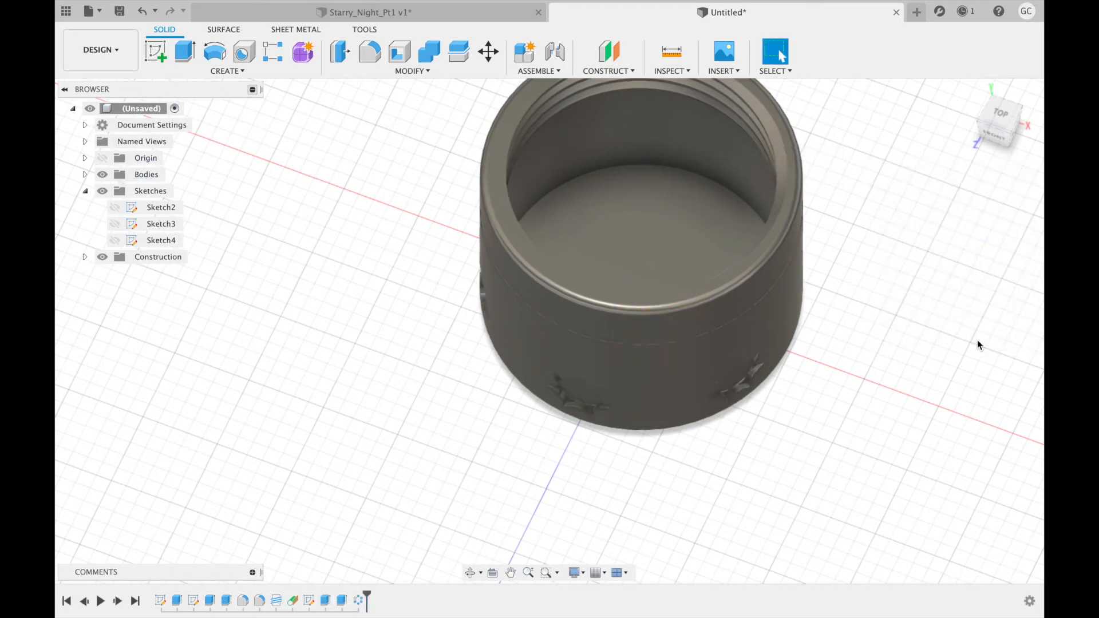
- Show construction plane Plane1 and start a new sketch on it, facing the container's front
mouse_move(998, 150)
left_mouse_down()
mouse_move(971, 98)
mouse_move(1000, 104)
left_mouse_up()
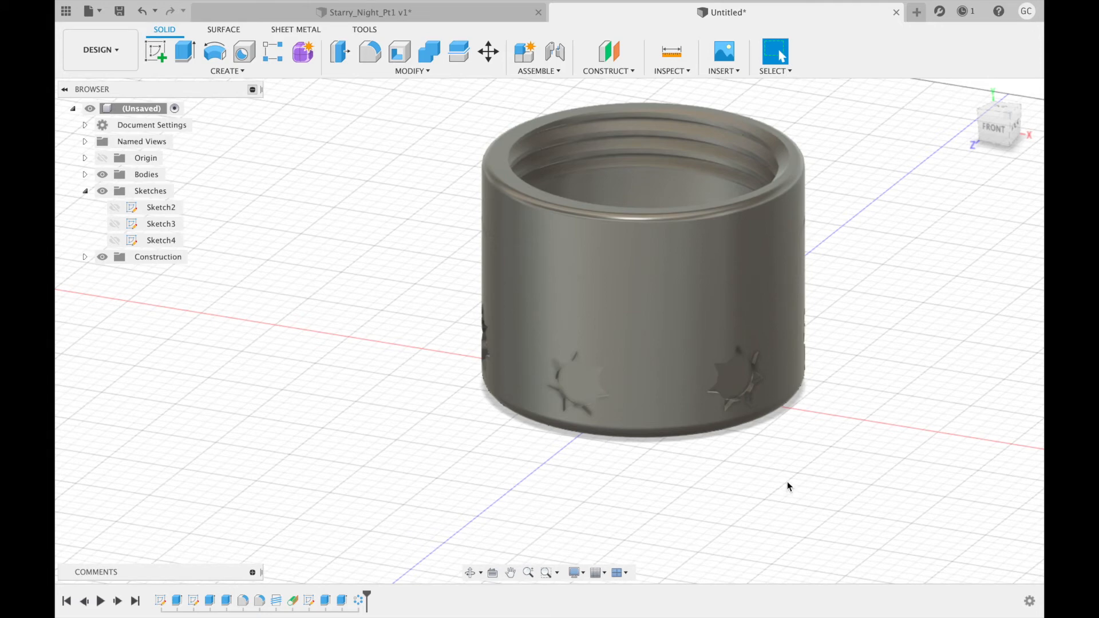
left_click(998, 133)
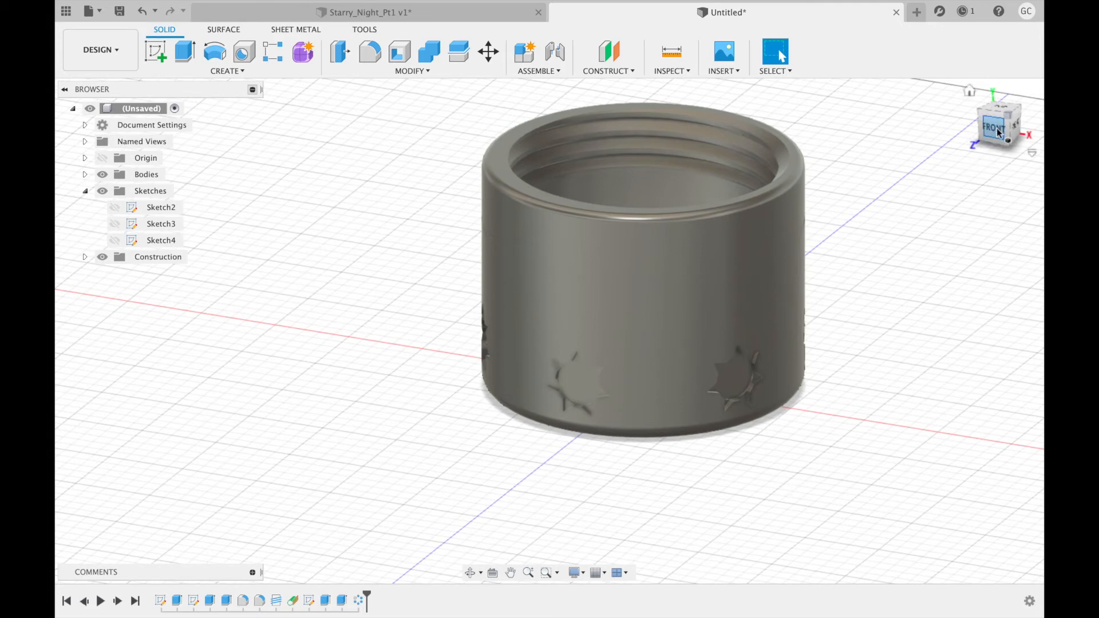
left_click(85, 257)
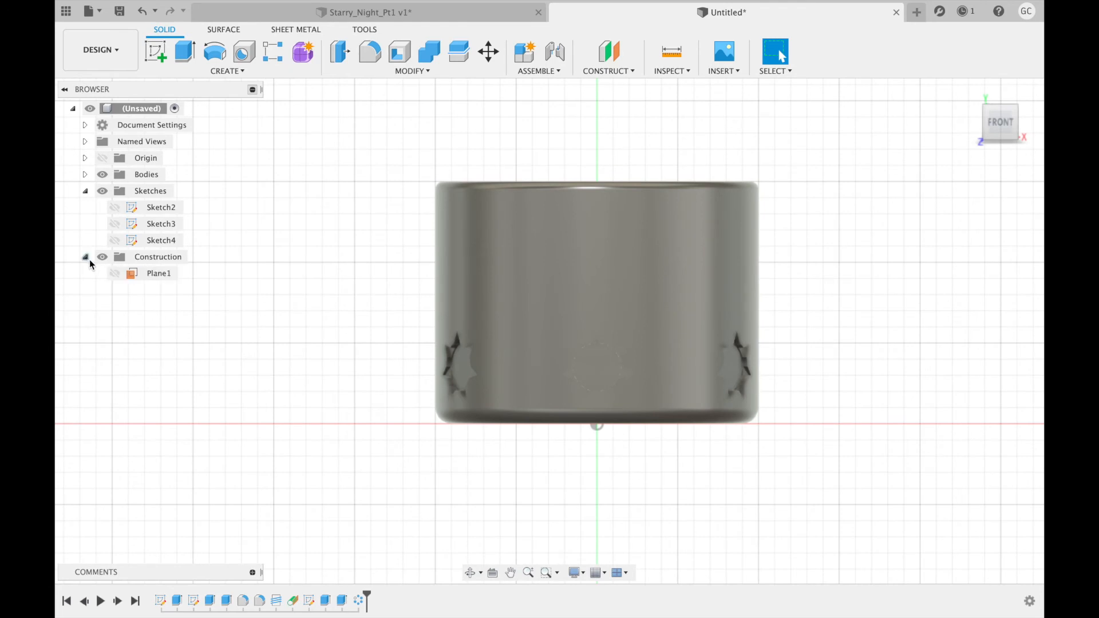
left_click(113, 273)
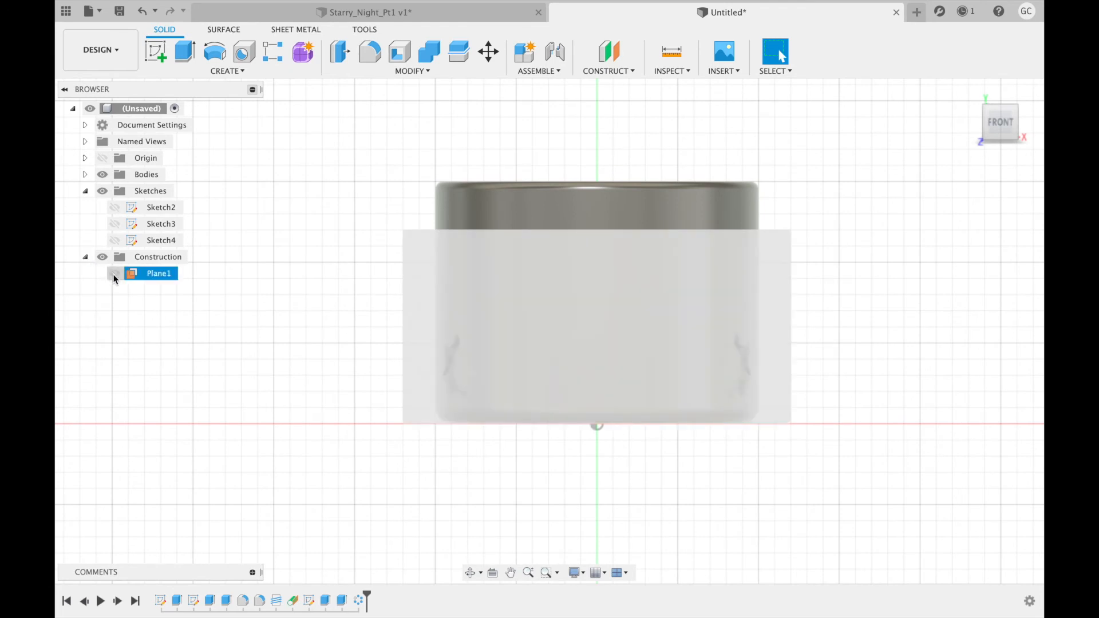
key("Escape")
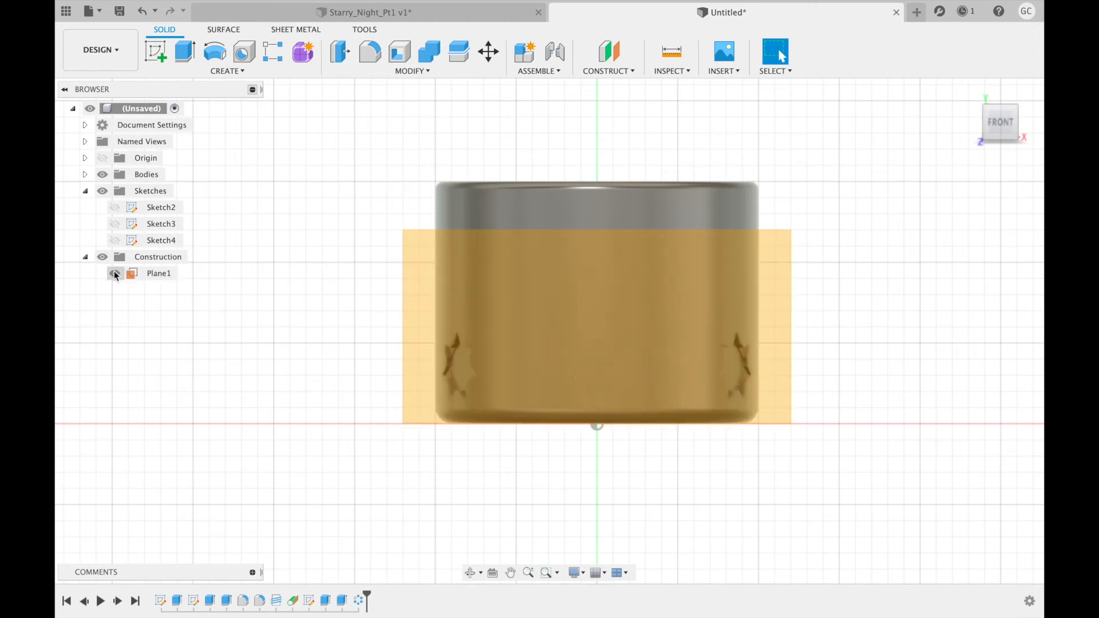
left_click(158, 54)
left_click(589, 307)
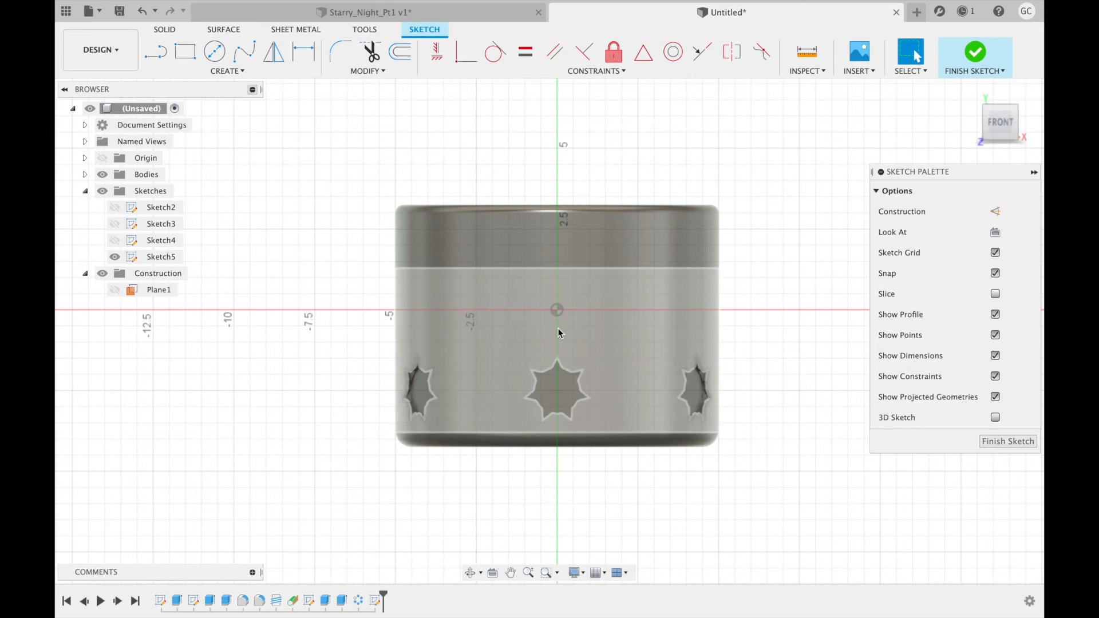
- Sketch a 0.4 cm diameter circle centred on the vertical axis between the origin and the sun's top point, and finish the sketch
scroll(558, 321, "up", 10)
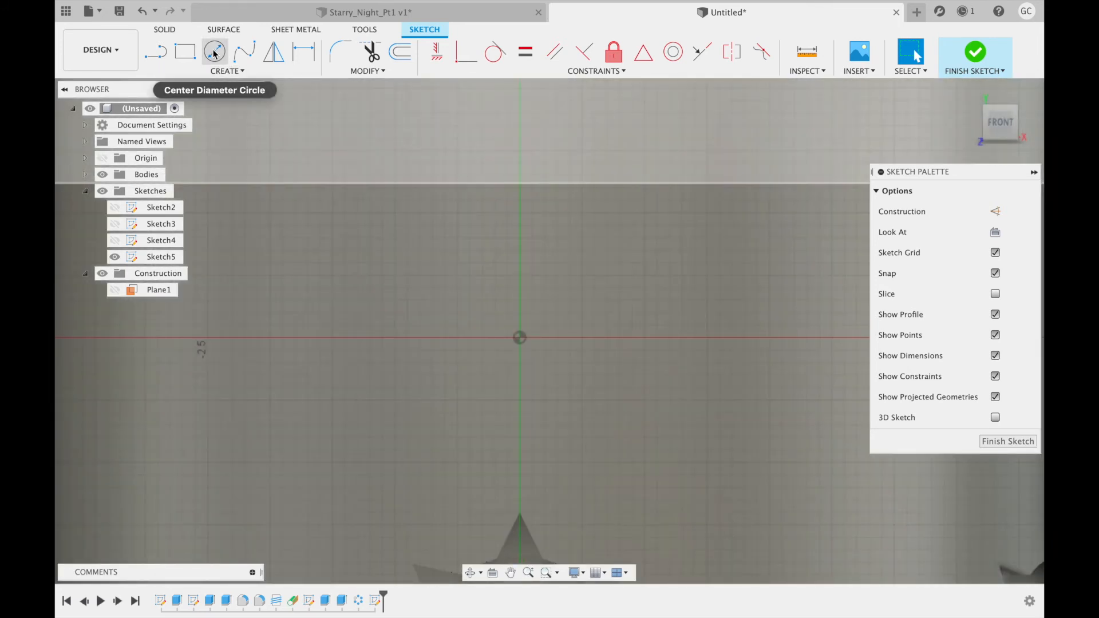
left_click(215, 53)
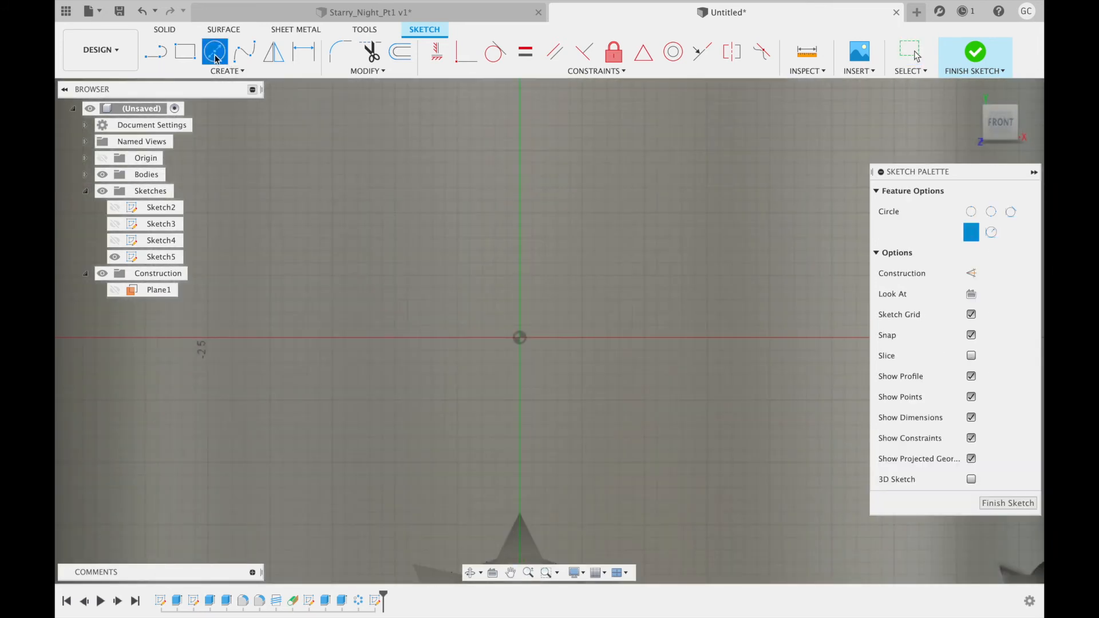
left_click(520, 402)
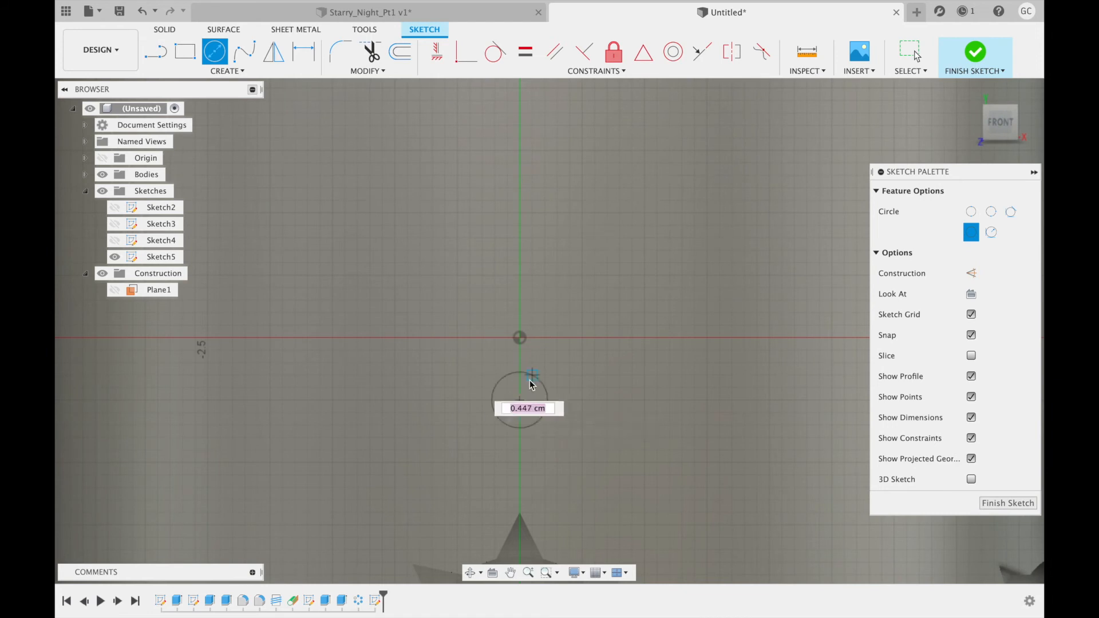
type("0.4")
key("Return")
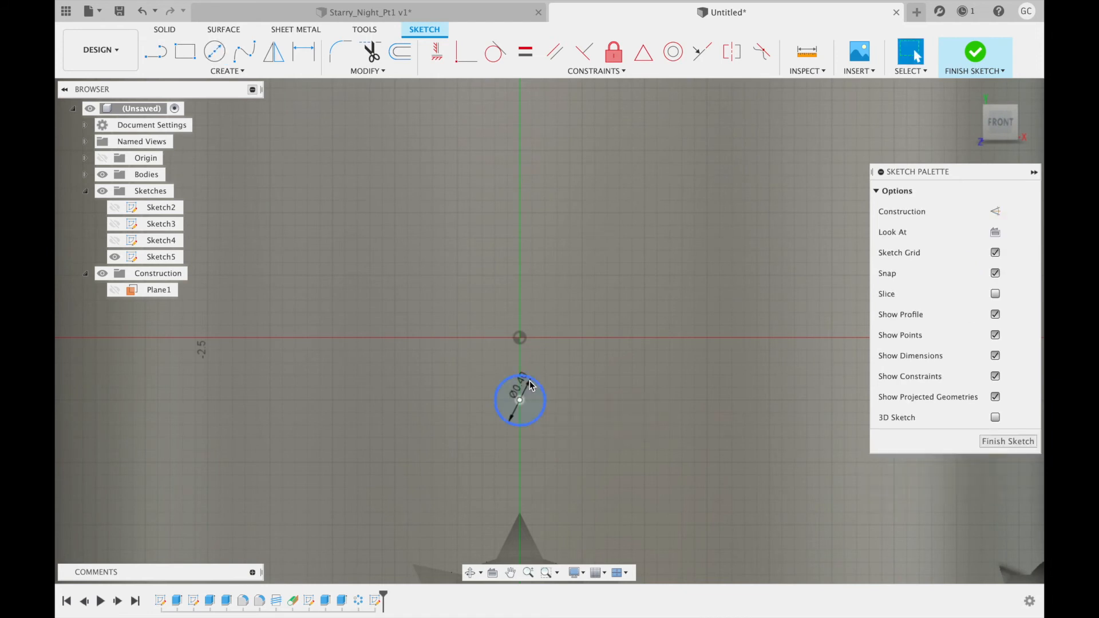
left_click(975, 53)
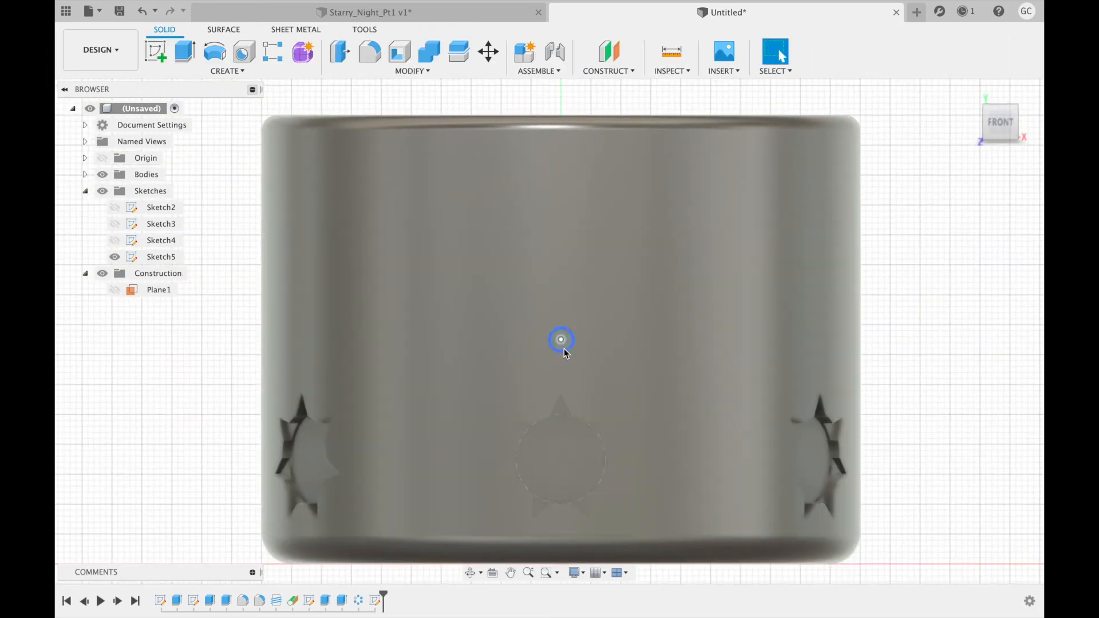
- Extrude the small circle above the sun -0.25 cm into the container wall as a cut
left_click(568, 346)
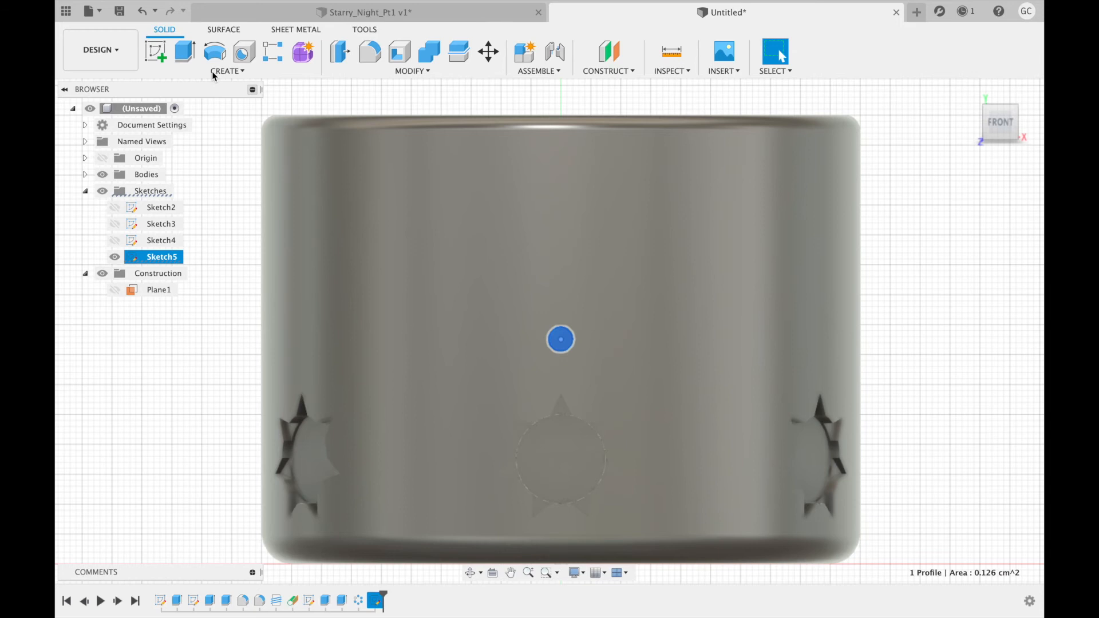
left_click(185, 54)
type("-0.25")
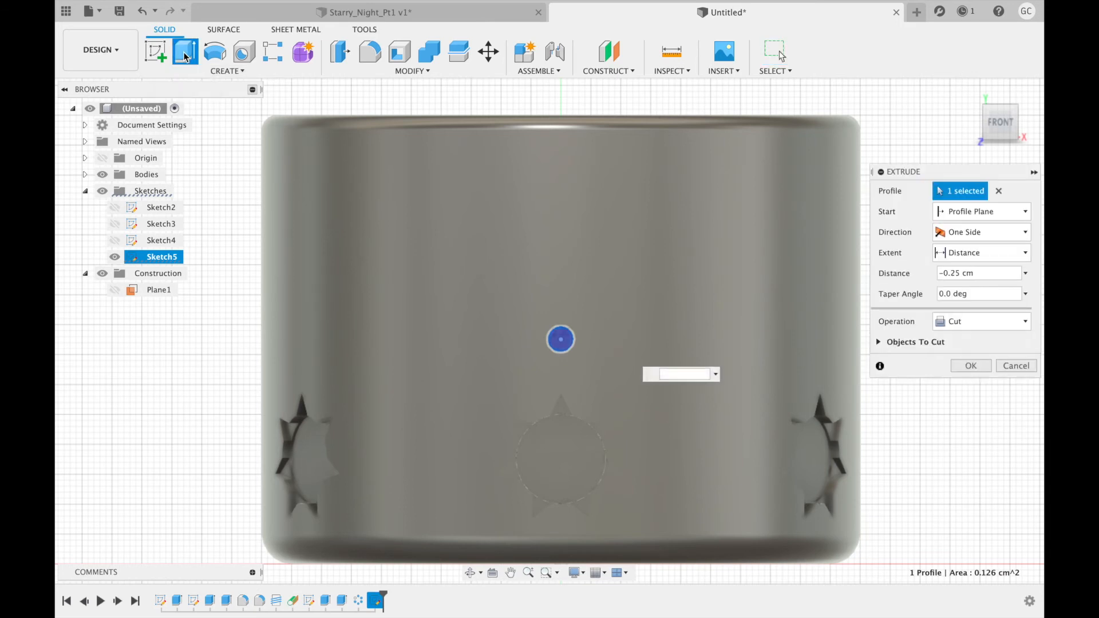
type("-0.25")
left_click(978, 366)
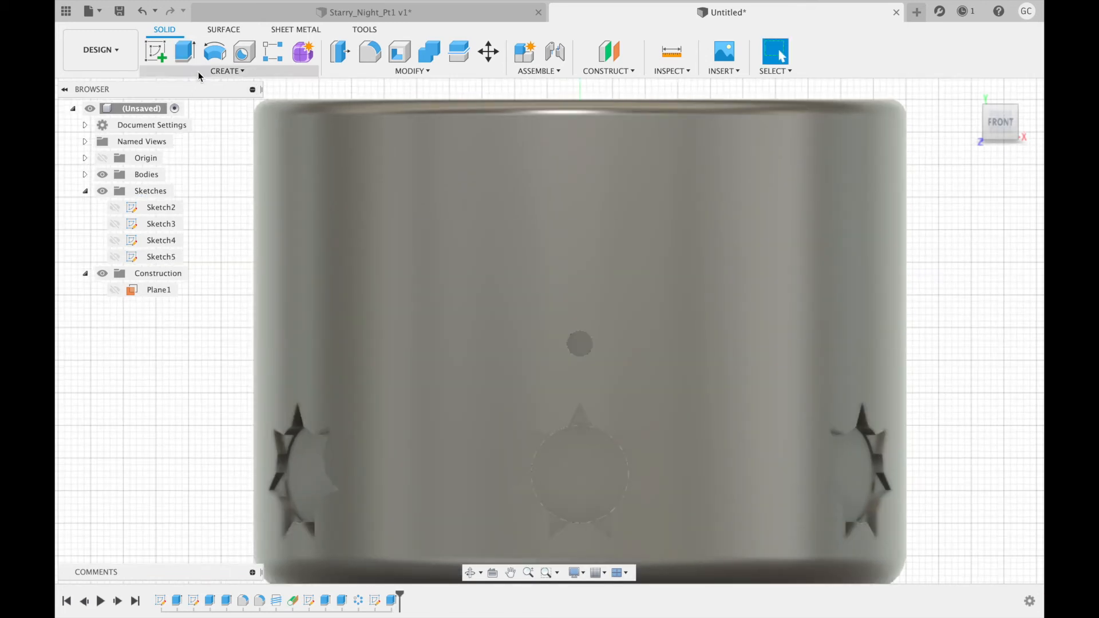
- Start a Circular Pattern of the small round cut, using the container's vertical Y axis as the pattern axis
left_click(199, 71)
mouse_move(201, 349)
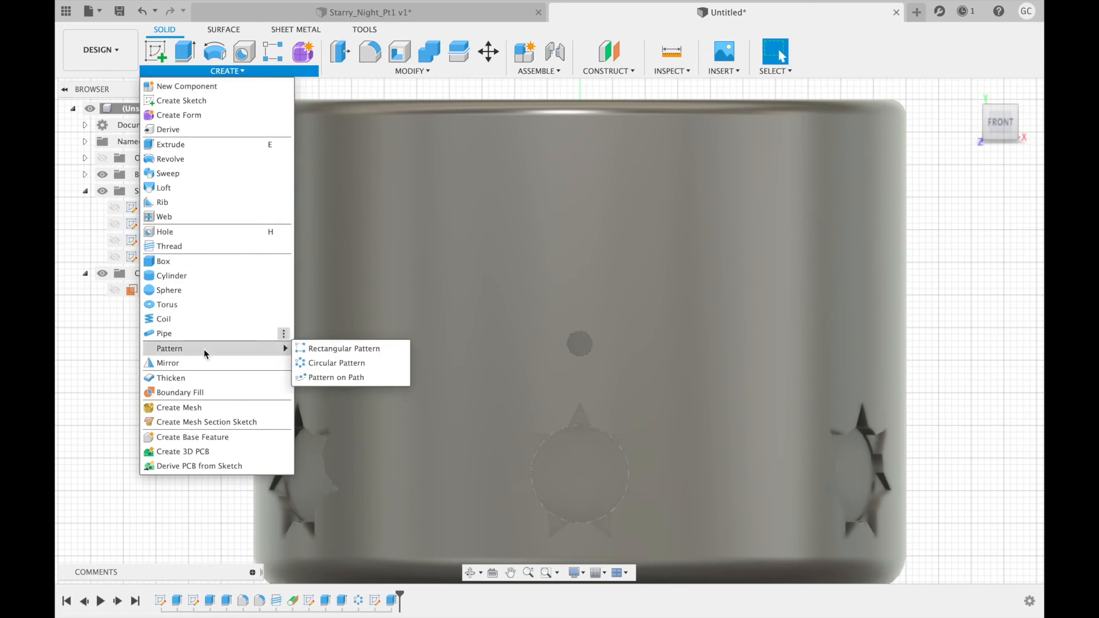
left_click(335, 363)
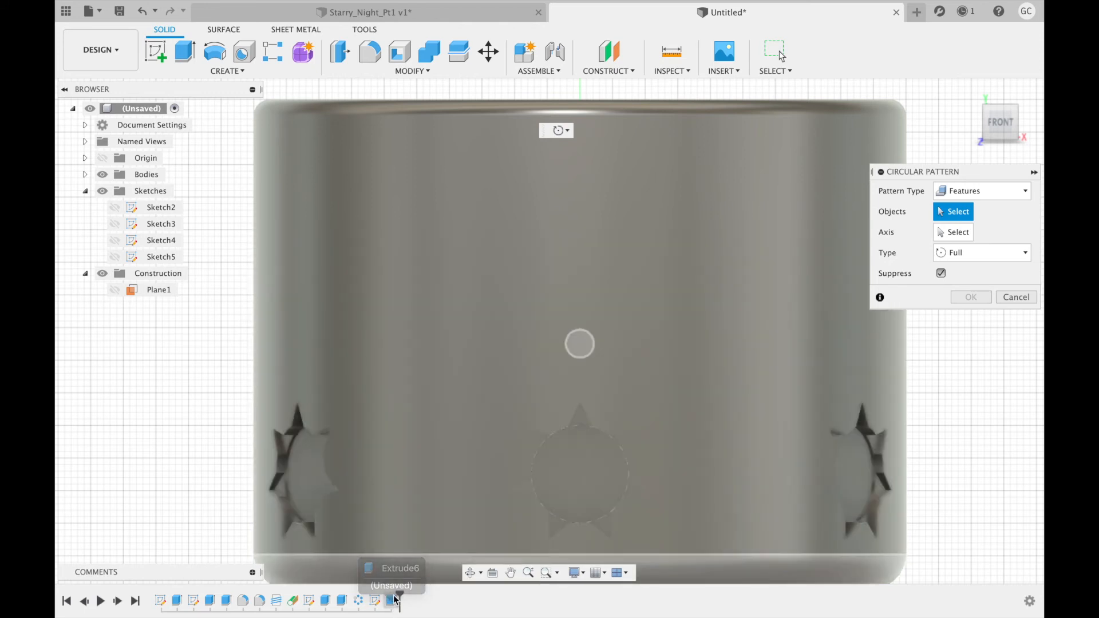
left_click(393, 602)
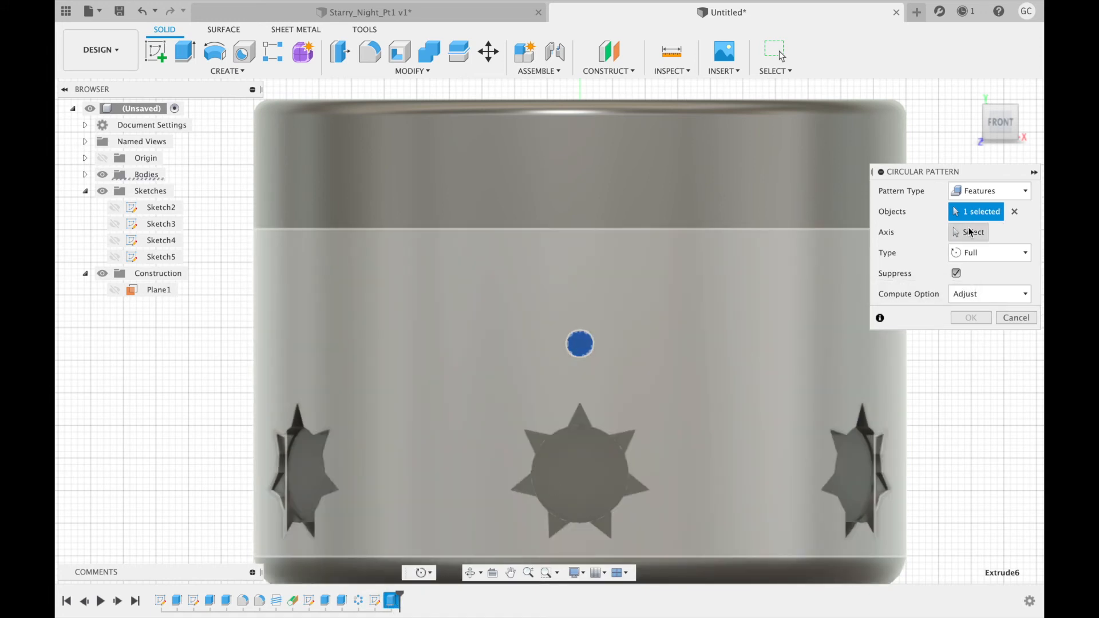
left_click(972, 233)
left_click_drag(998, 130, 1018, 137)
left_click(692, 189)
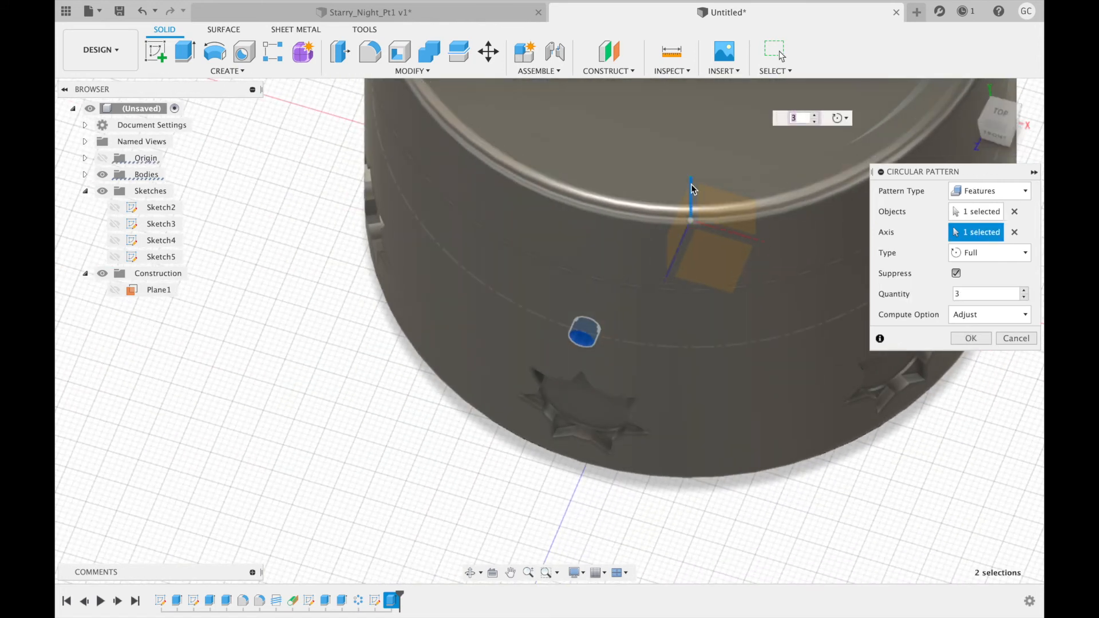
- Turn off Suppress, set the round cut's pattern quantity to 20 and create the pattern
left_click(956, 274)
left_click(798, 118)
key("BackSpace")
type("20")
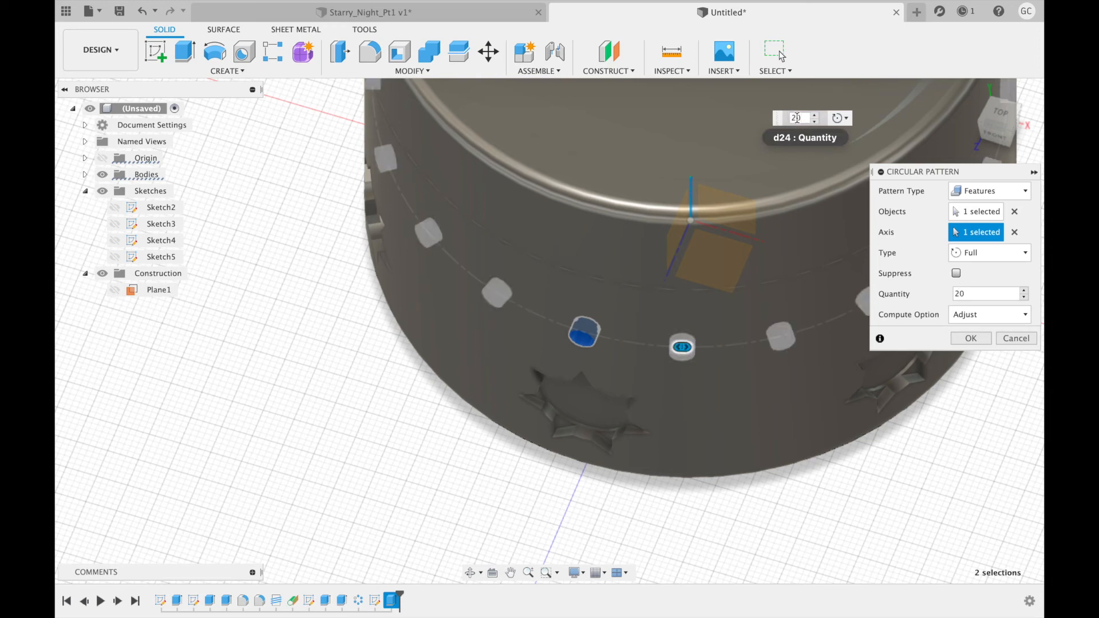
left_click(972, 339)
- Return to the front view, show Plane1 again and start another sketch on it
middle_click_drag(558, 389, 515, 286, "shift")
left_click(352, 387)
scroll(353, 388, "down", 2)
left_click(992, 125)
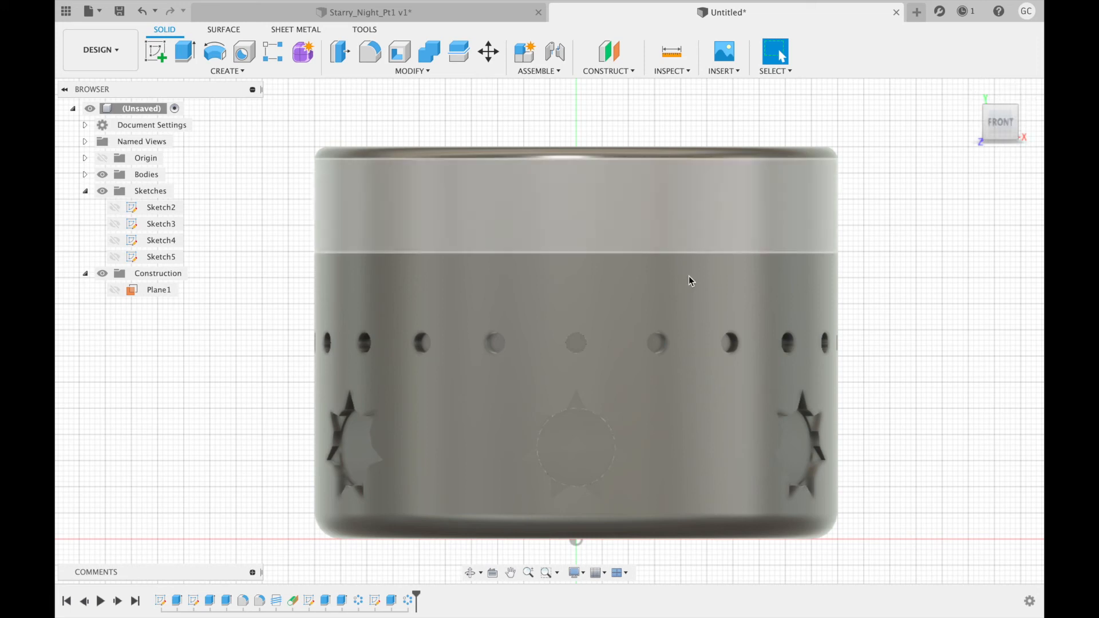
left_click(114, 291)
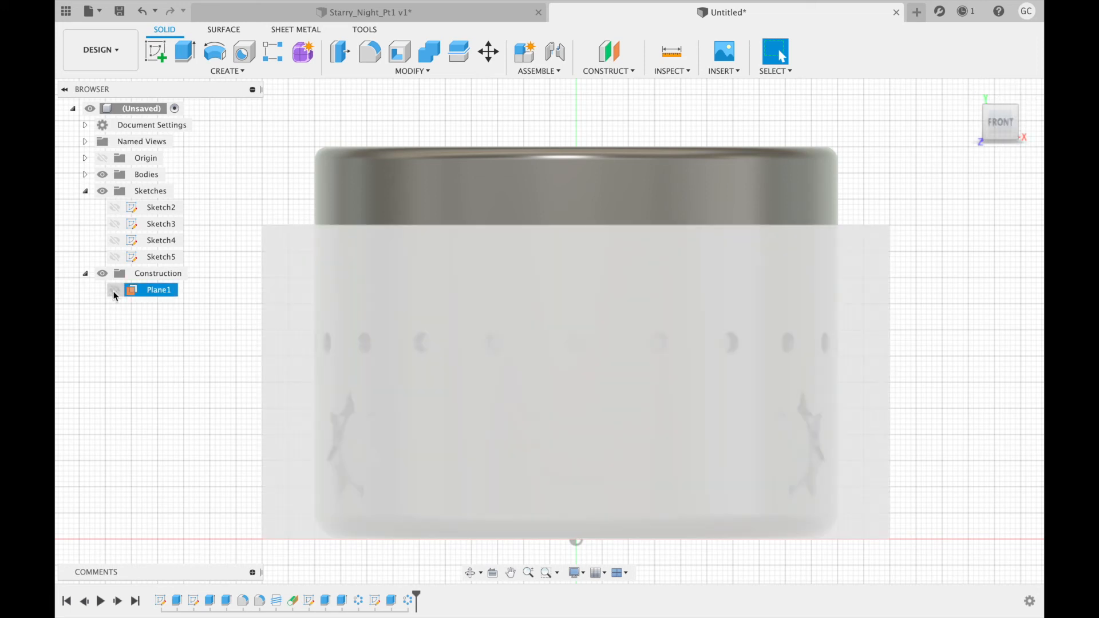
left_click(156, 51)
left_click(467, 256)
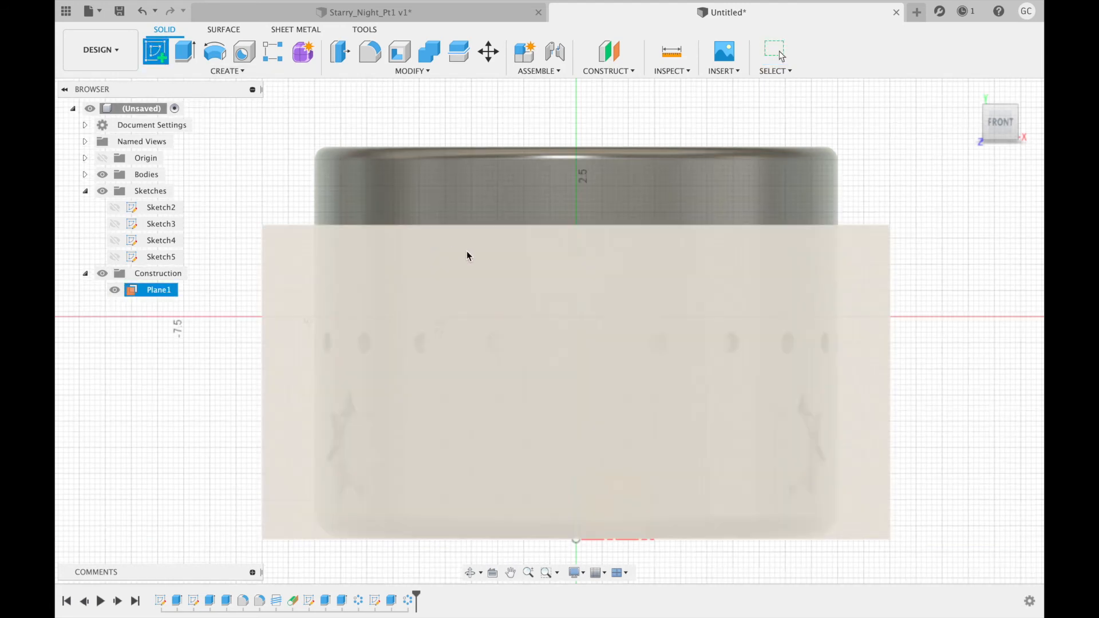
- Sketch on Plane1 a three-point arc bulging left above the central round hole as the moon's outer edge, with its endpoints vertically aligned
left_click(596, 259)
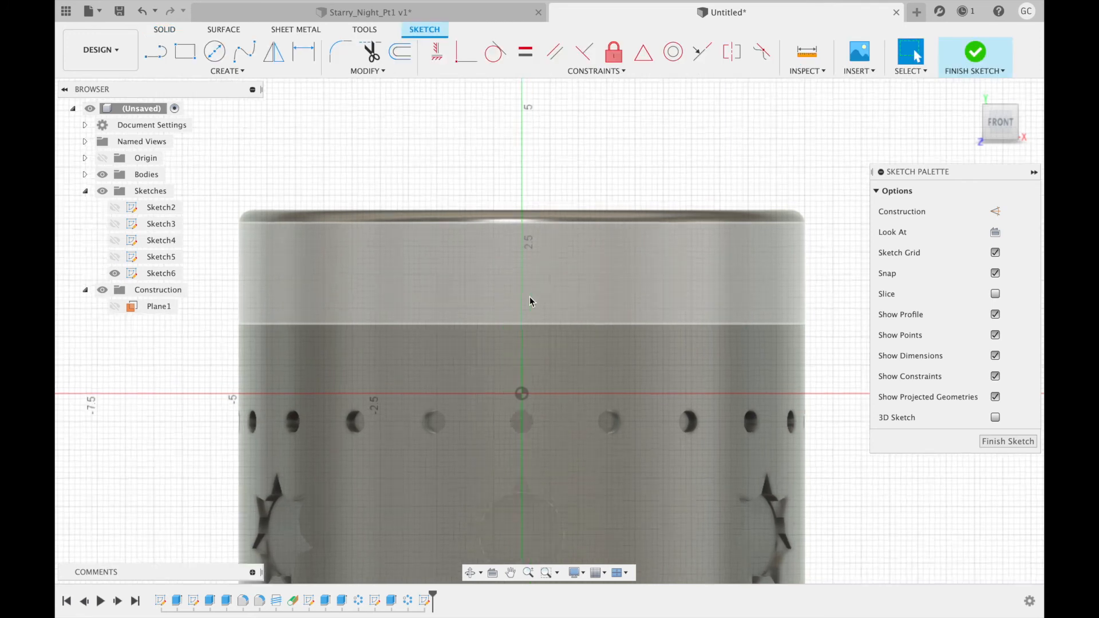
scroll(530, 296, "up", 4)
scroll(530, 298, "down", 4)
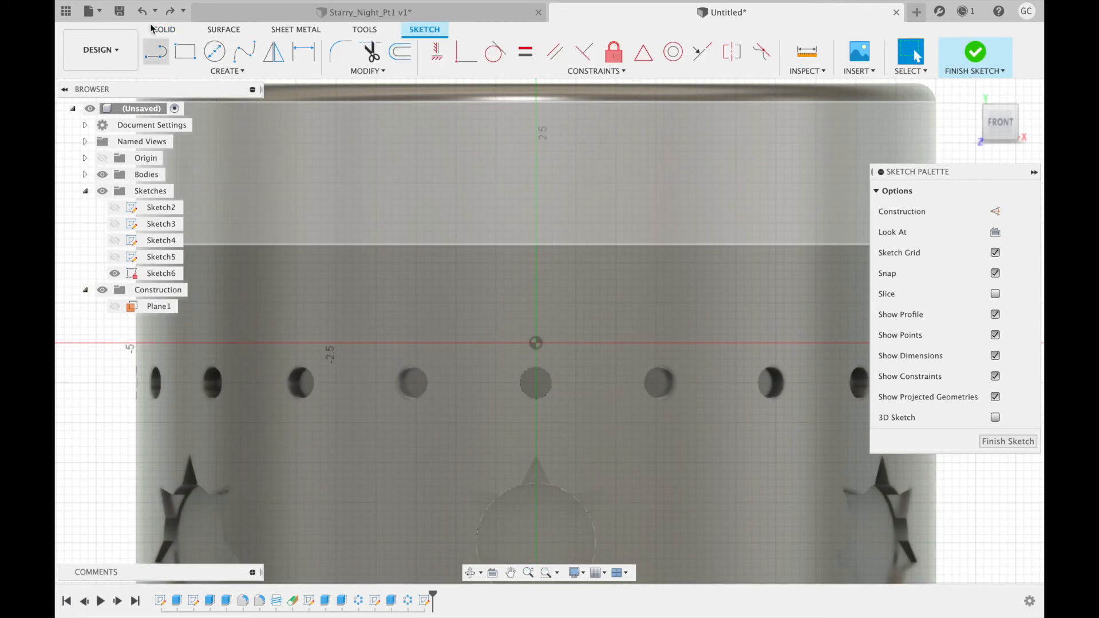
left_click(236, 72)
mouse_move(234, 130)
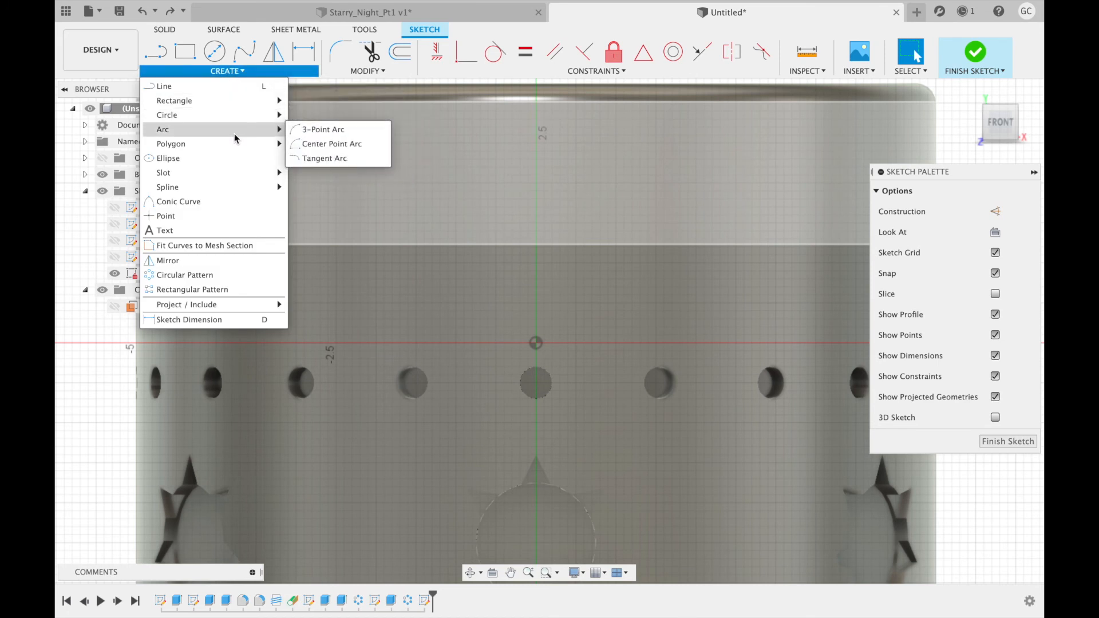
left_click(315, 133)
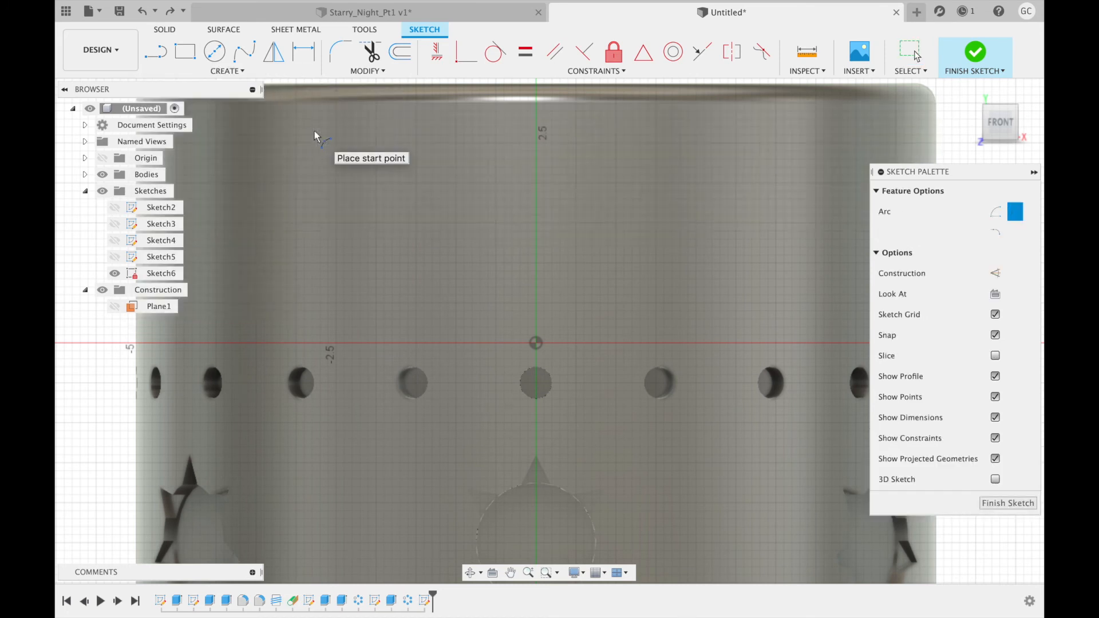
left_click(584, 310)
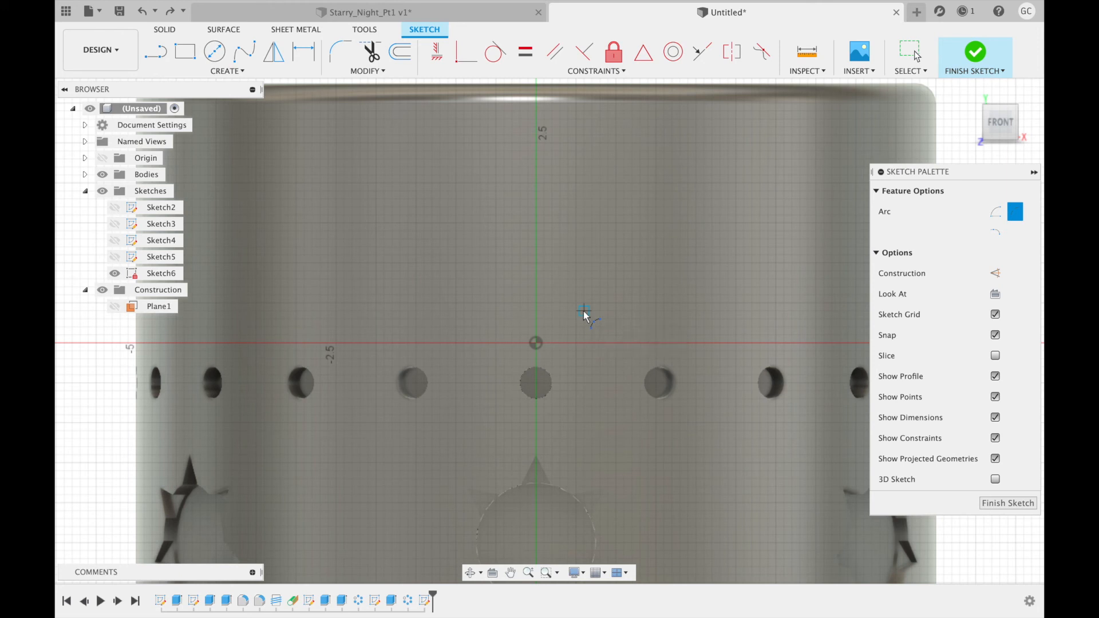
left_click(584, 151)
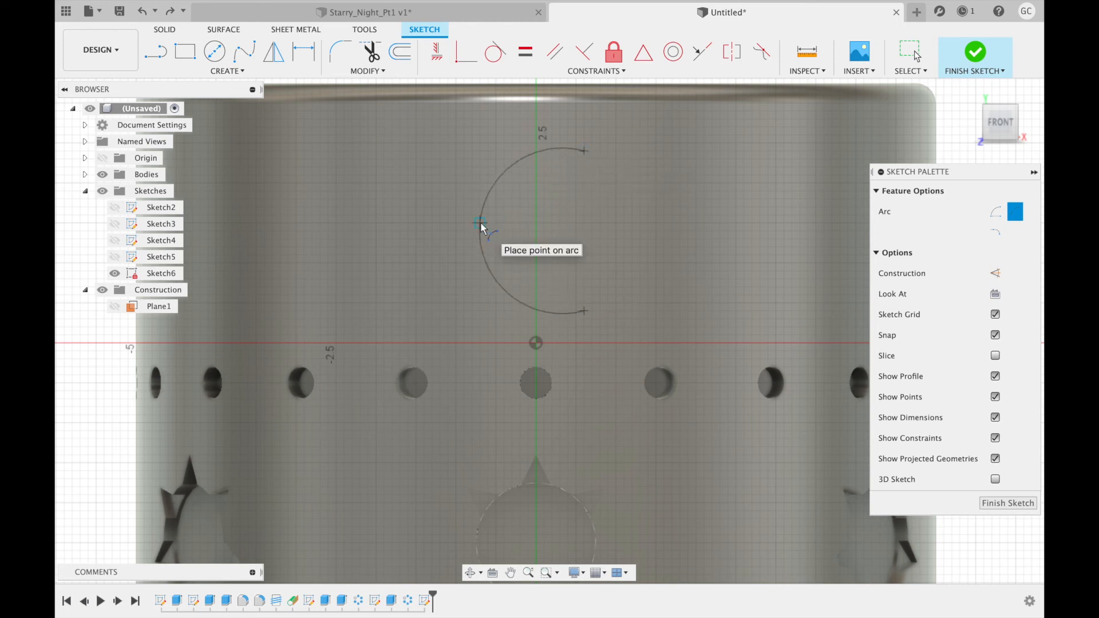
left_click(480, 235)
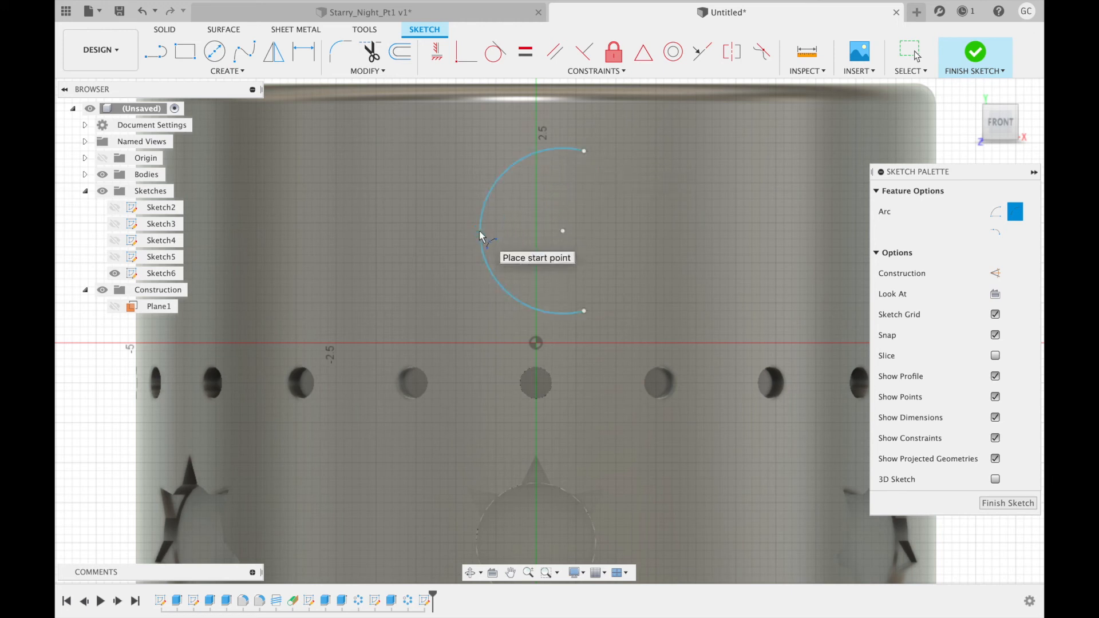
- Close the crescent moon with a shallower three-point arc between the outer arc's two endpoints and finish the sketch
left_click(228, 71)
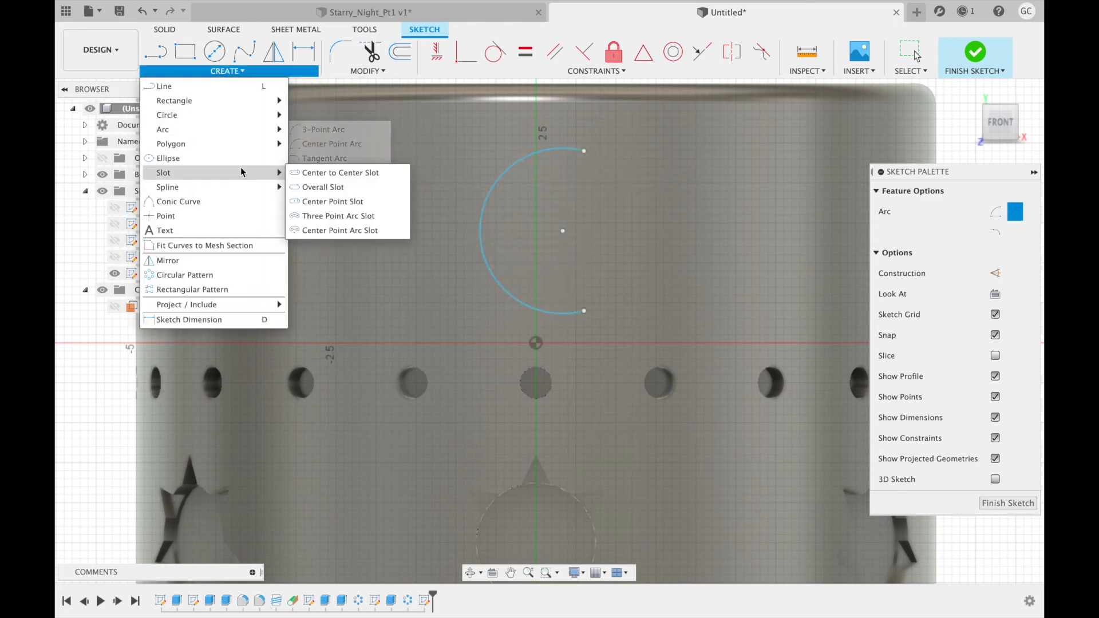
mouse_move(242, 135)
left_click(318, 130)
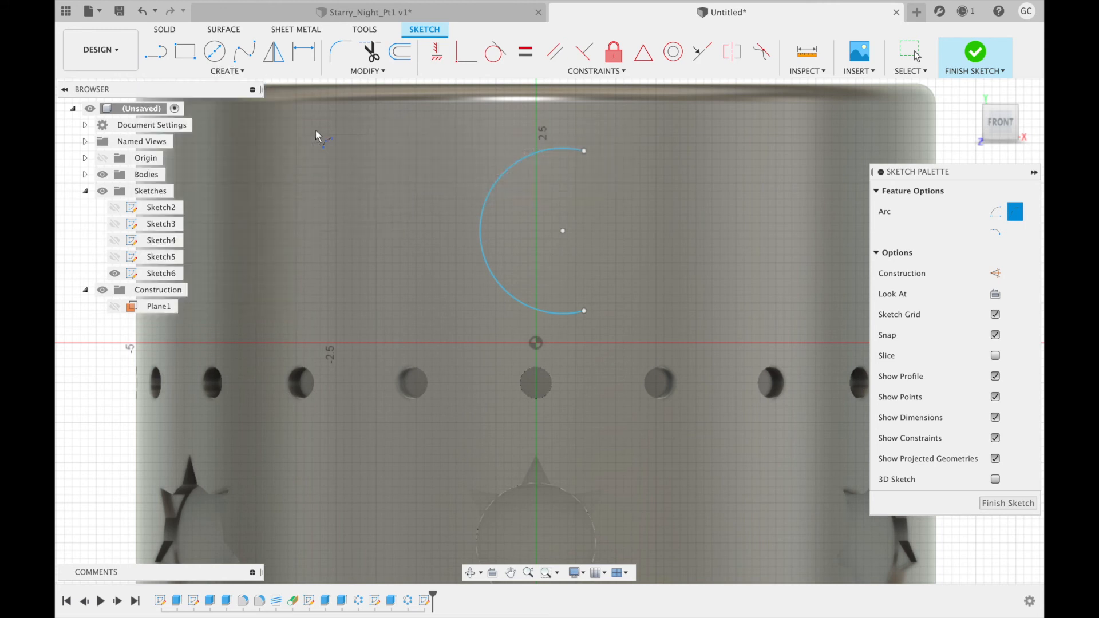
left_click(585, 312)
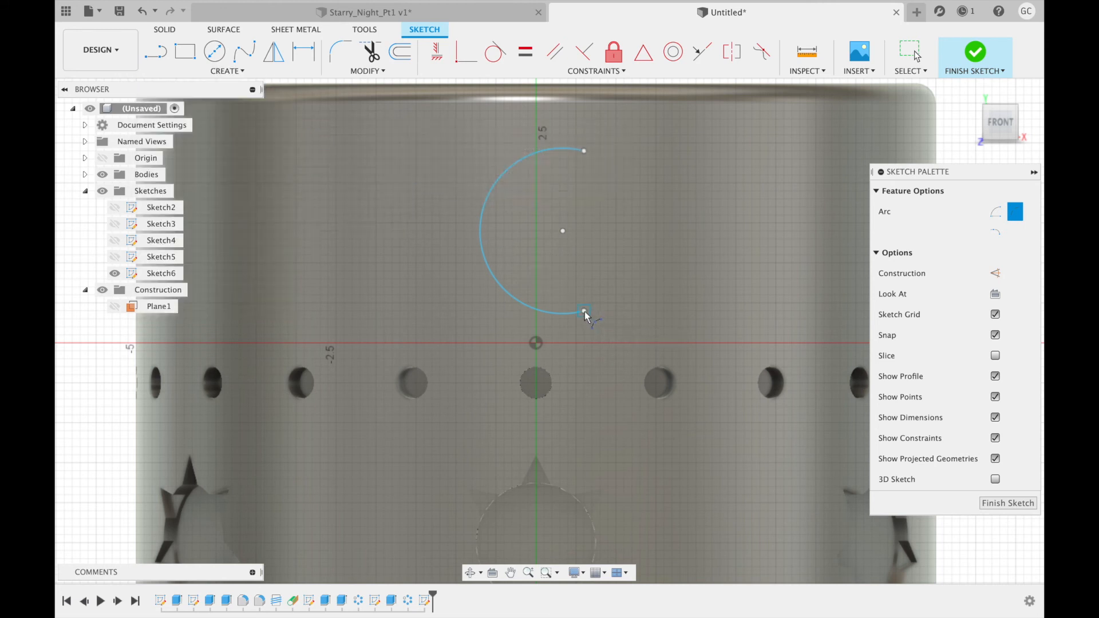
left_click(585, 151)
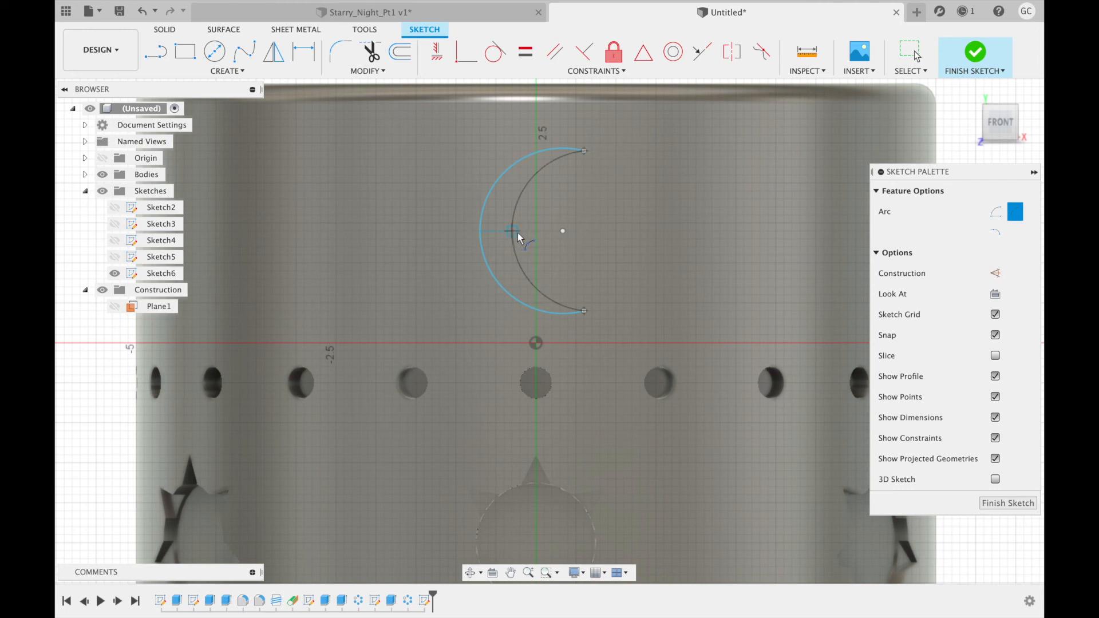
left_click(525, 236)
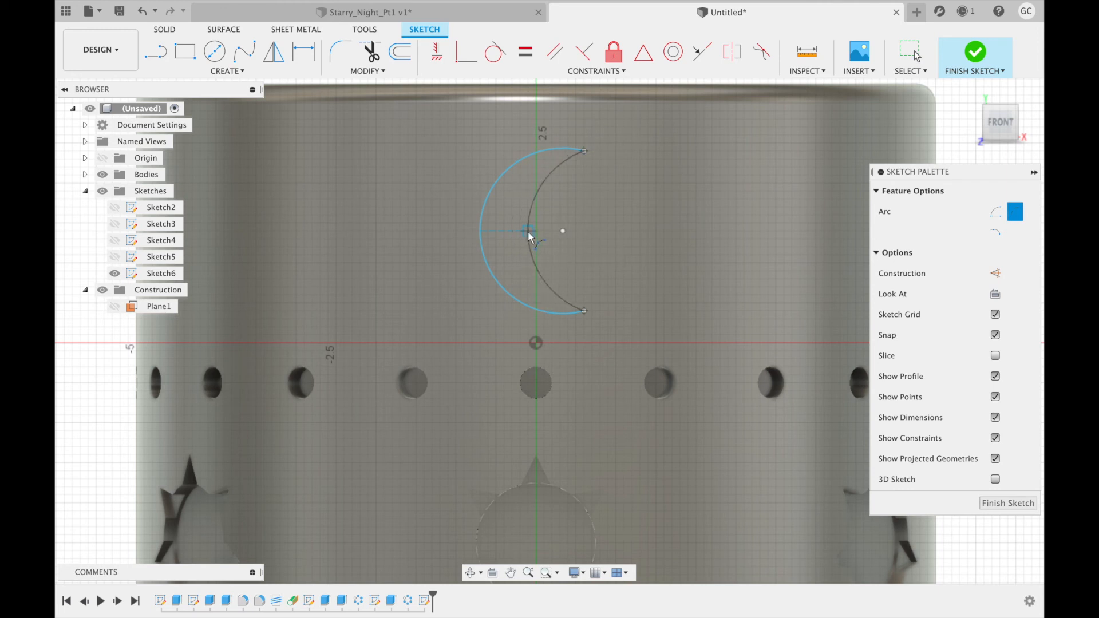
left_click(975, 50)
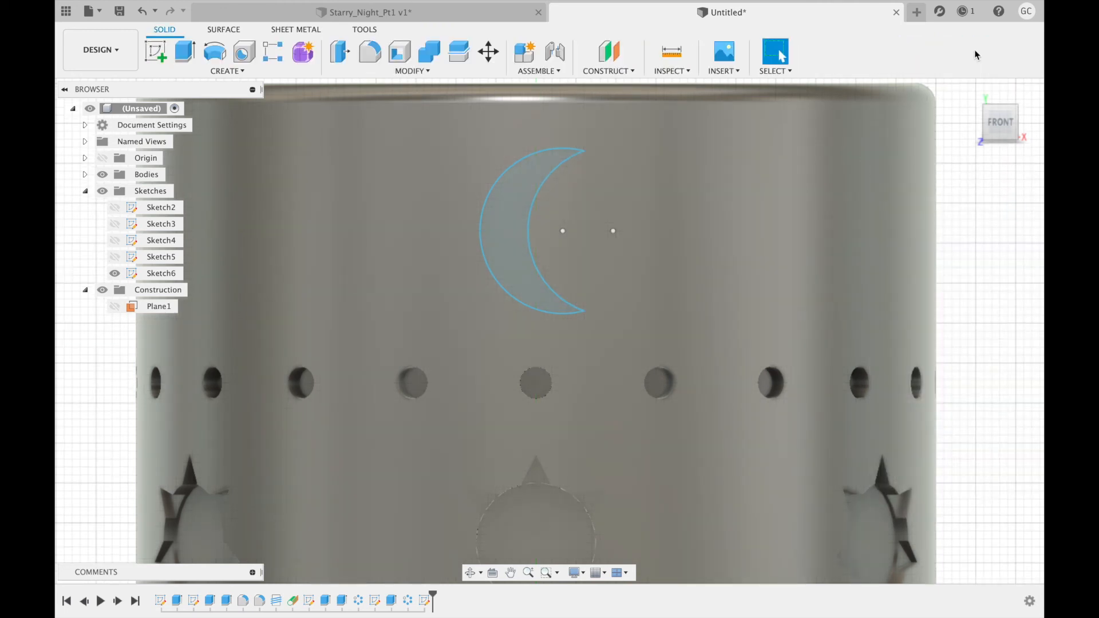
- Extrude the crescent moon profile -0.25 cm into the container wall as a cut
left_click(185, 52)
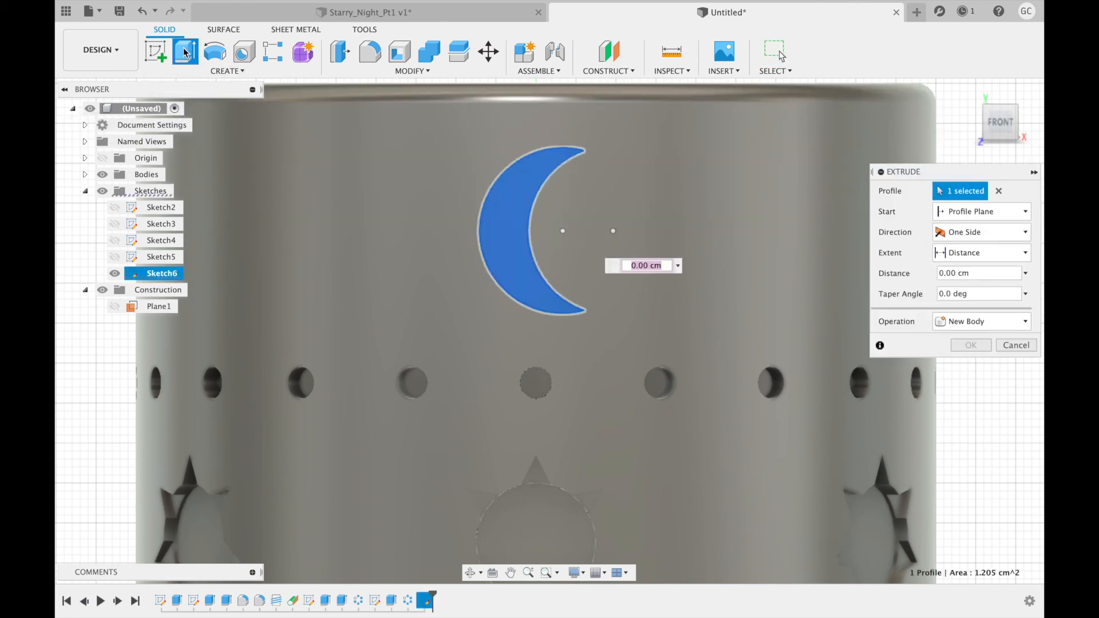
type("-0.25")
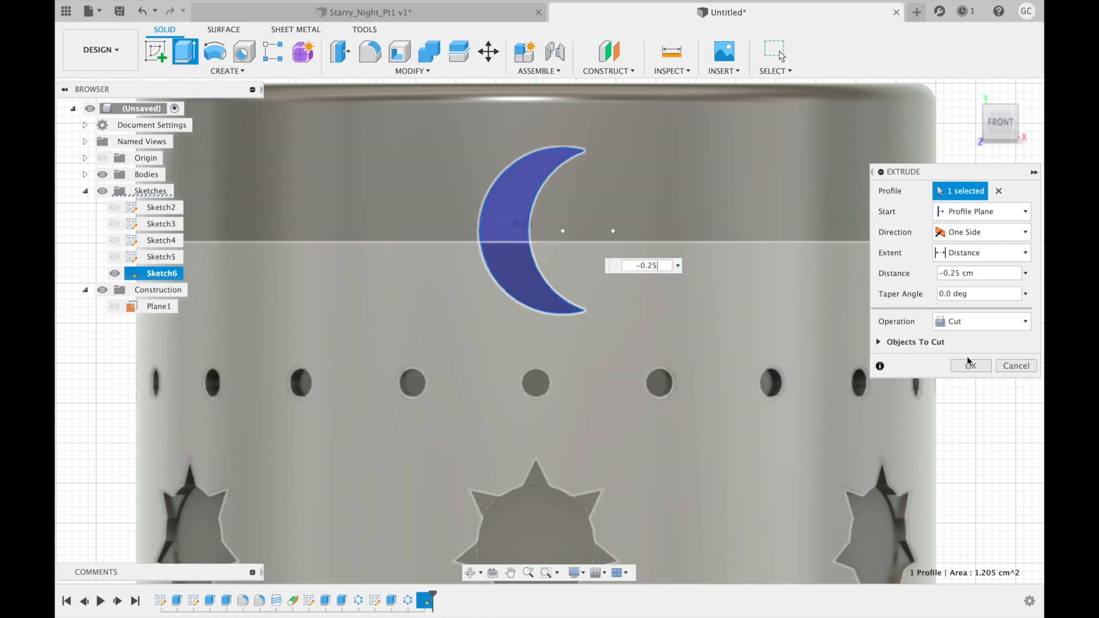
left_click(970, 364)
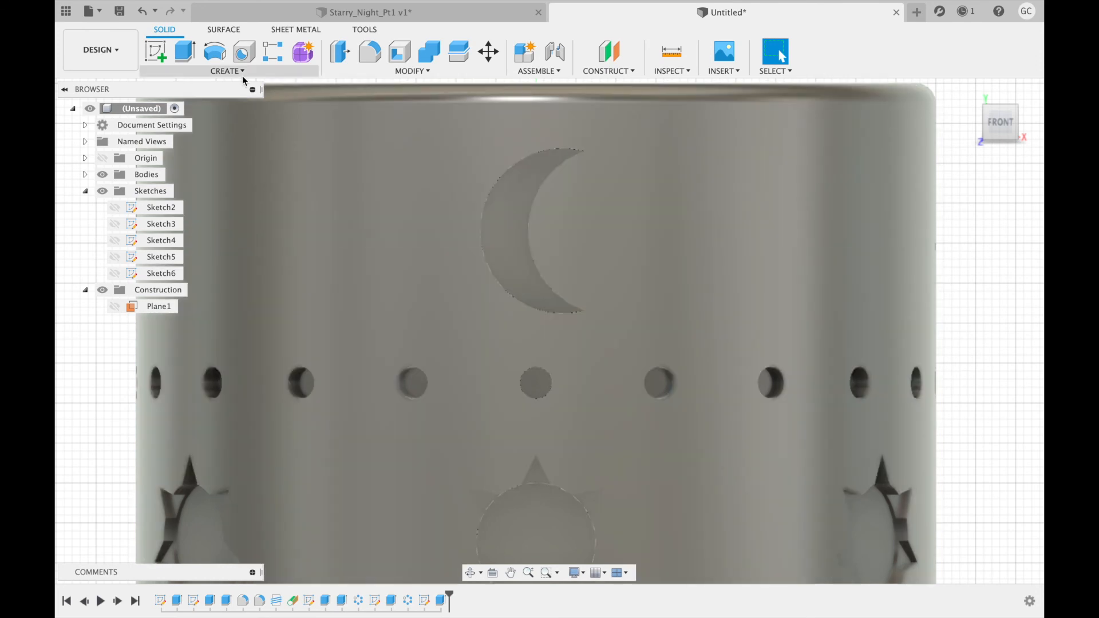
- Start a Circular Pattern of the crescent moon cut feature, using the container's vertical Y axis as the pattern axis
left_click(241, 73)
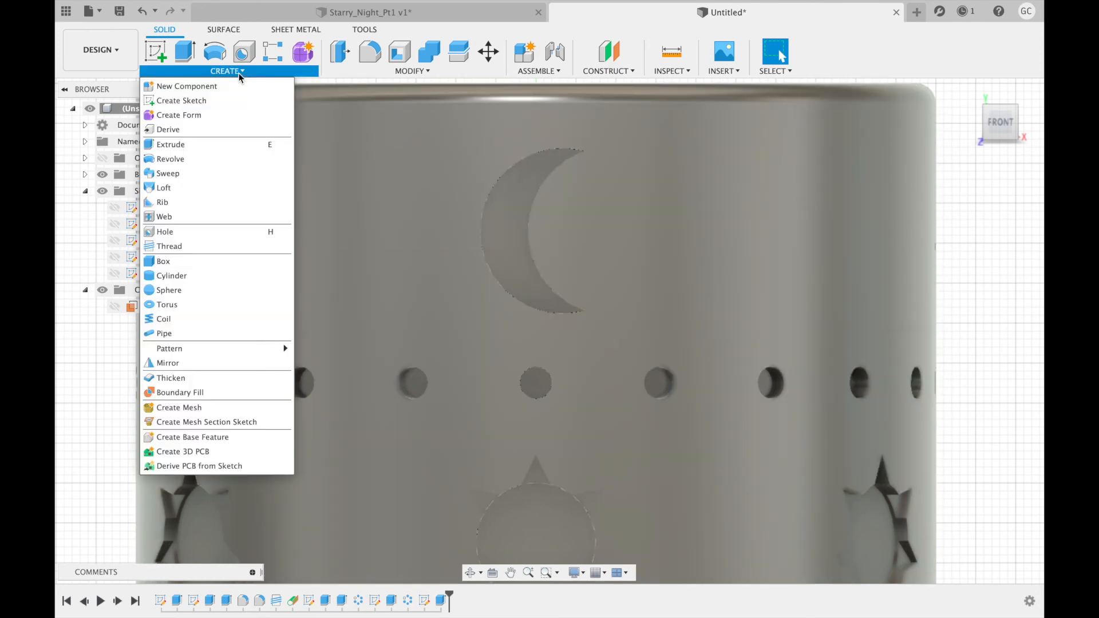
mouse_move(248, 350)
left_click(321, 366)
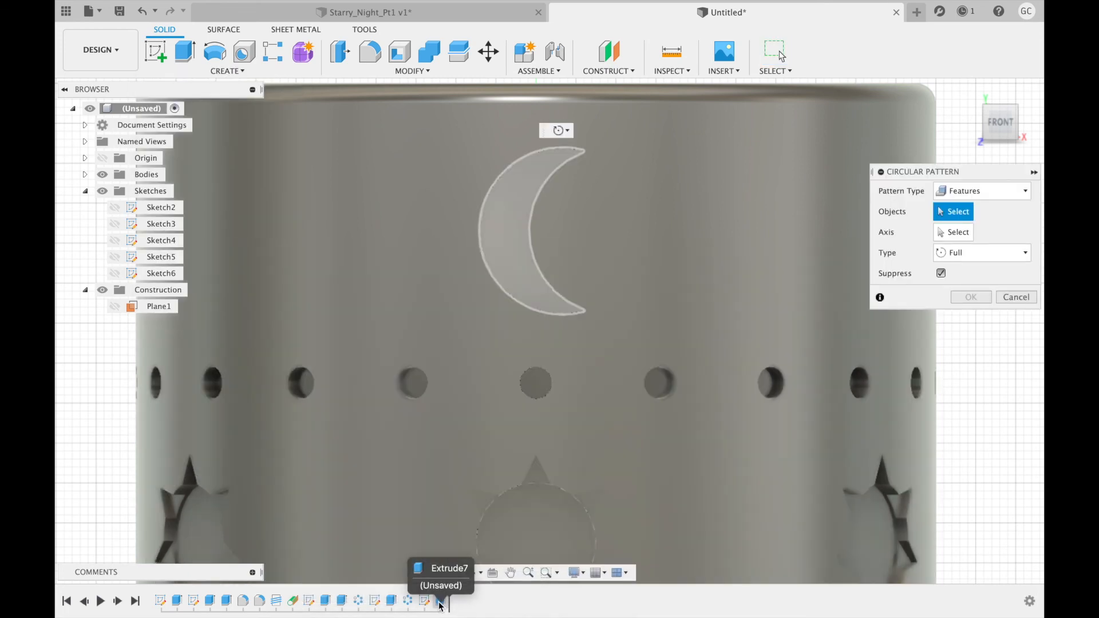
left_click(441, 601)
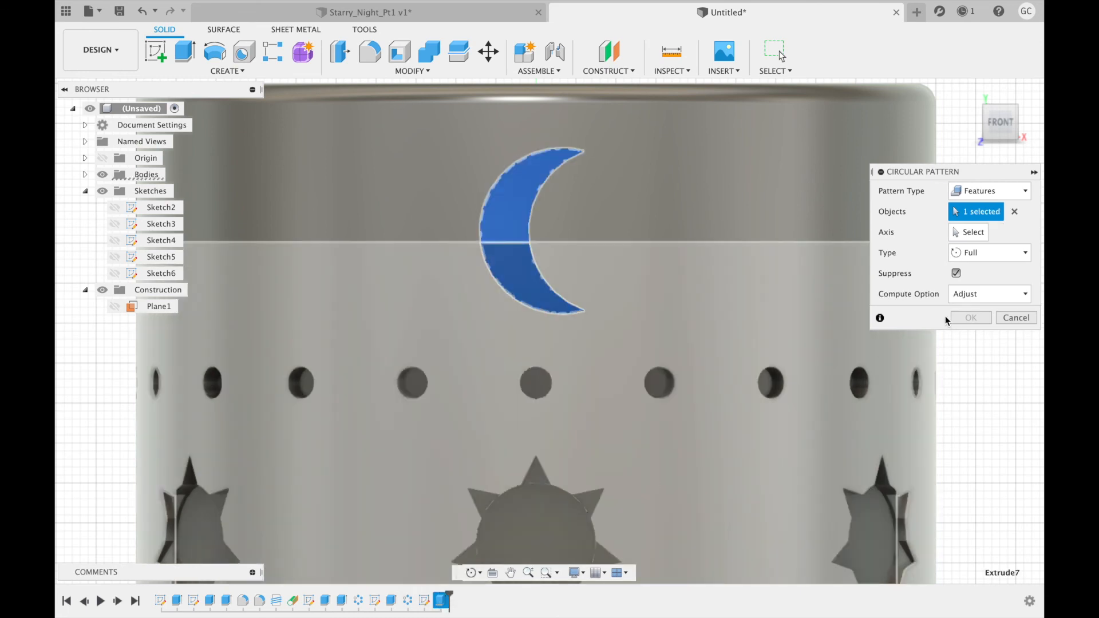
left_click(974, 235)
left_click_drag(995, 119, 985, 152)
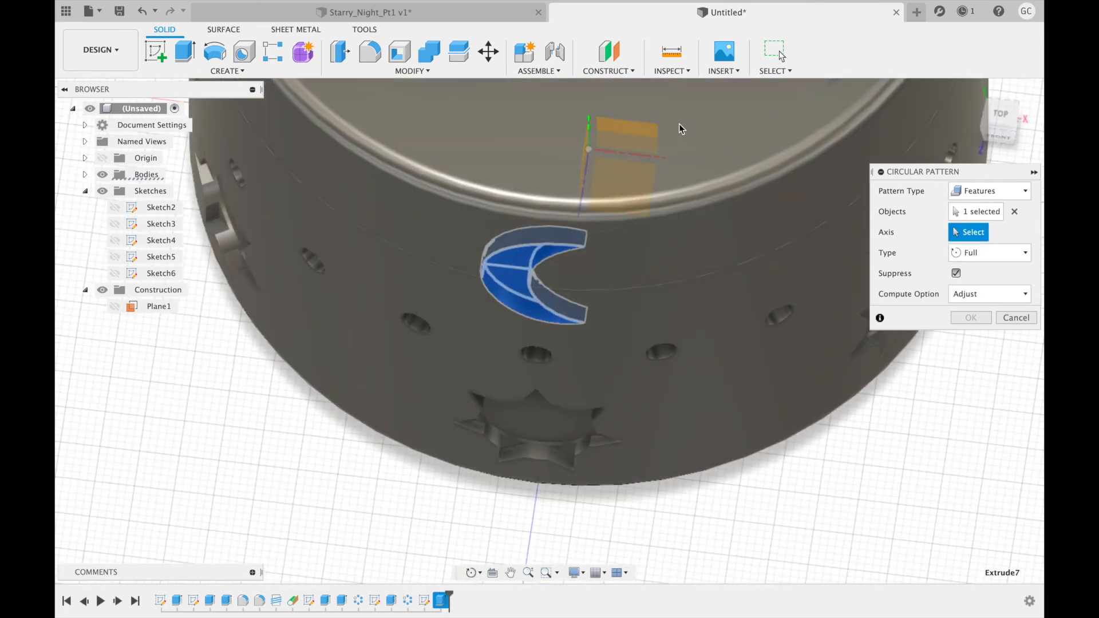
left_click(589, 130)
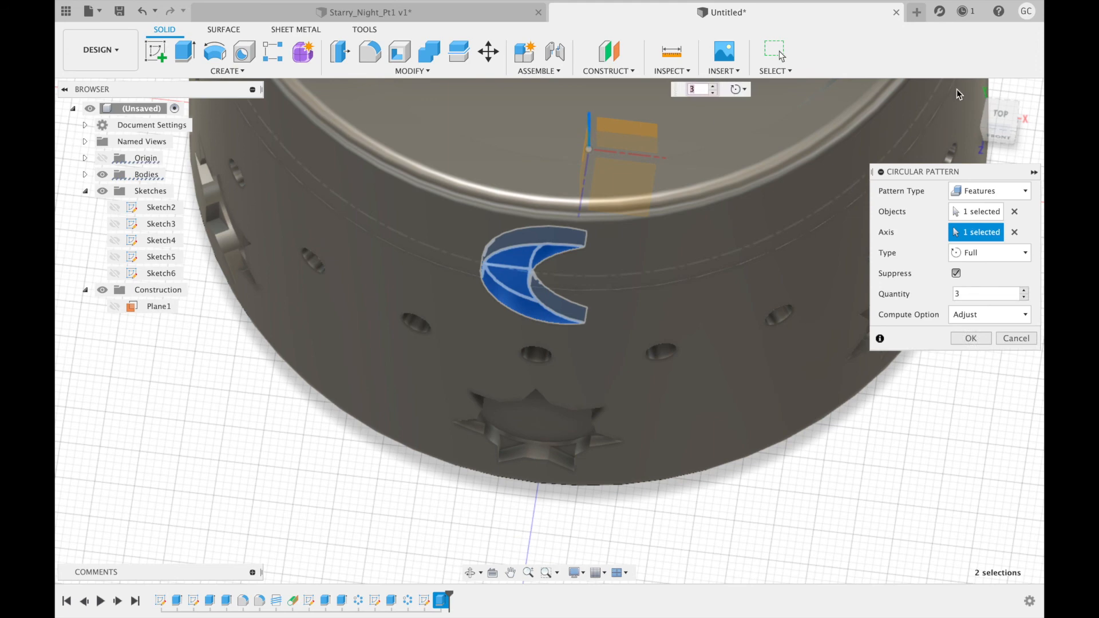
- Set the moon cut's pattern quantity to 6, turn off Suppress and create the pattern
scroll(819, 183, "down", 5)
left_click(714, 87)
left_click(714, 87)
left_click(714, 87)
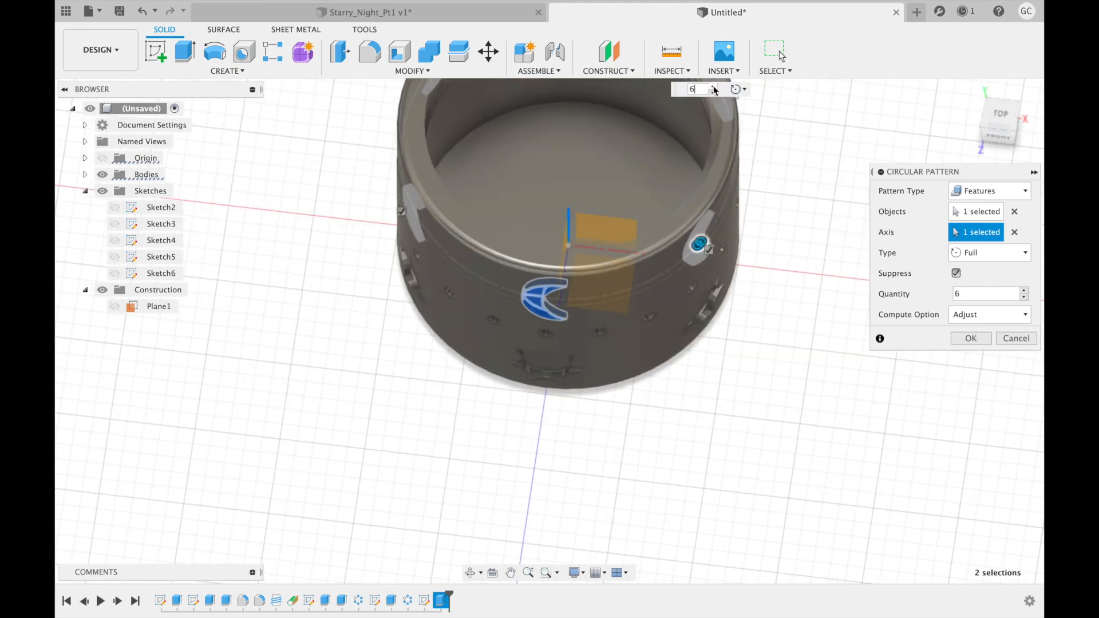
left_click(956, 273)
left_click(972, 338)
left_click(1003, 128)
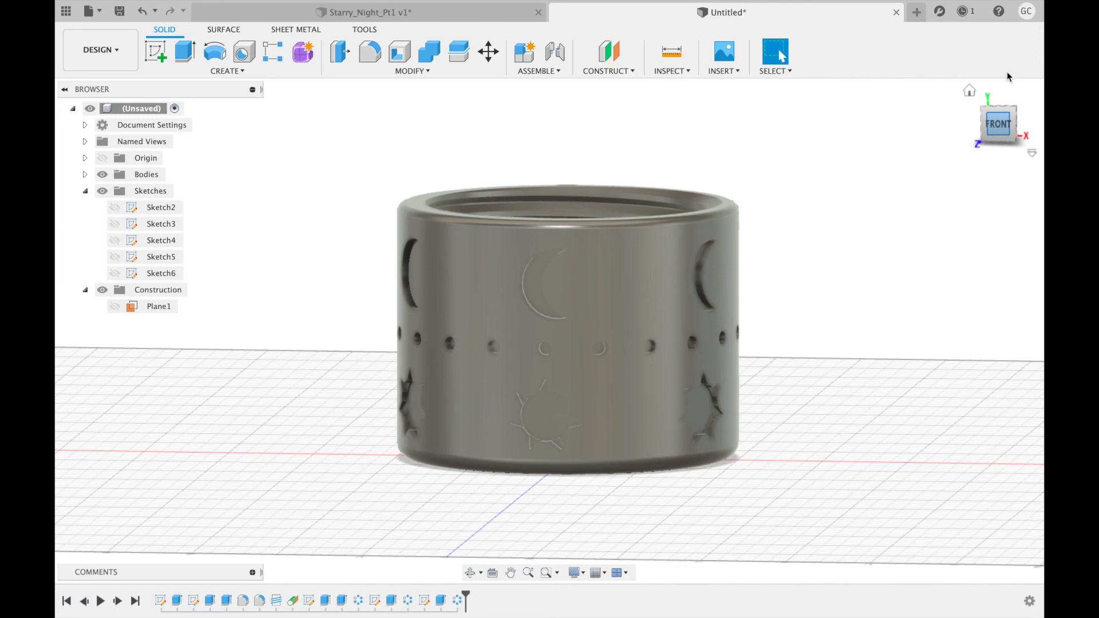
- Create a component from Body1
left_click(84, 175)
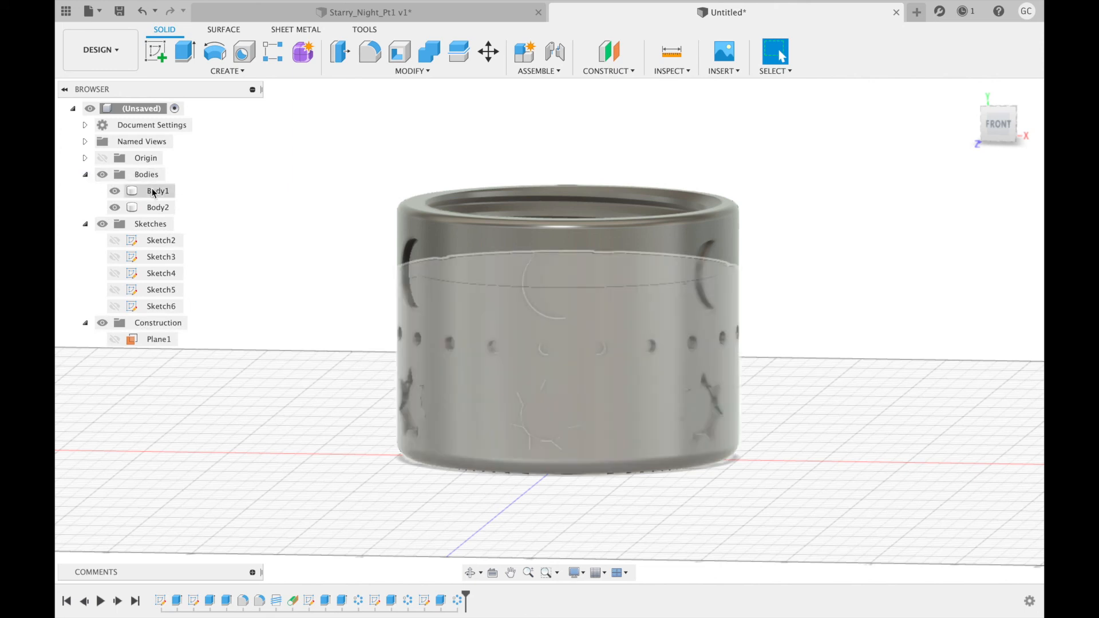
left_click(158, 194)
right_click(158, 195)
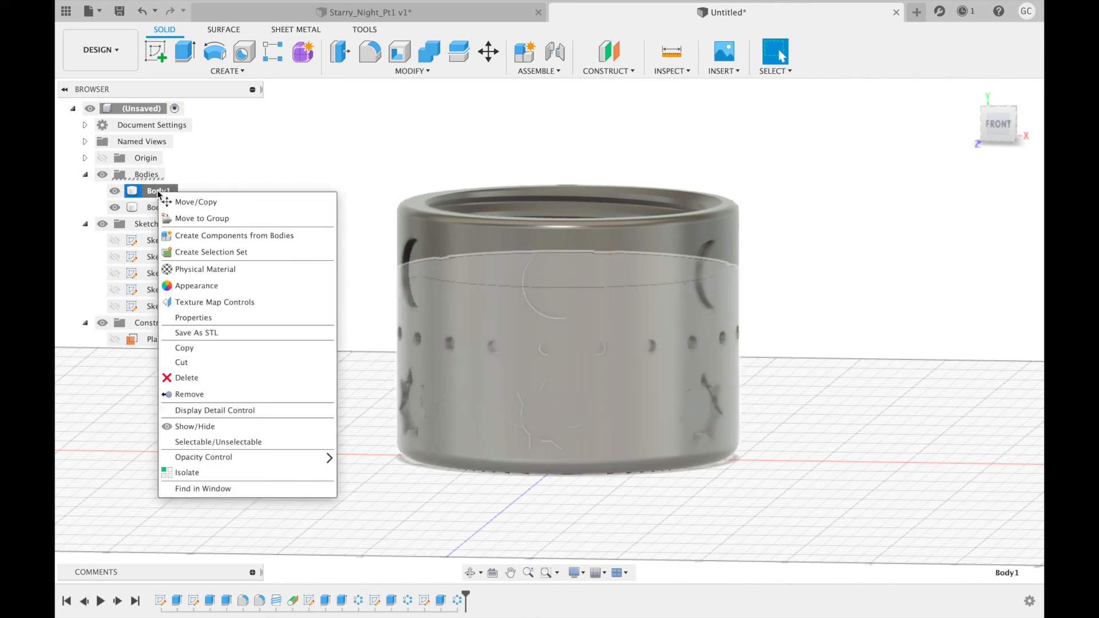
left_click(214, 237)
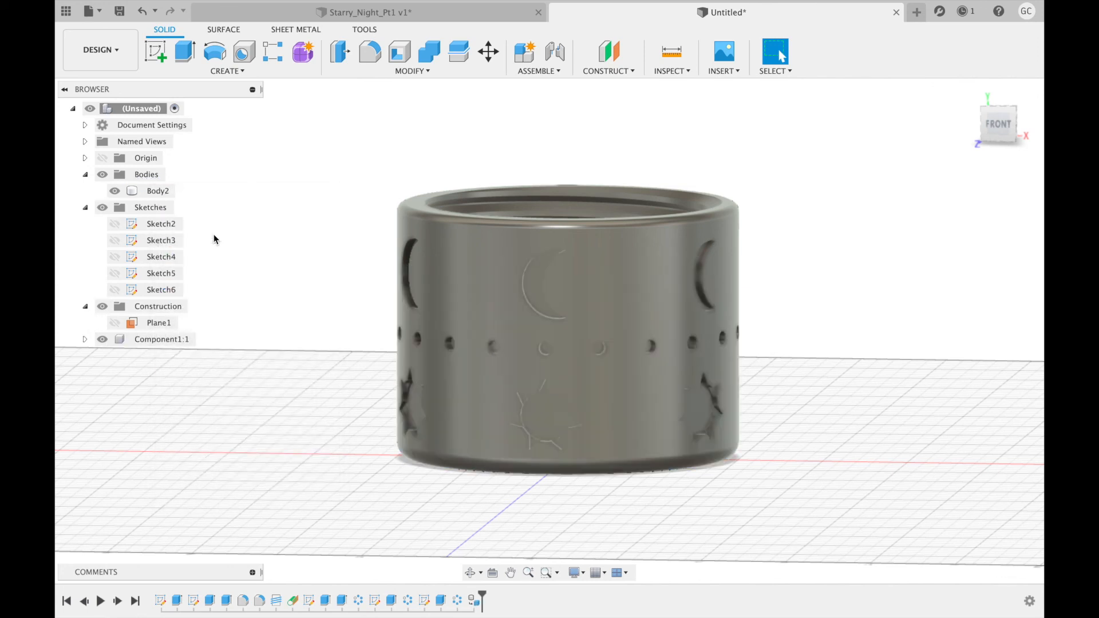
- Move Body2 into the new component so that it sits in the same Bodies folder as Body1
left_click(85, 340)
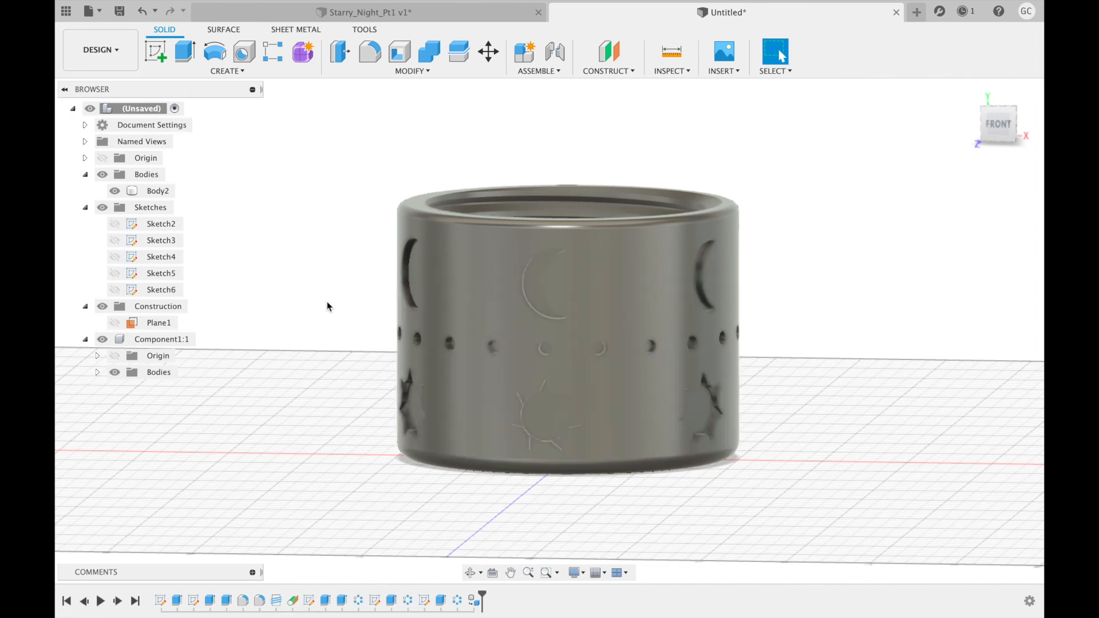
left_click(153, 192)
left_click_drag(152, 193, 152, 375)
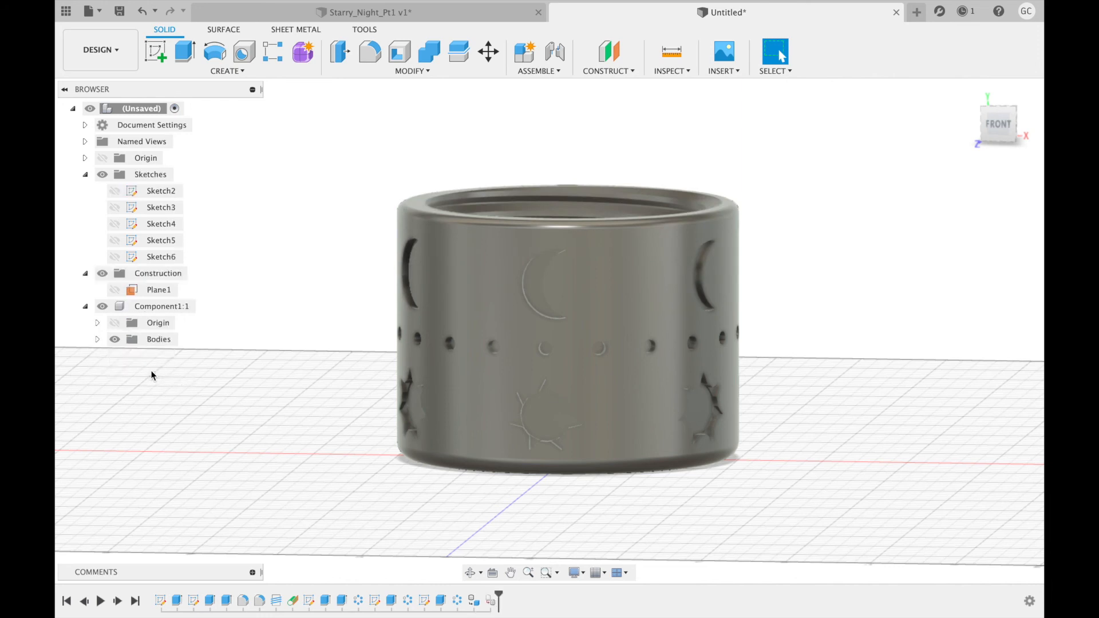
left_click(97, 339)
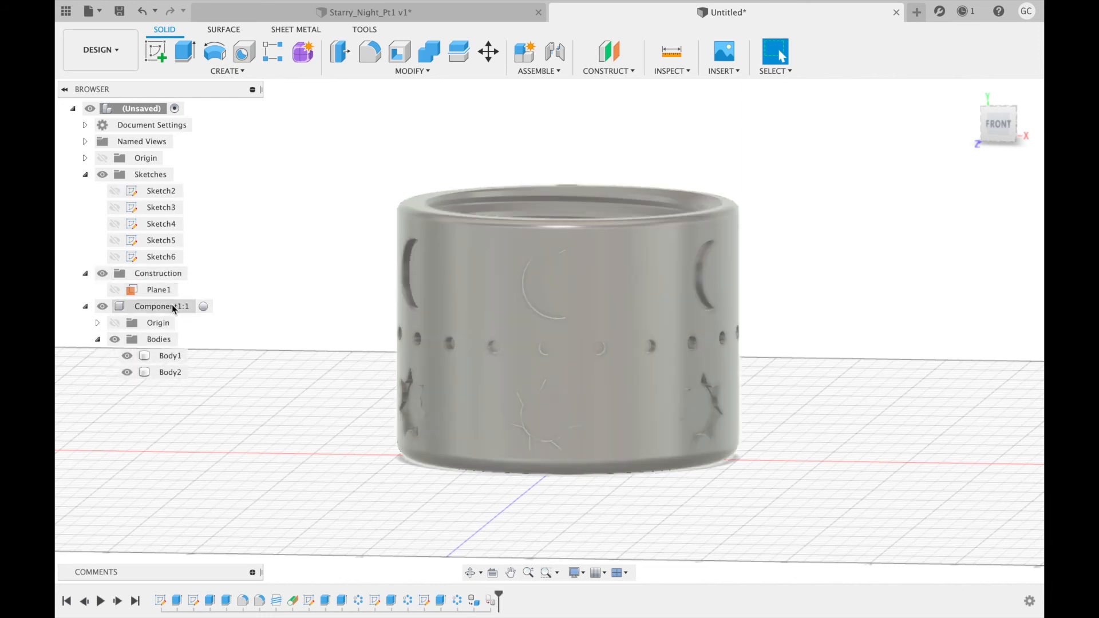
- Move the whole container component well away from the origin to leave the space around it empty
left_click_drag(466, 373, 164, 345)
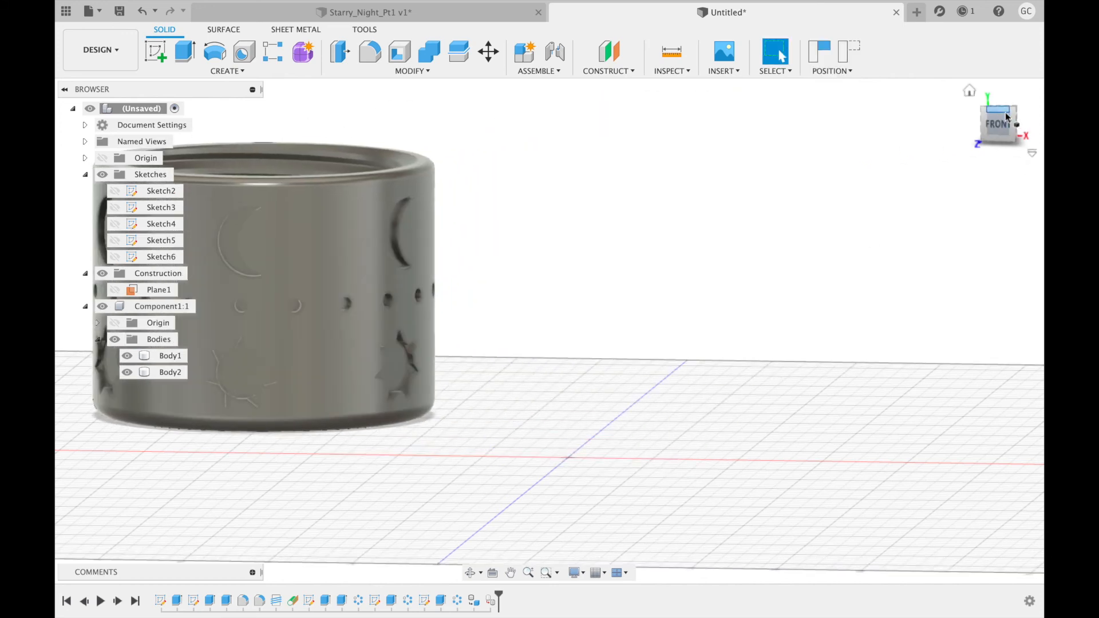
middle_click_drag(549, 327, 397, 263, "shift")
left_click_drag(395, 259, 184, 124)
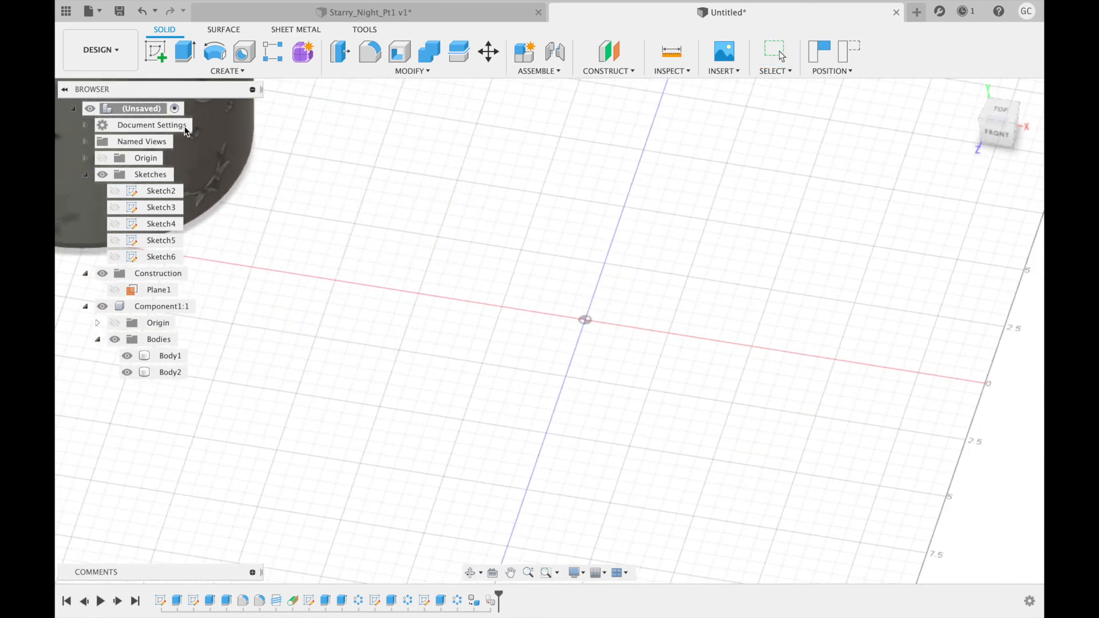